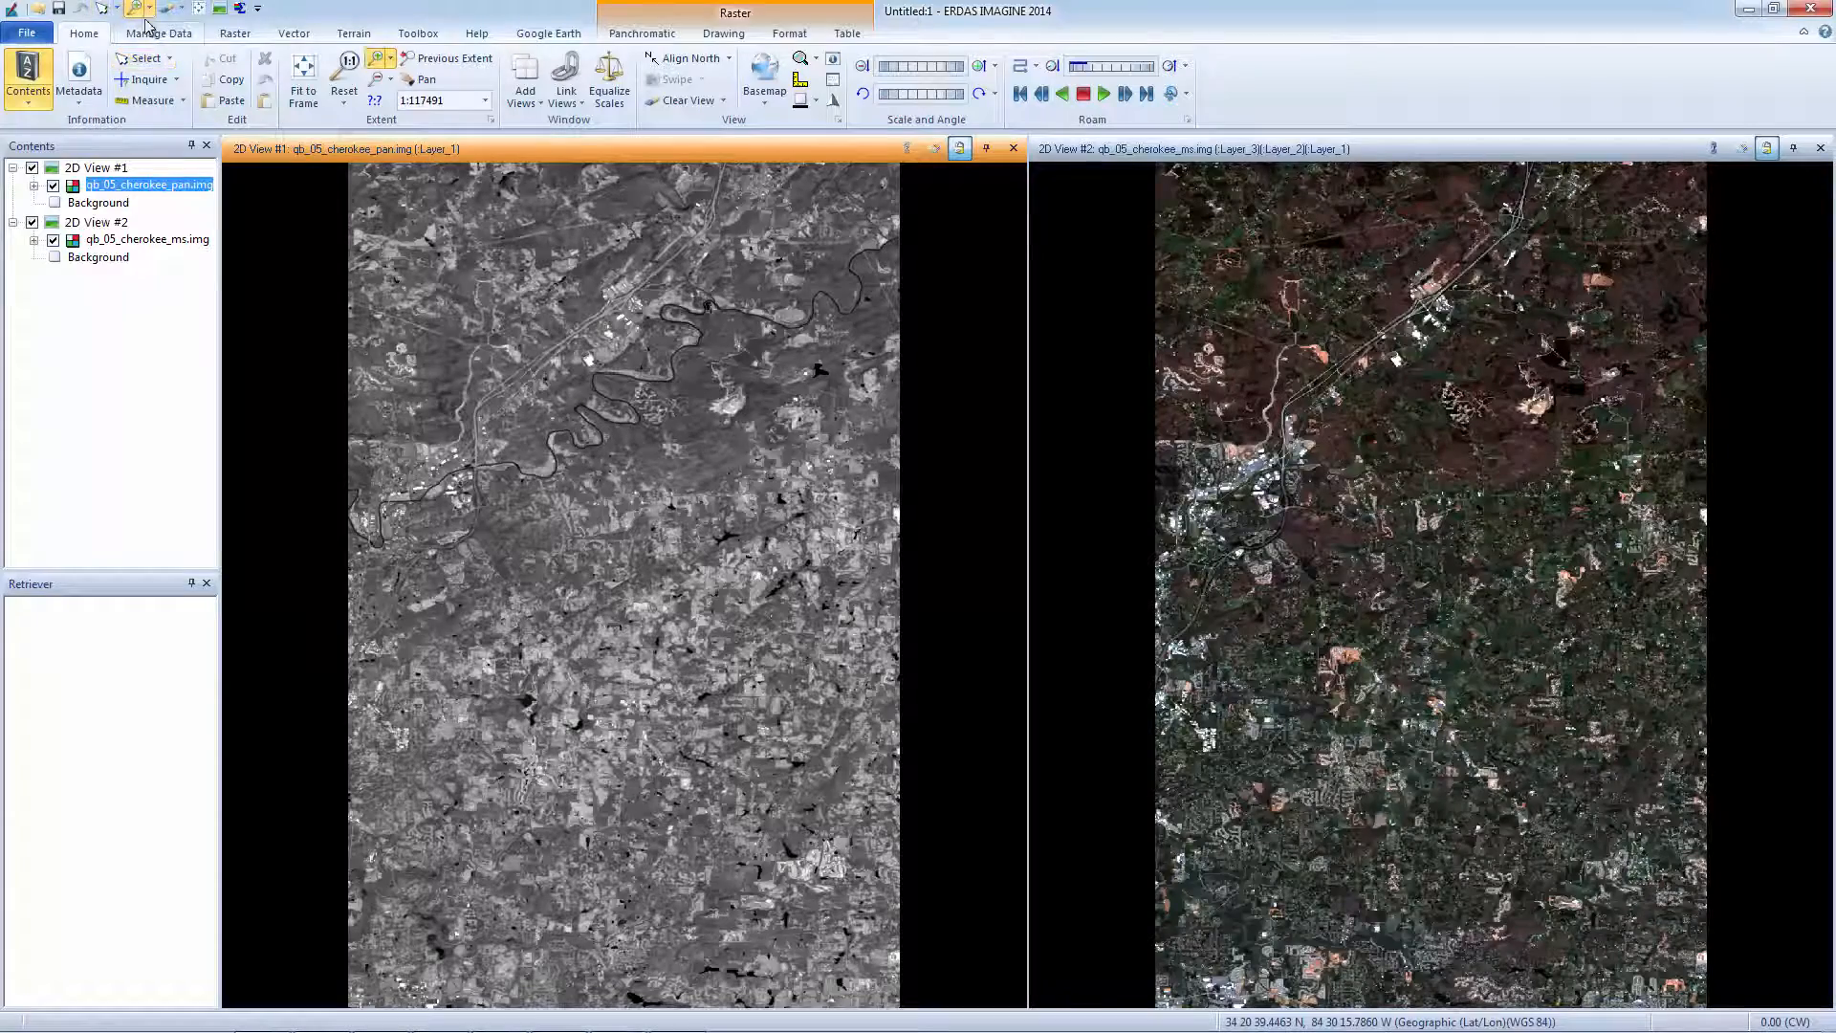
Zoom into a residential area, refit to frame, then close View #2 and clear View #1.
{"action": "left_click_drag", "start_coordinate": [462, 622], "coordinate": [703, 825]}
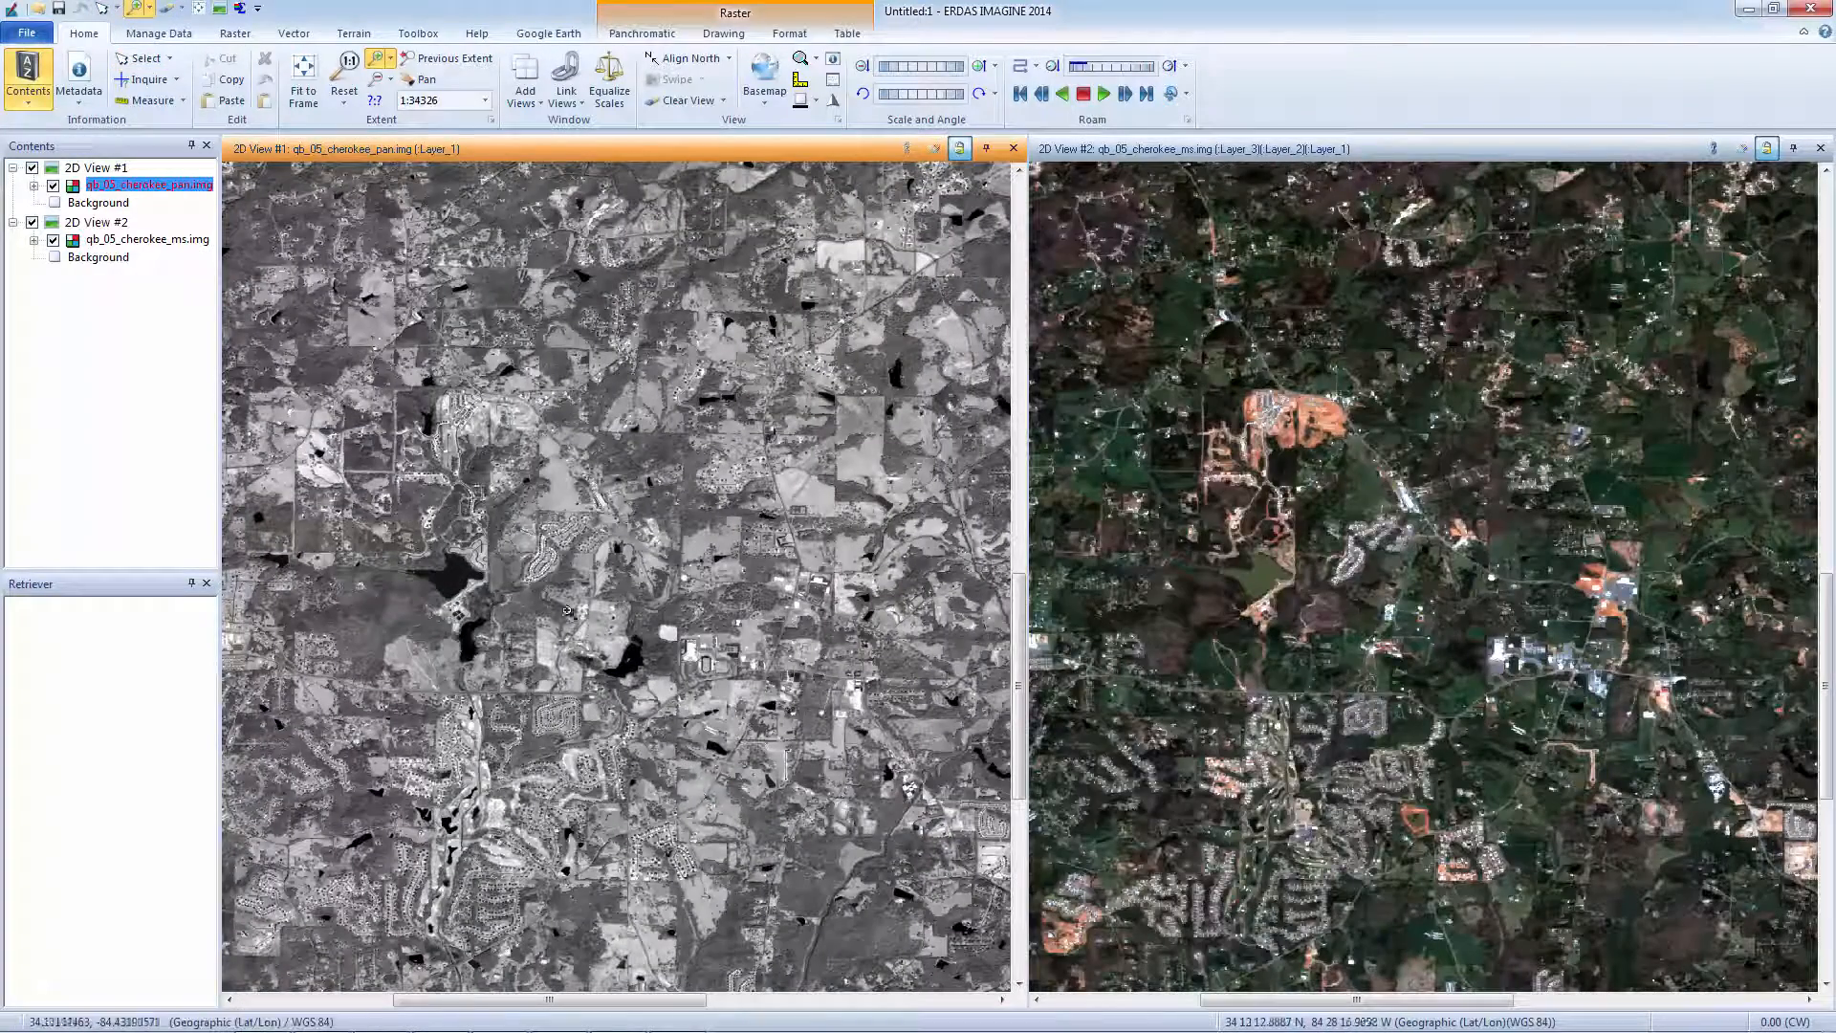
{"action": "left_click_drag", "start_coordinate": [489, 468], "coordinate": [661, 638]}
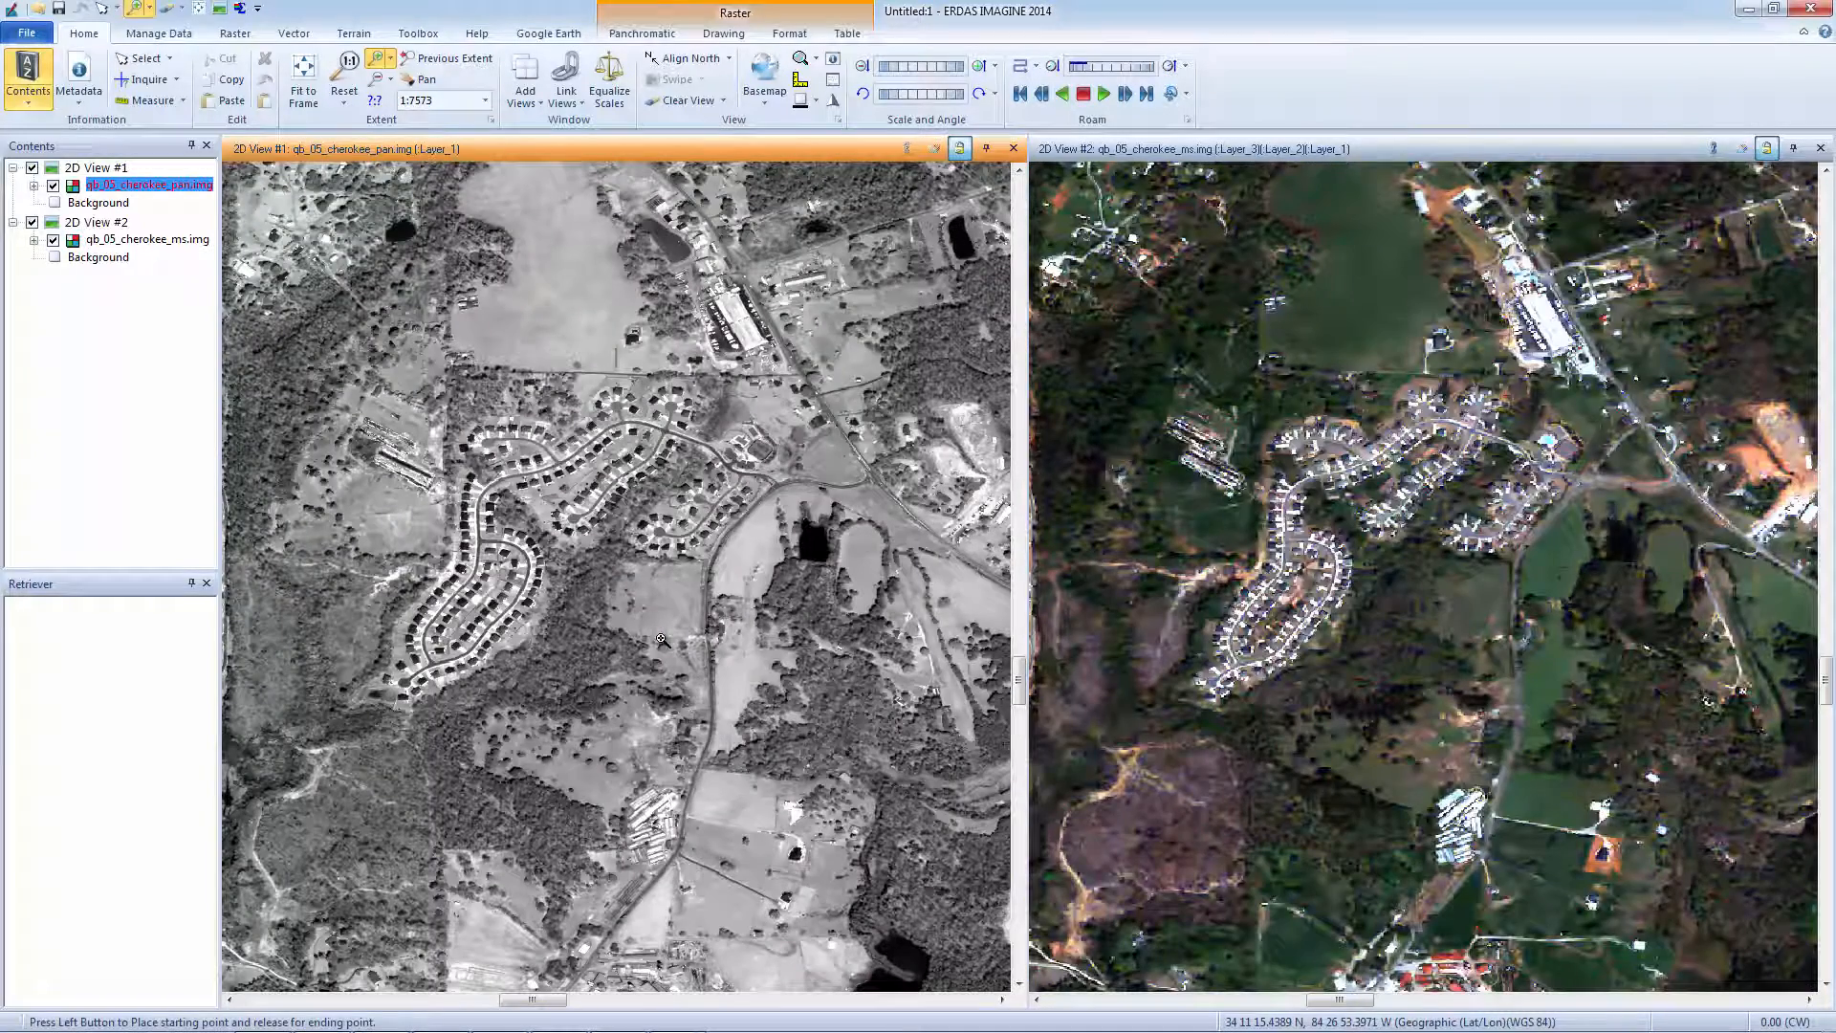
{"action": "left_click", "coordinate": [297, 95]}
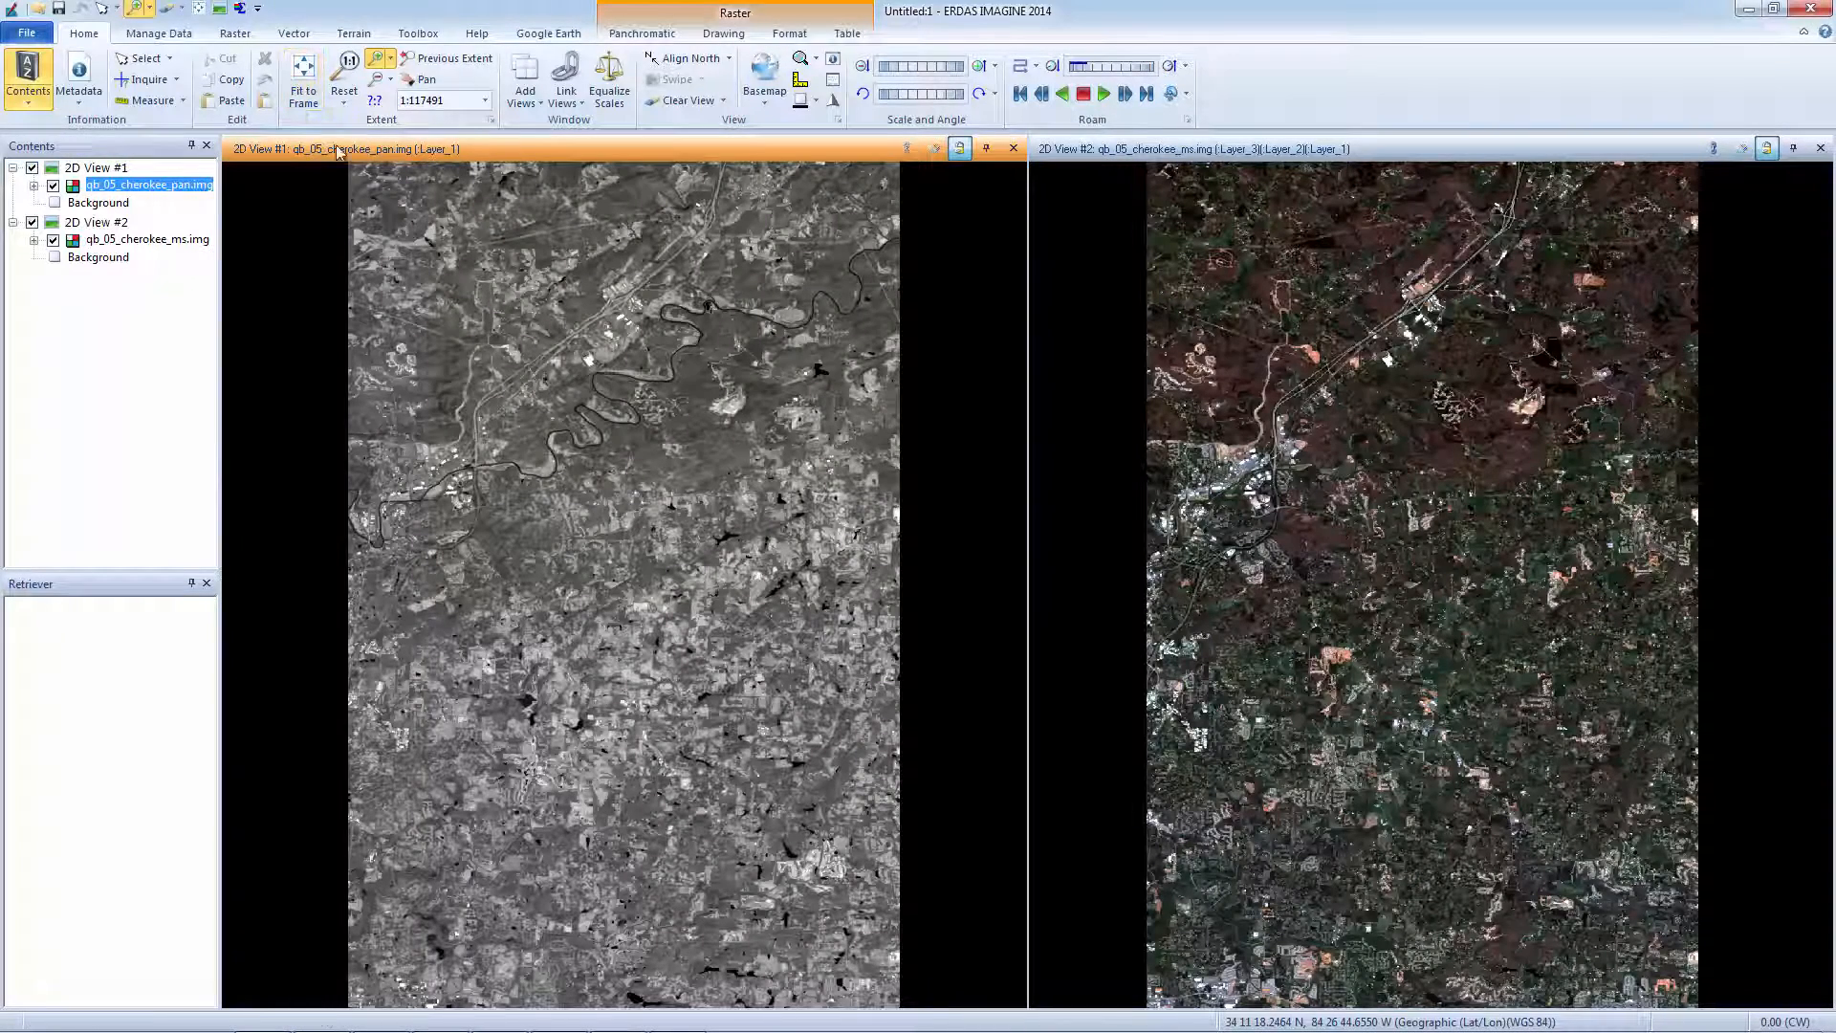
{"action": "left_click", "coordinate": [1821, 148]}
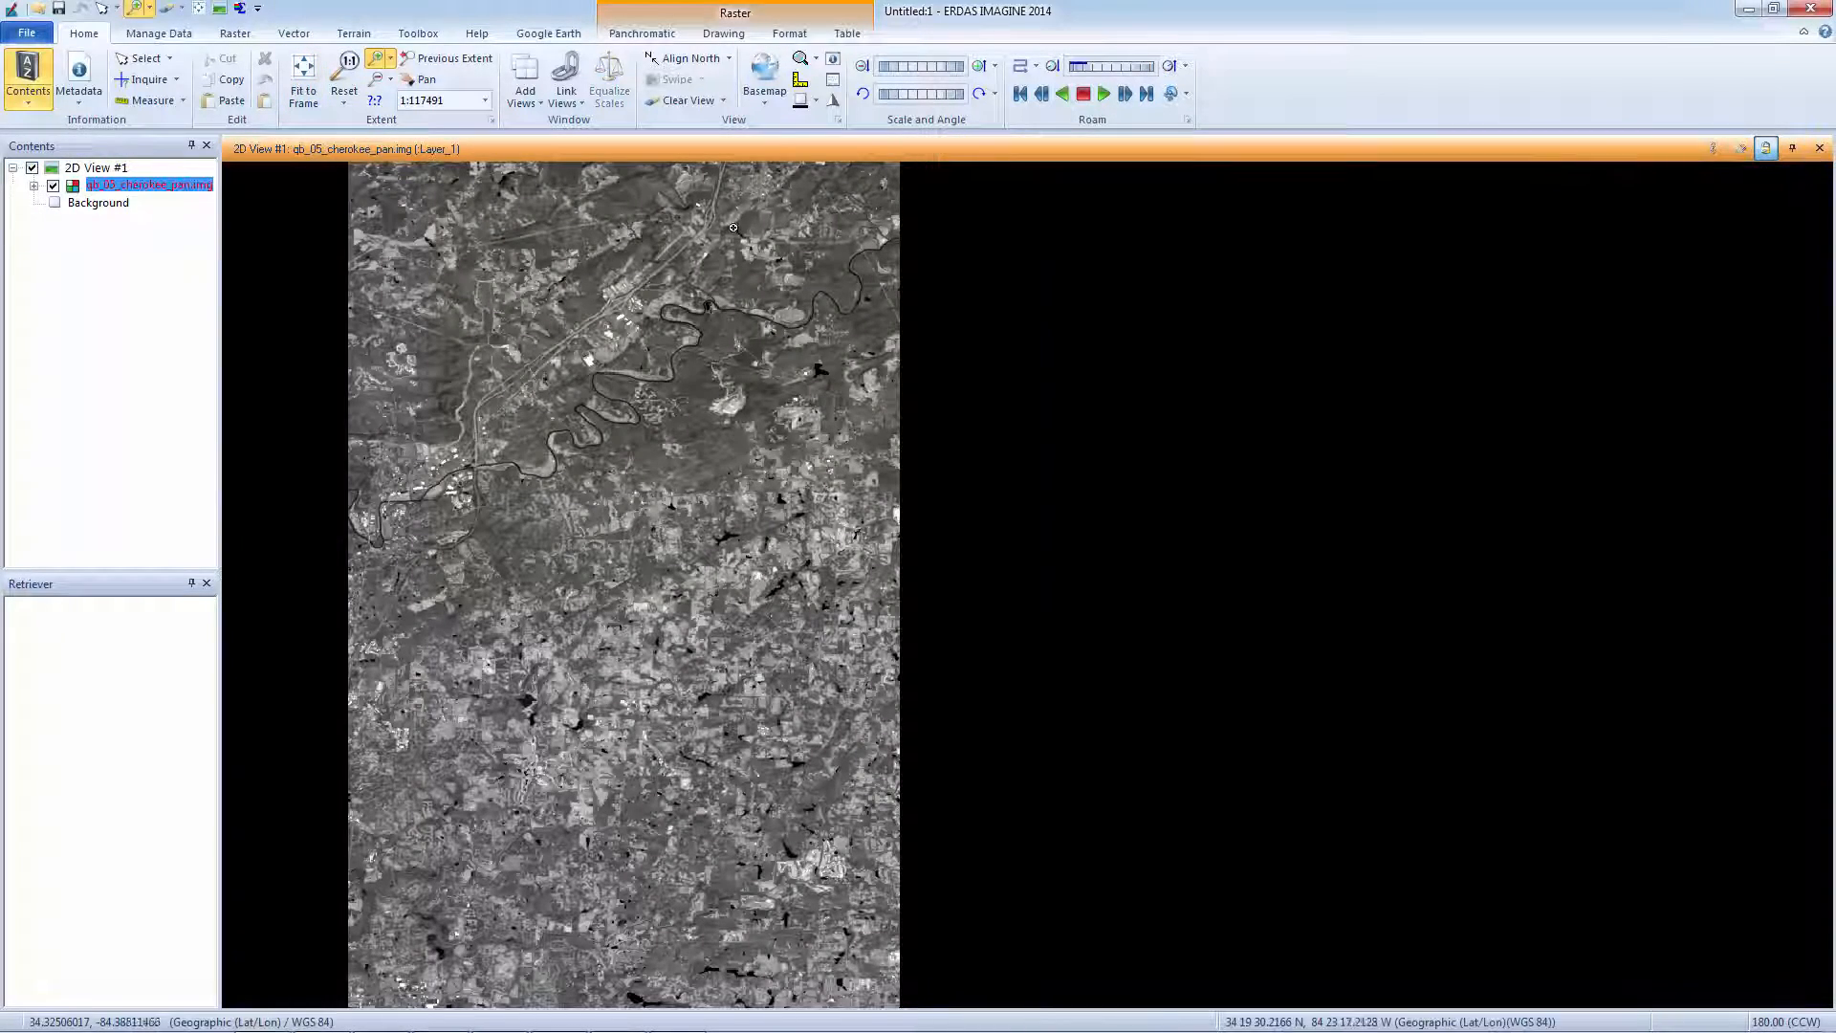
{"action": "left_click", "coordinate": [658, 104]}
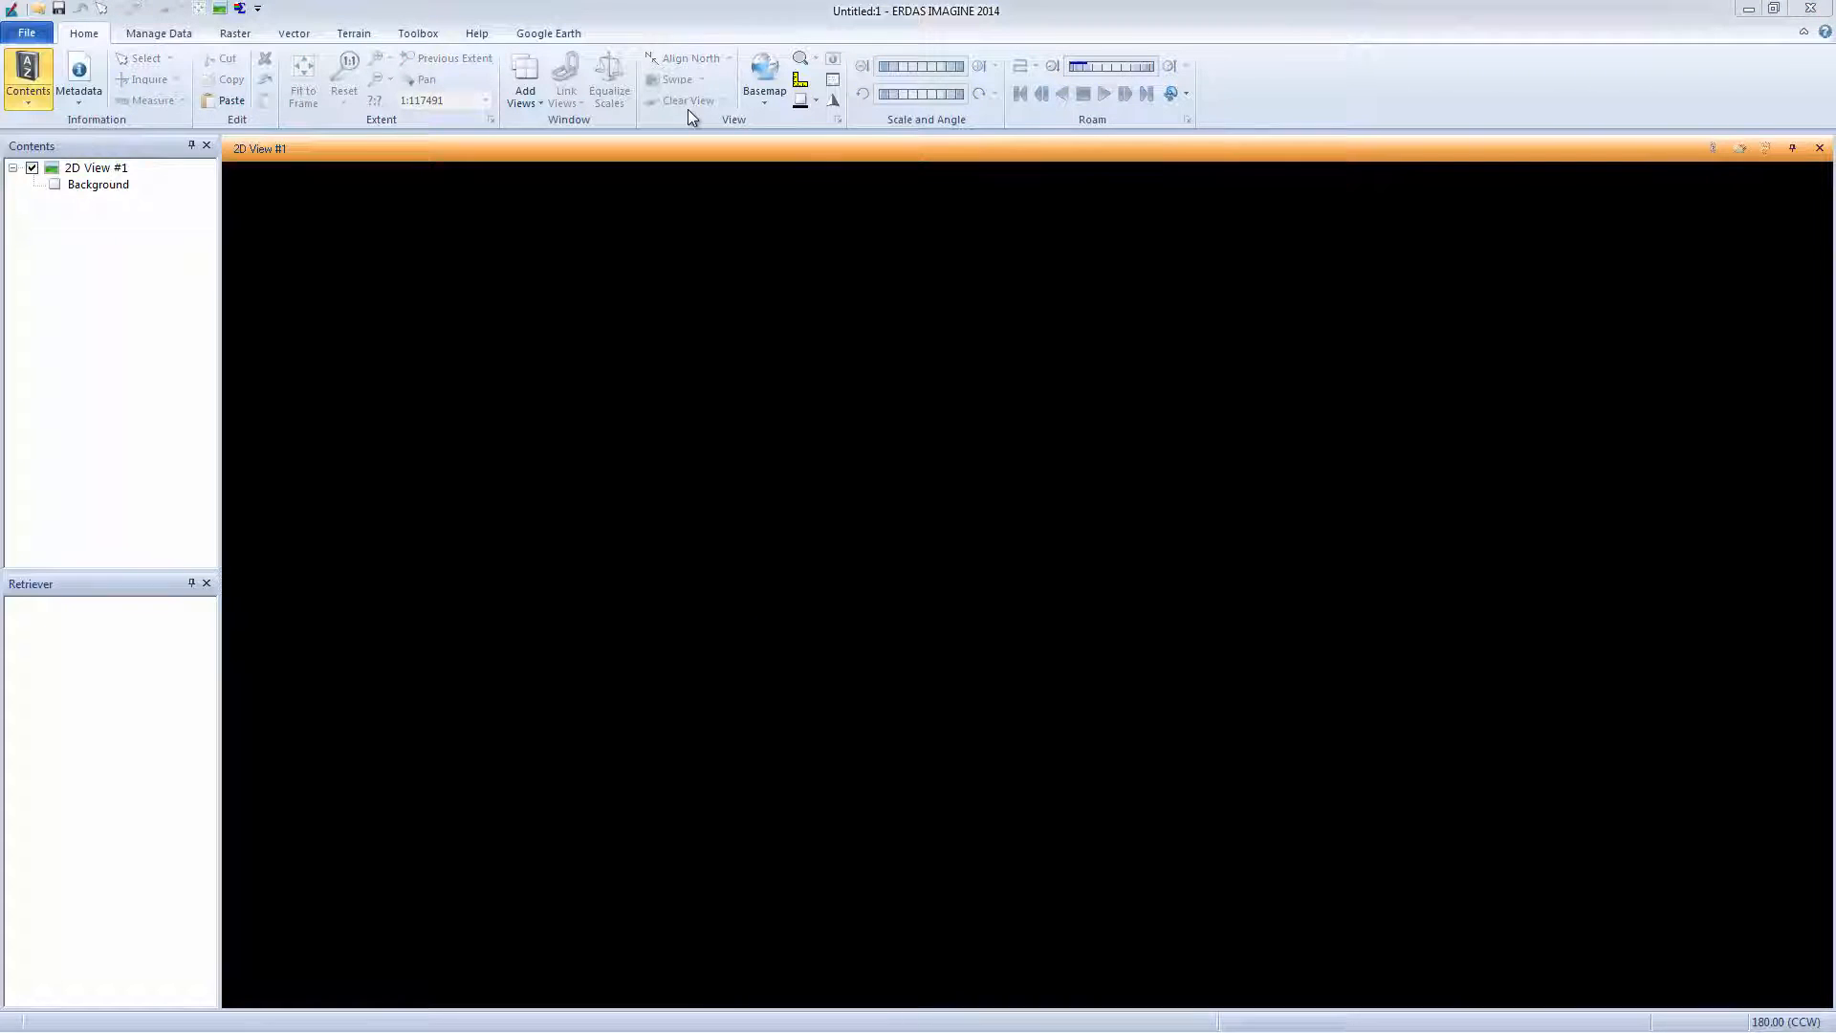
Open a new Spatial Model Editor from the Toolbox tab and close the empty 2D view.
{"action": "left_click", "coordinate": [419, 38]}
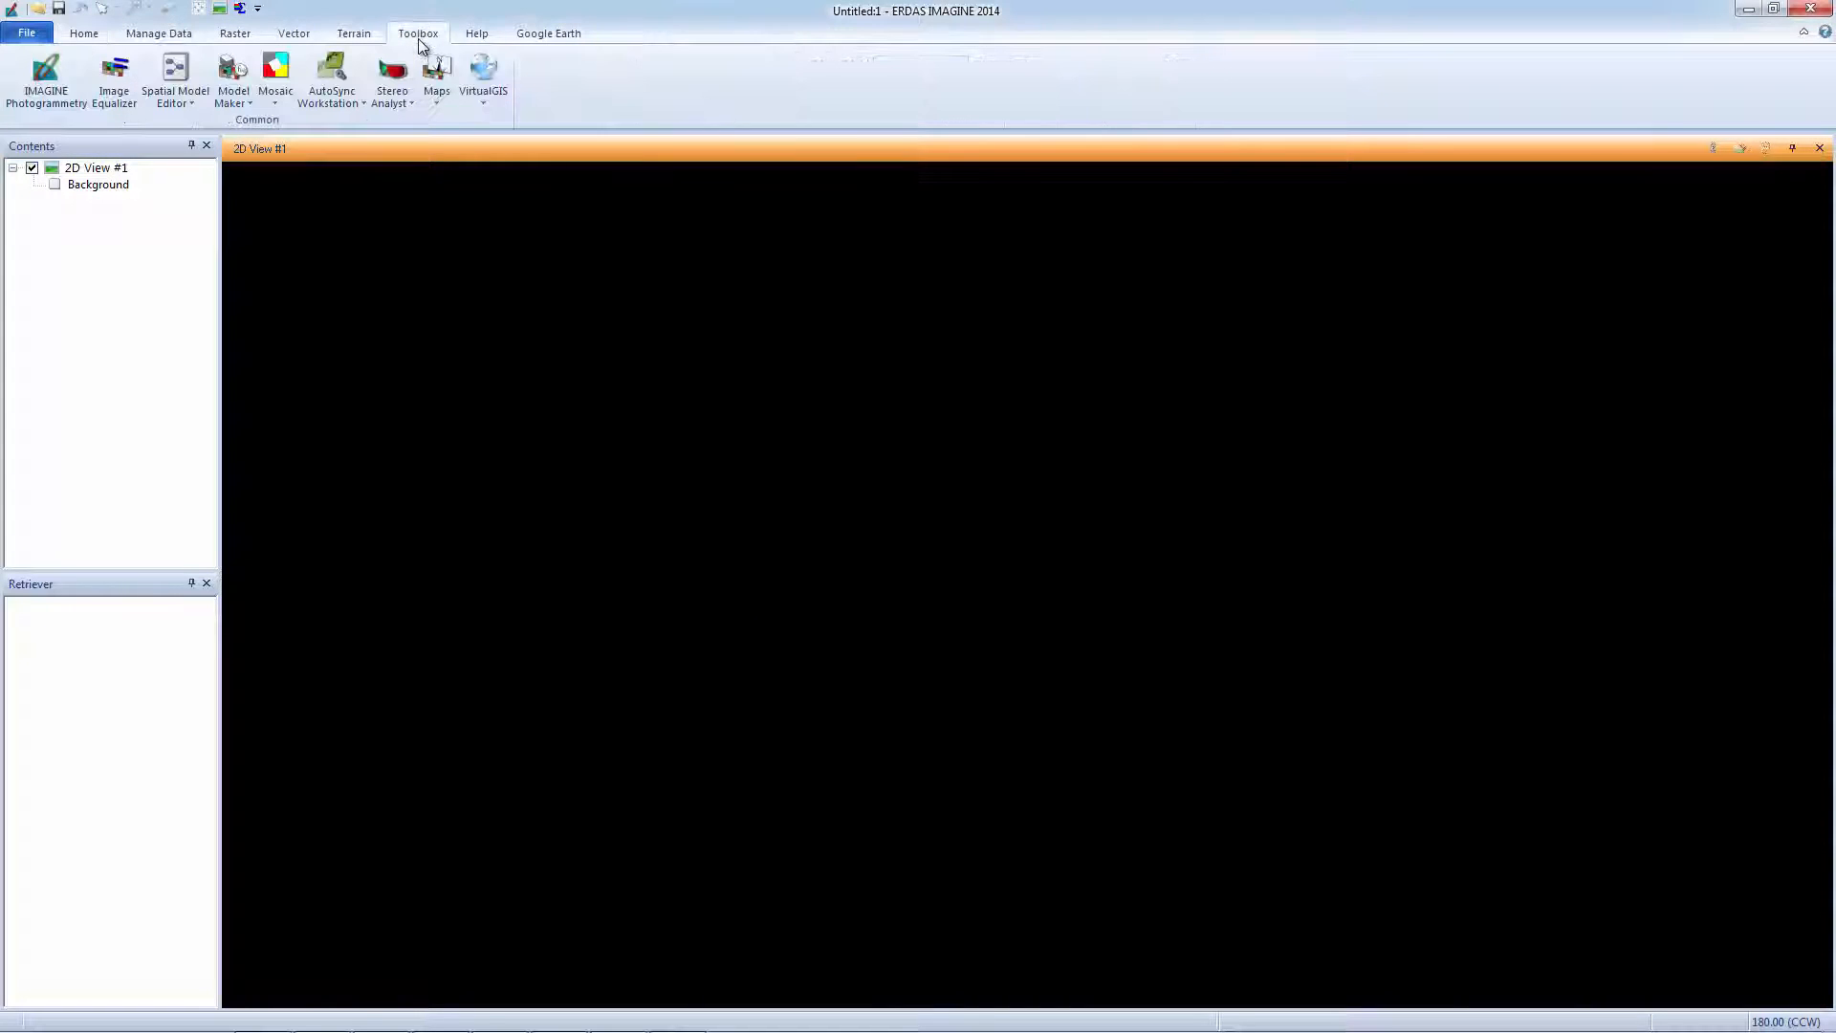
{"action": "left_click", "coordinate": [194, 102]}
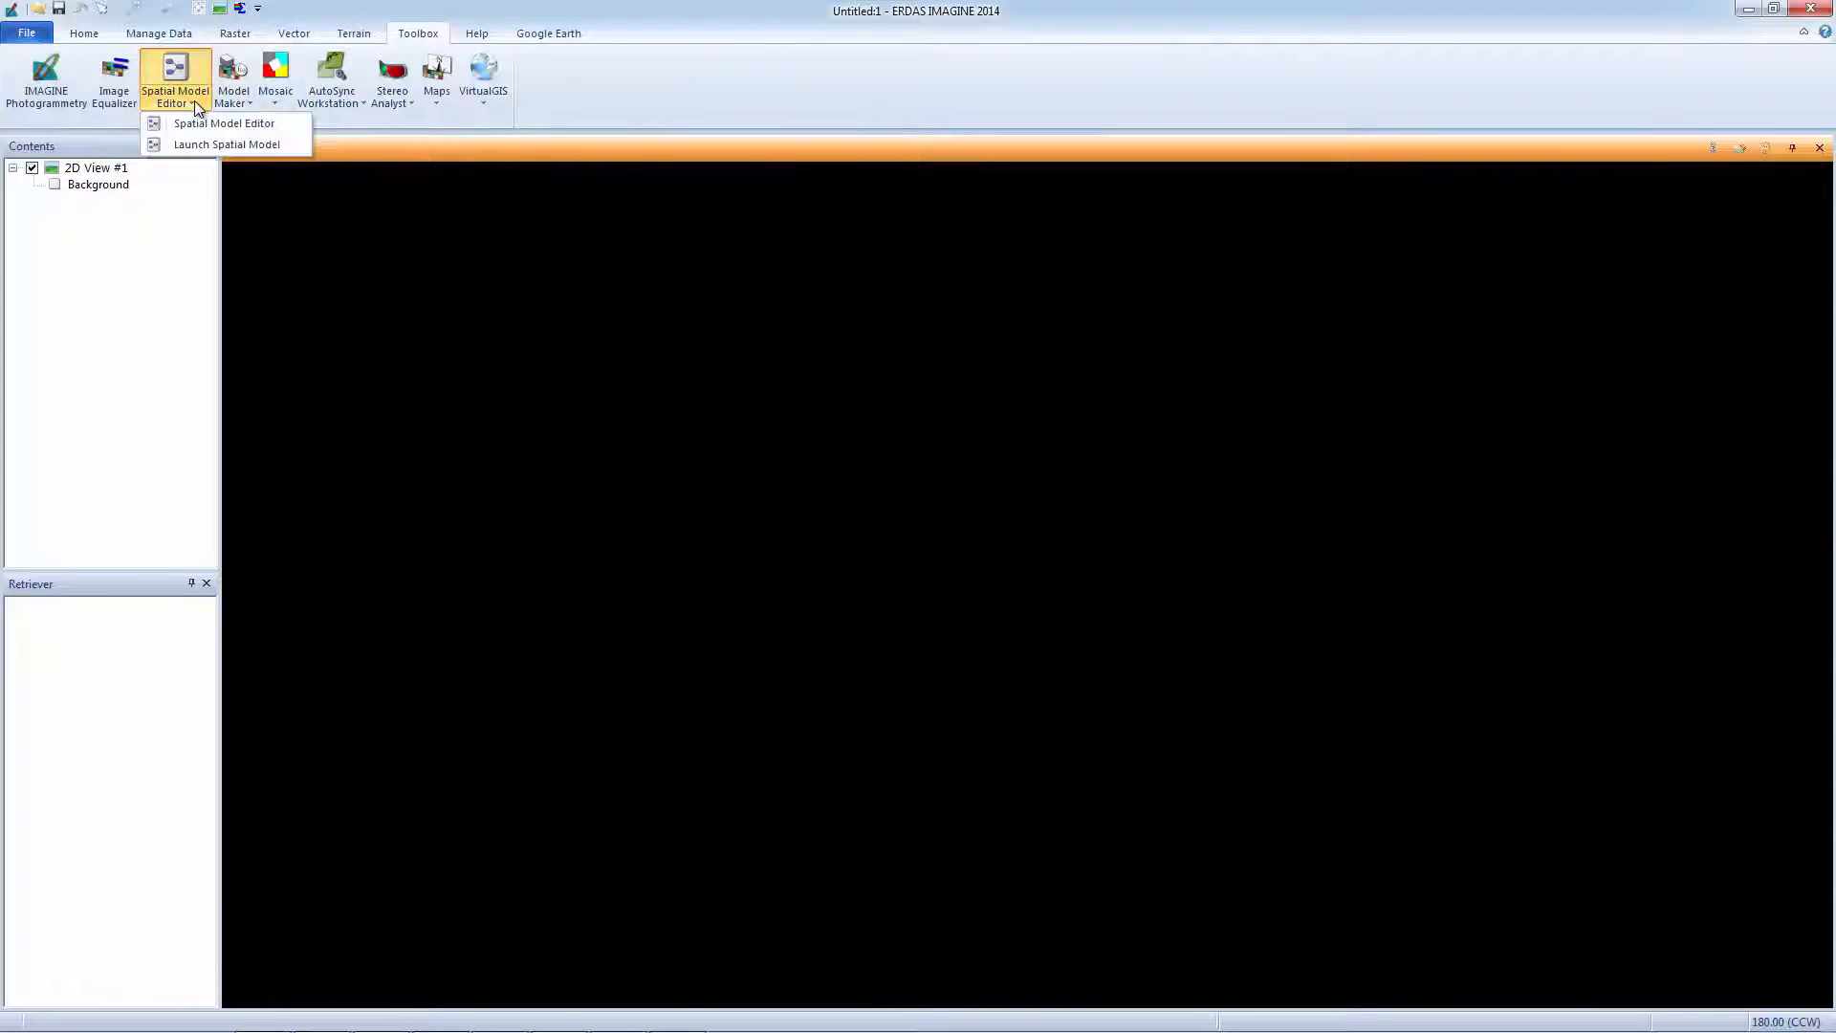
{"action": "left_click", "coordinate": [195, 119]}
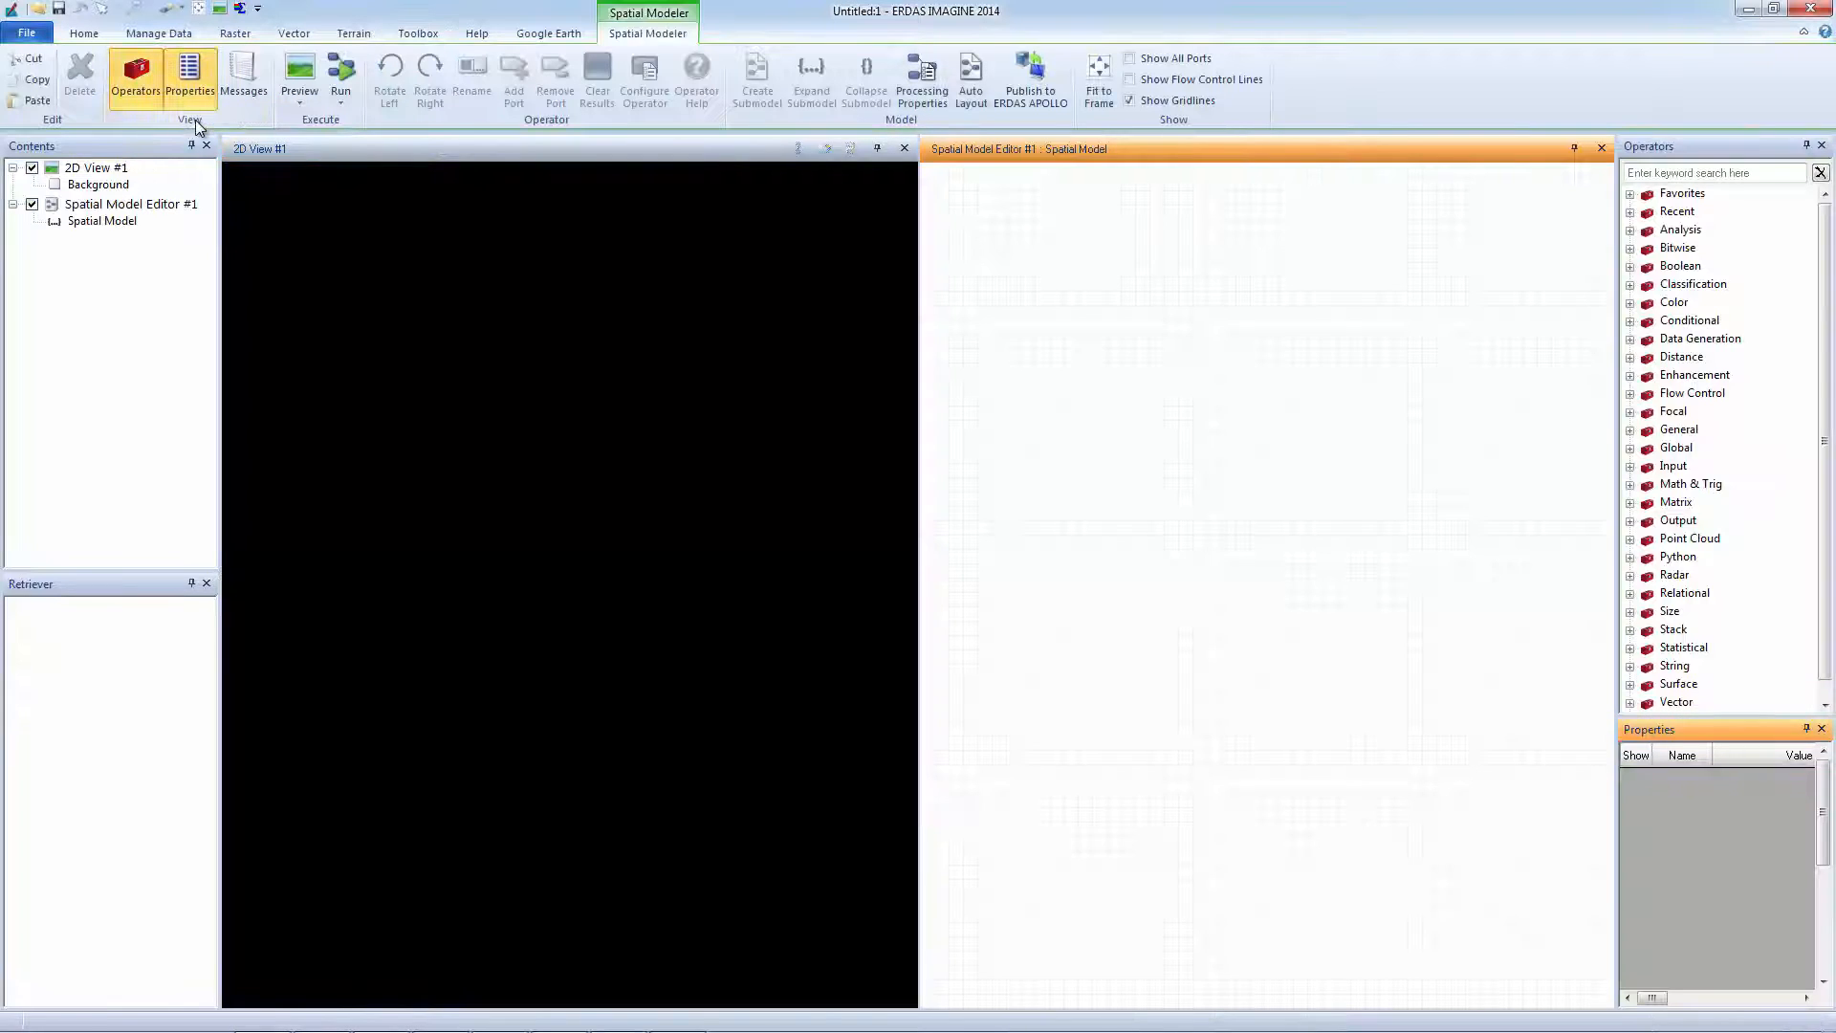
{"action": "left_click", "coordinate": [903, 149]}
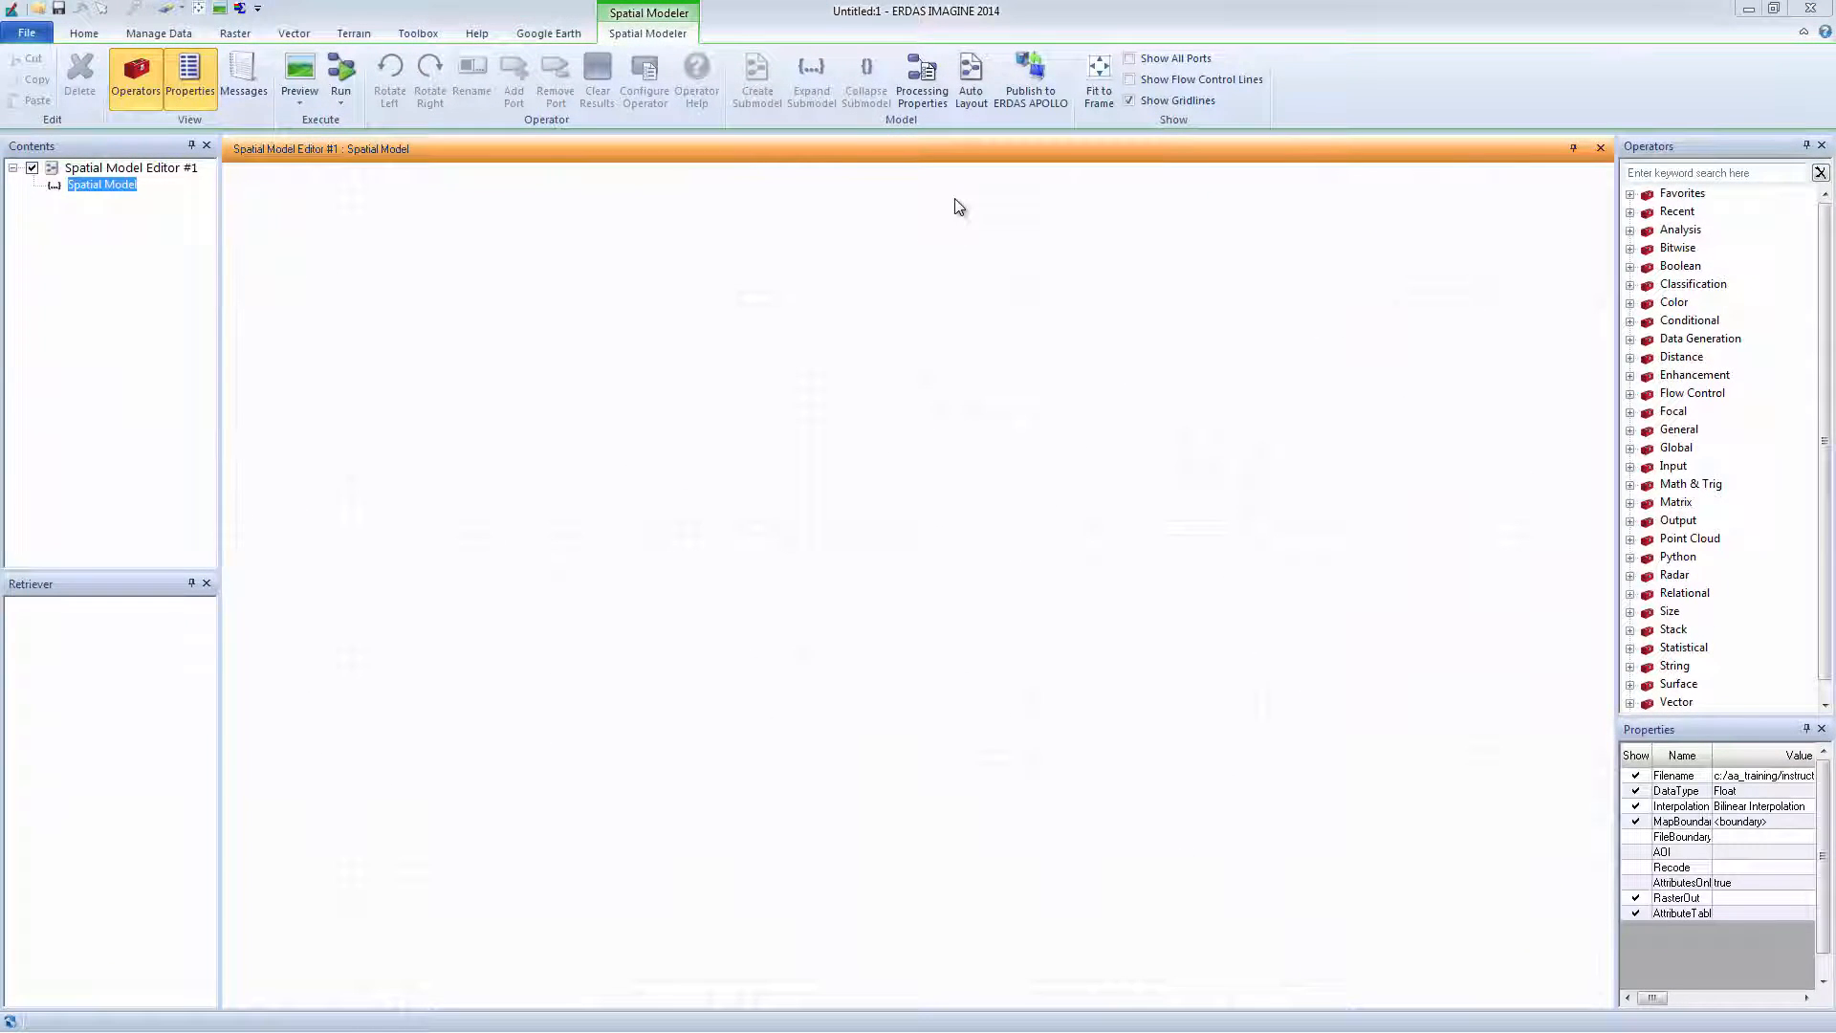
{"action": "left_click", "coordinate": [1631, 467]}
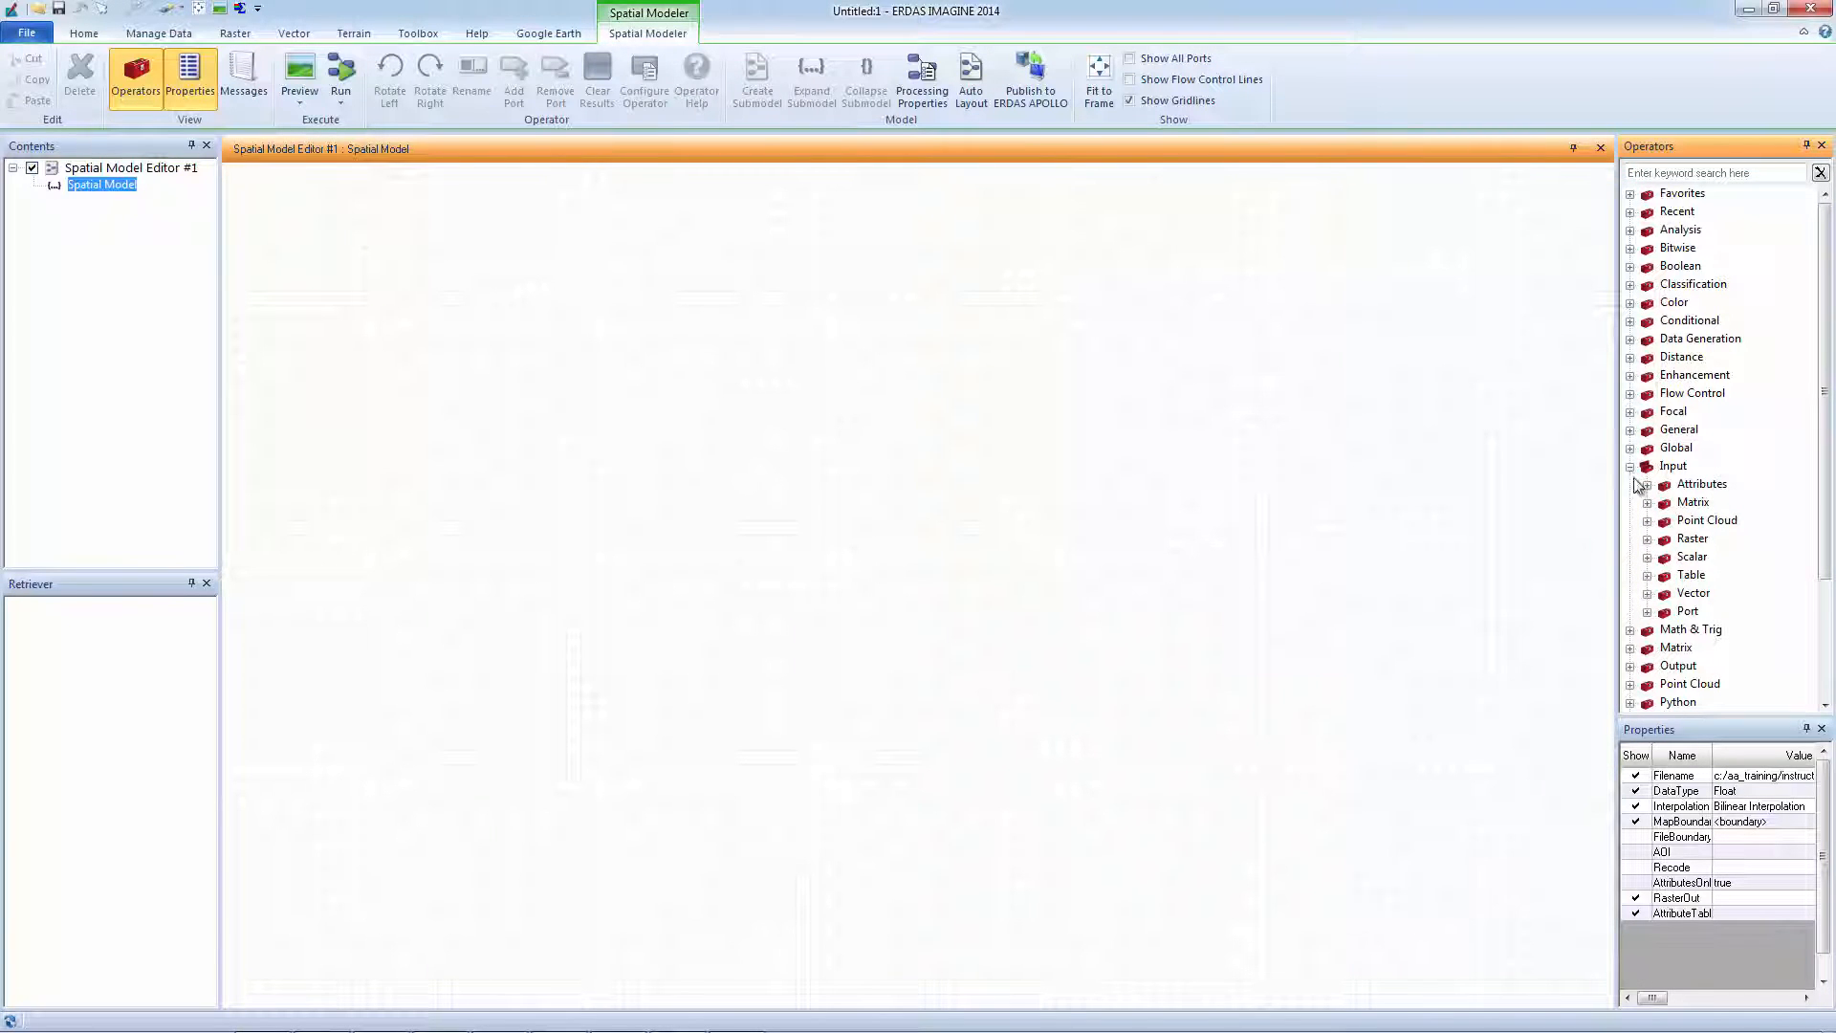
Place a Raster Input operator on the model canvas.
{"action": "left_click", "coordinate": [1647, 538]}
{"action": "left_click_drag", "start_coordinate": [1715, 565], "coordinate": [406, 347]}
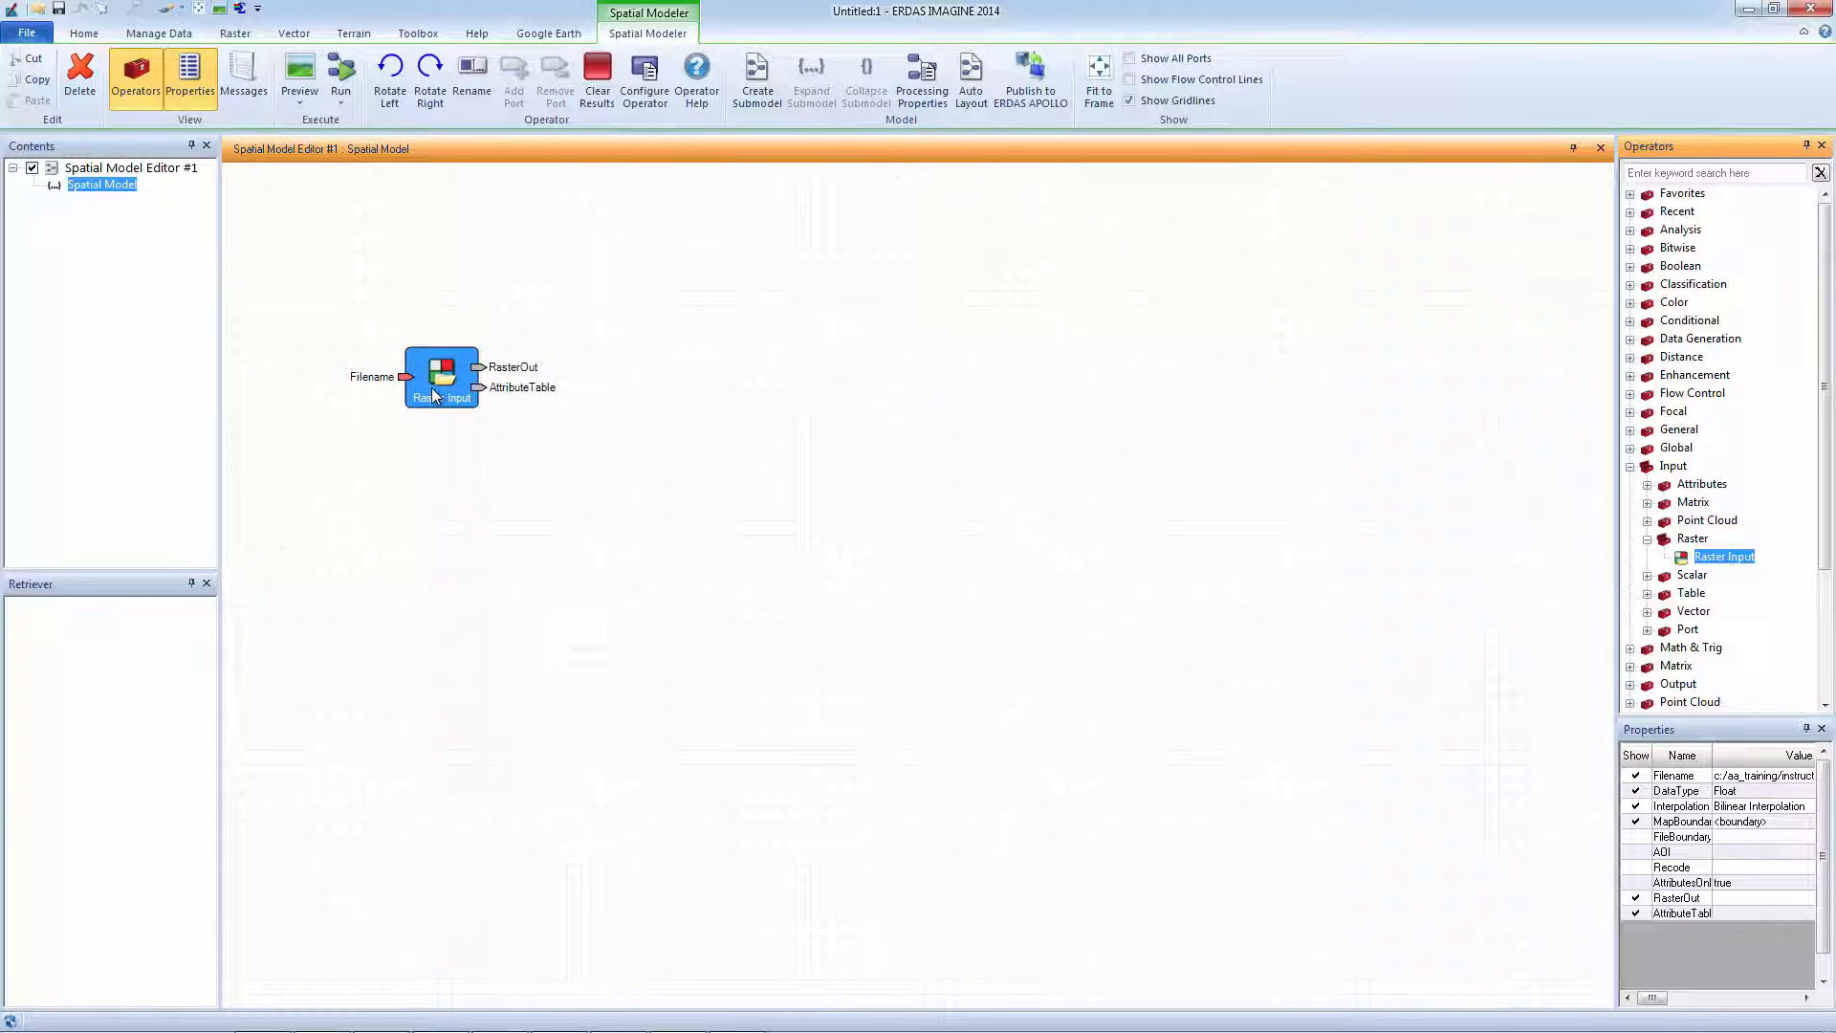
{"action": "double_click", "coordinate": [432, 387]}
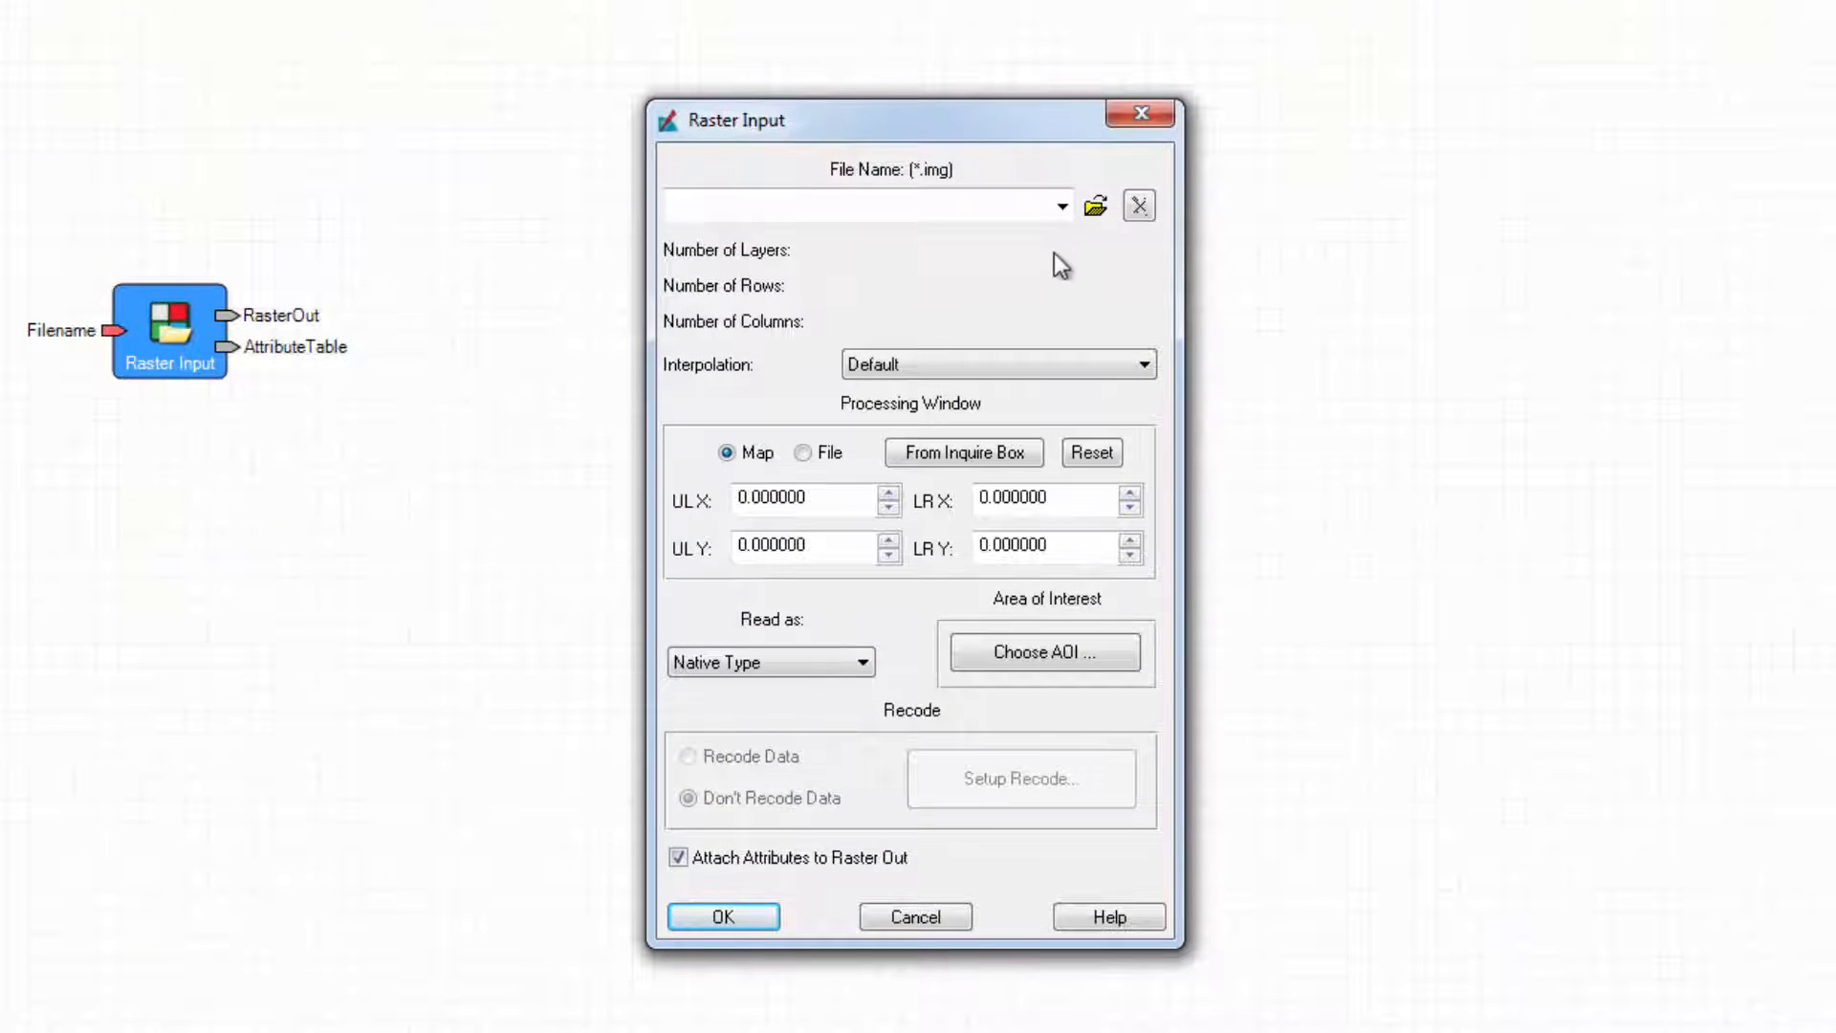
Load qb_05_cherokee_pan.img into it with Bilinear Interpolation, read as Float.
{"action": "left_click", "coordinate": [1100, 208]}
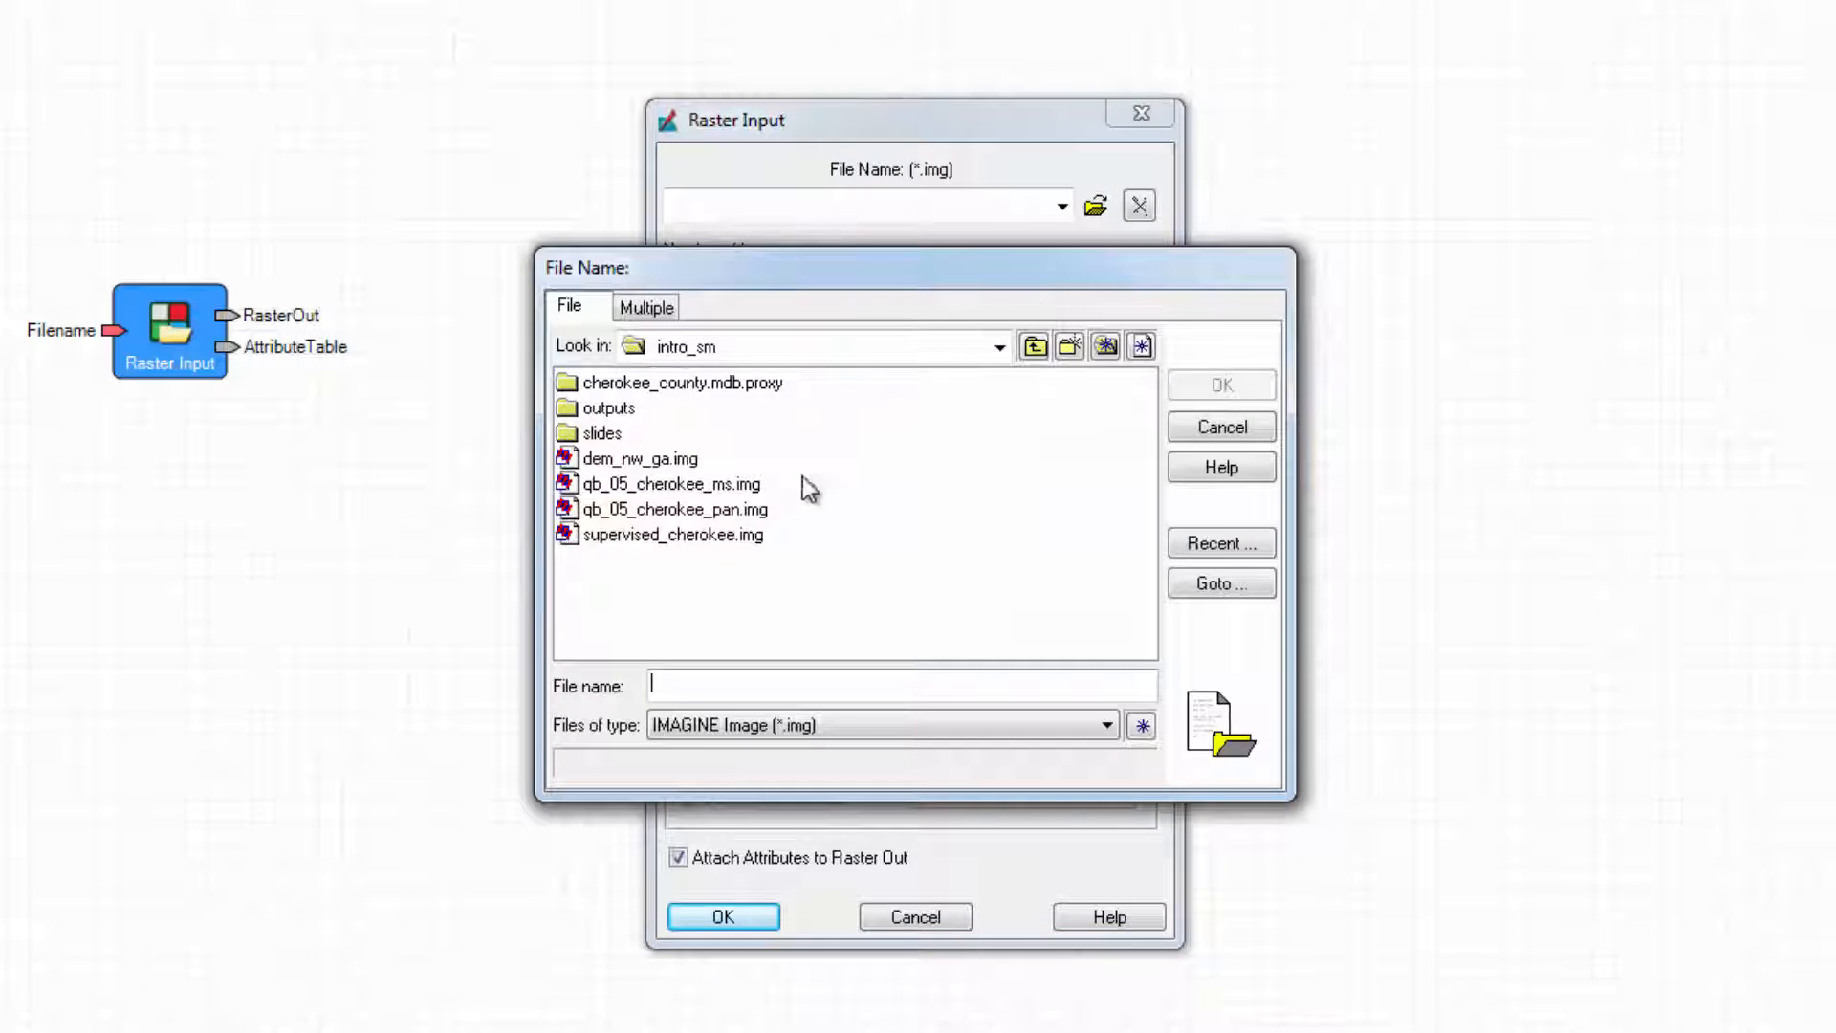
{"action": "left_click", "coordinate": [725, 511]}
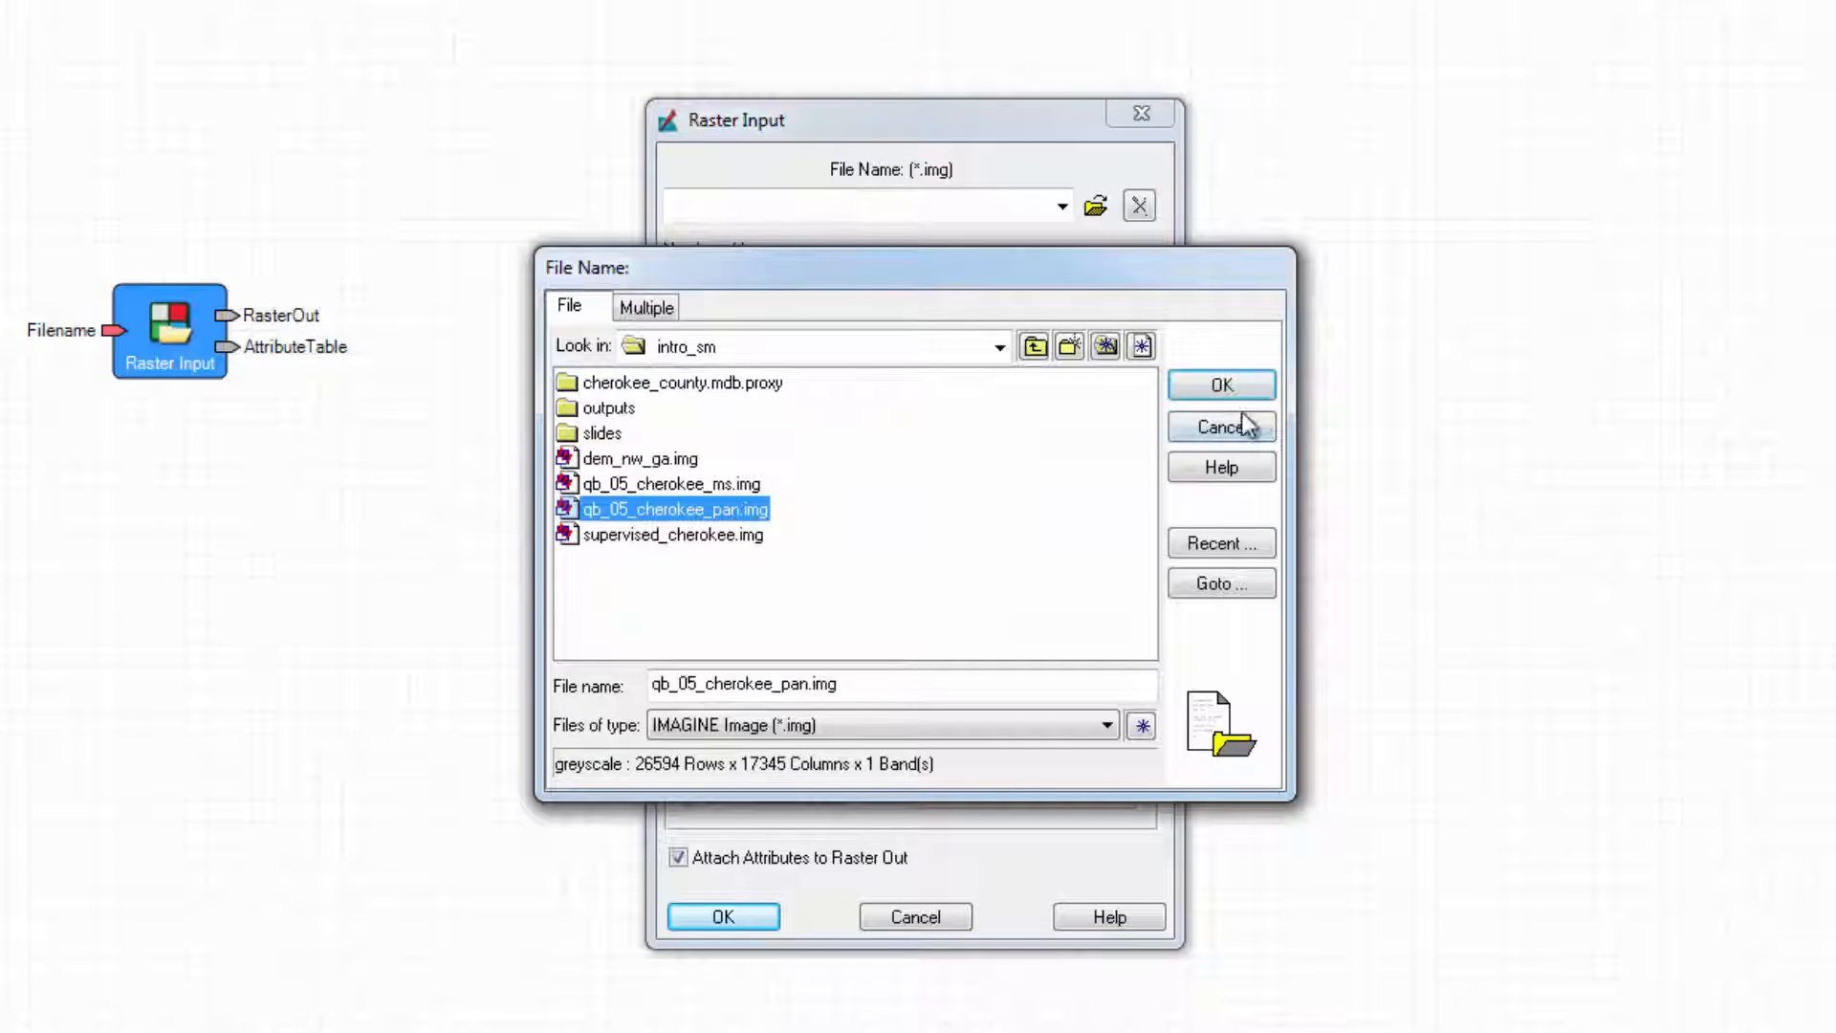
{"action": "left_click", "coordinate": [1254, 394]}
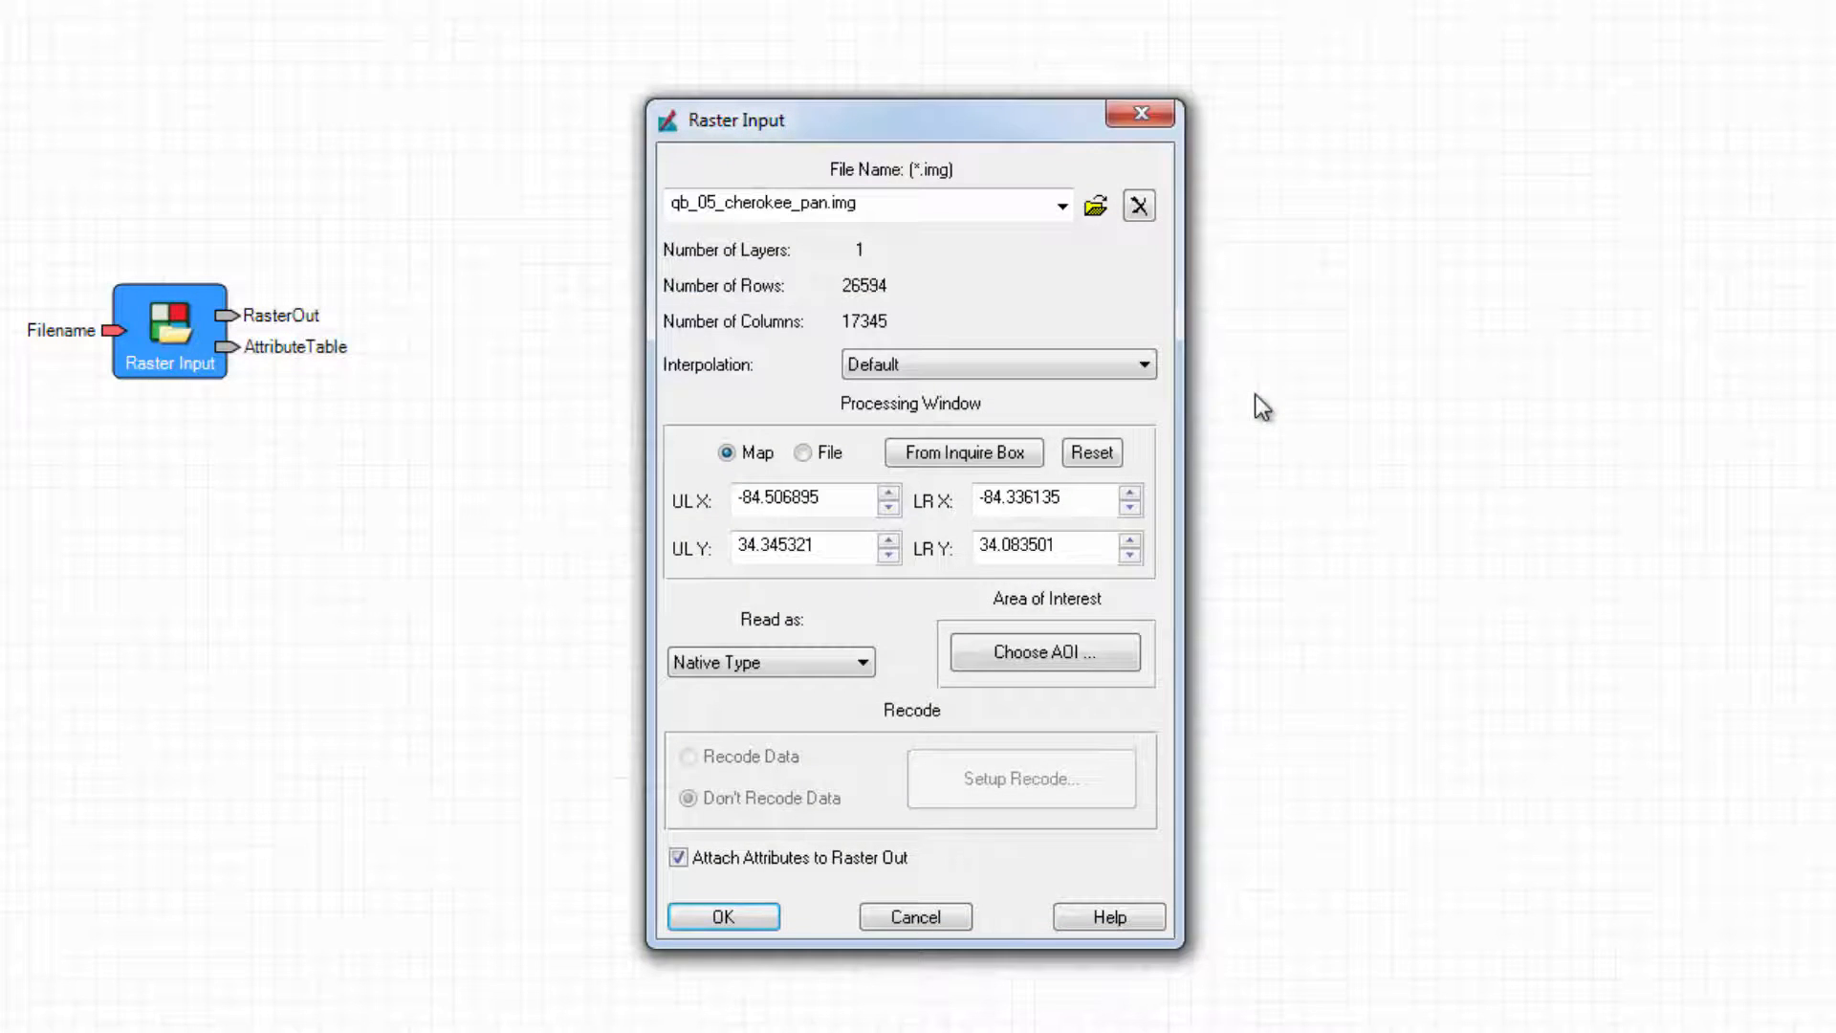
{"action": "left_click", "coordinate": [1143, 364]}
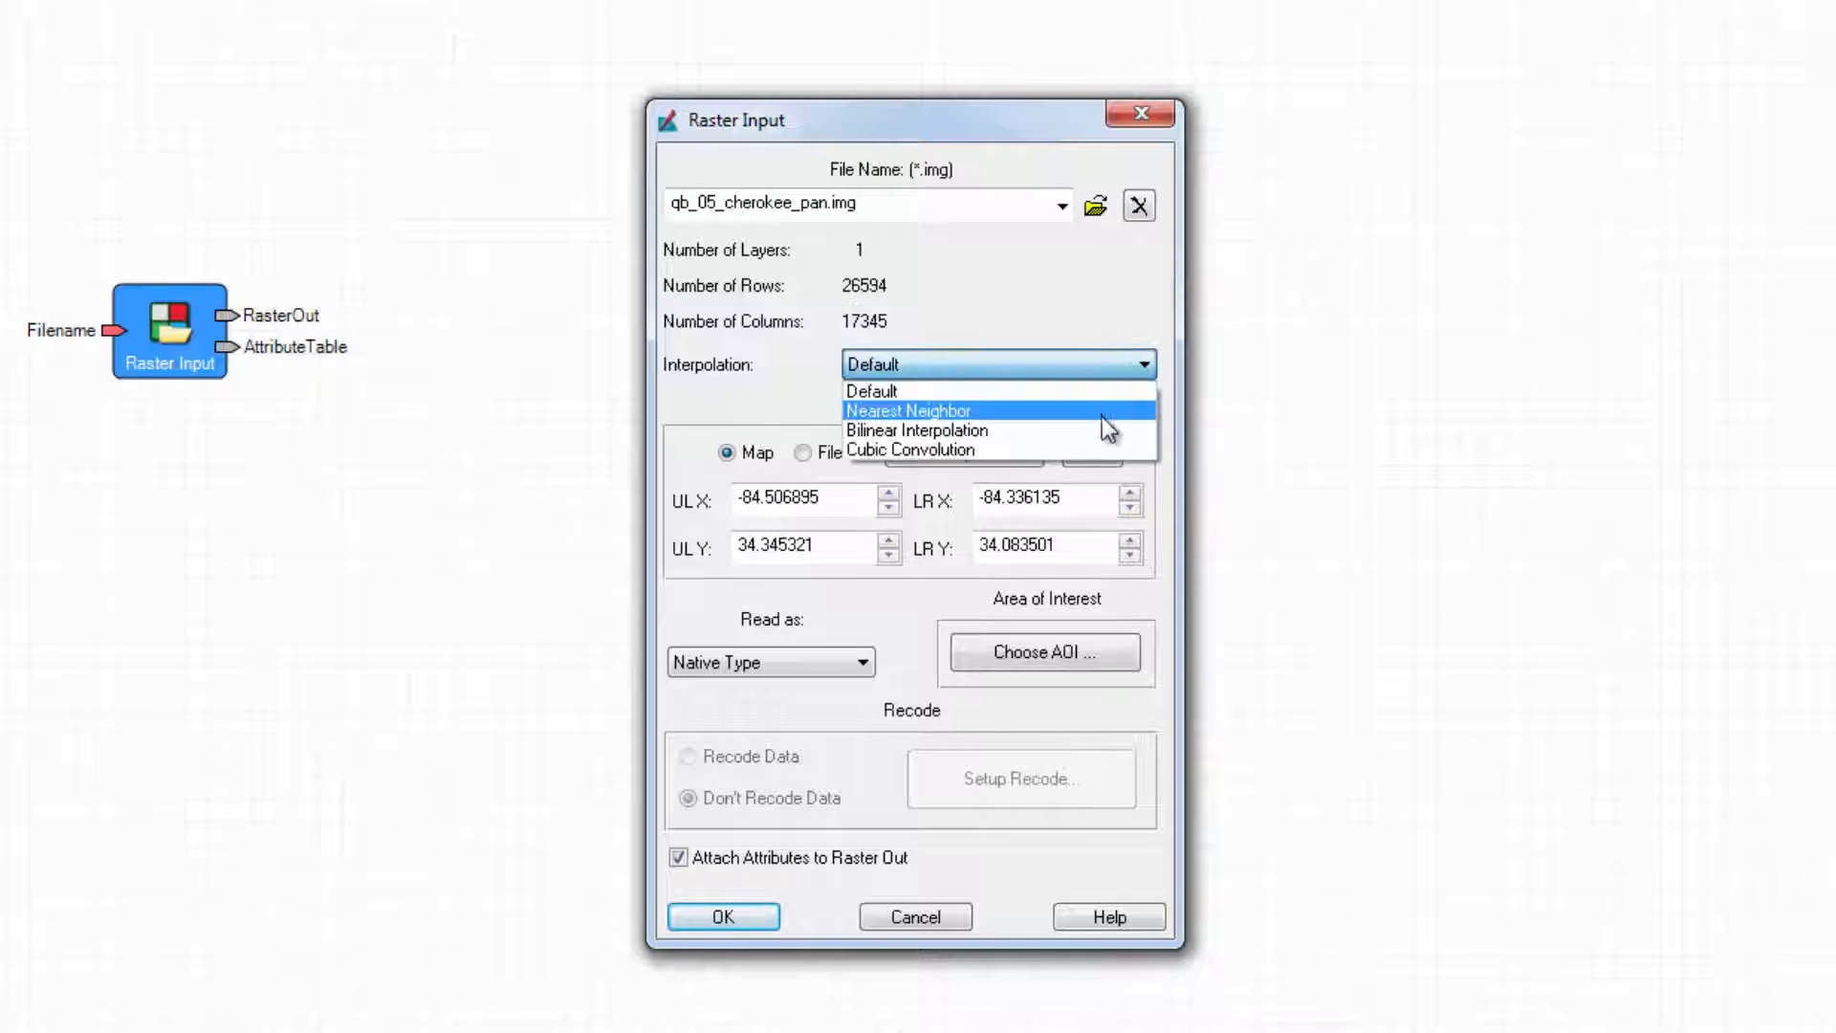
{"action": "left_click", "coordinate": [1099, 430]}
{"action": "left_click", "coordinate": [861, 660]}
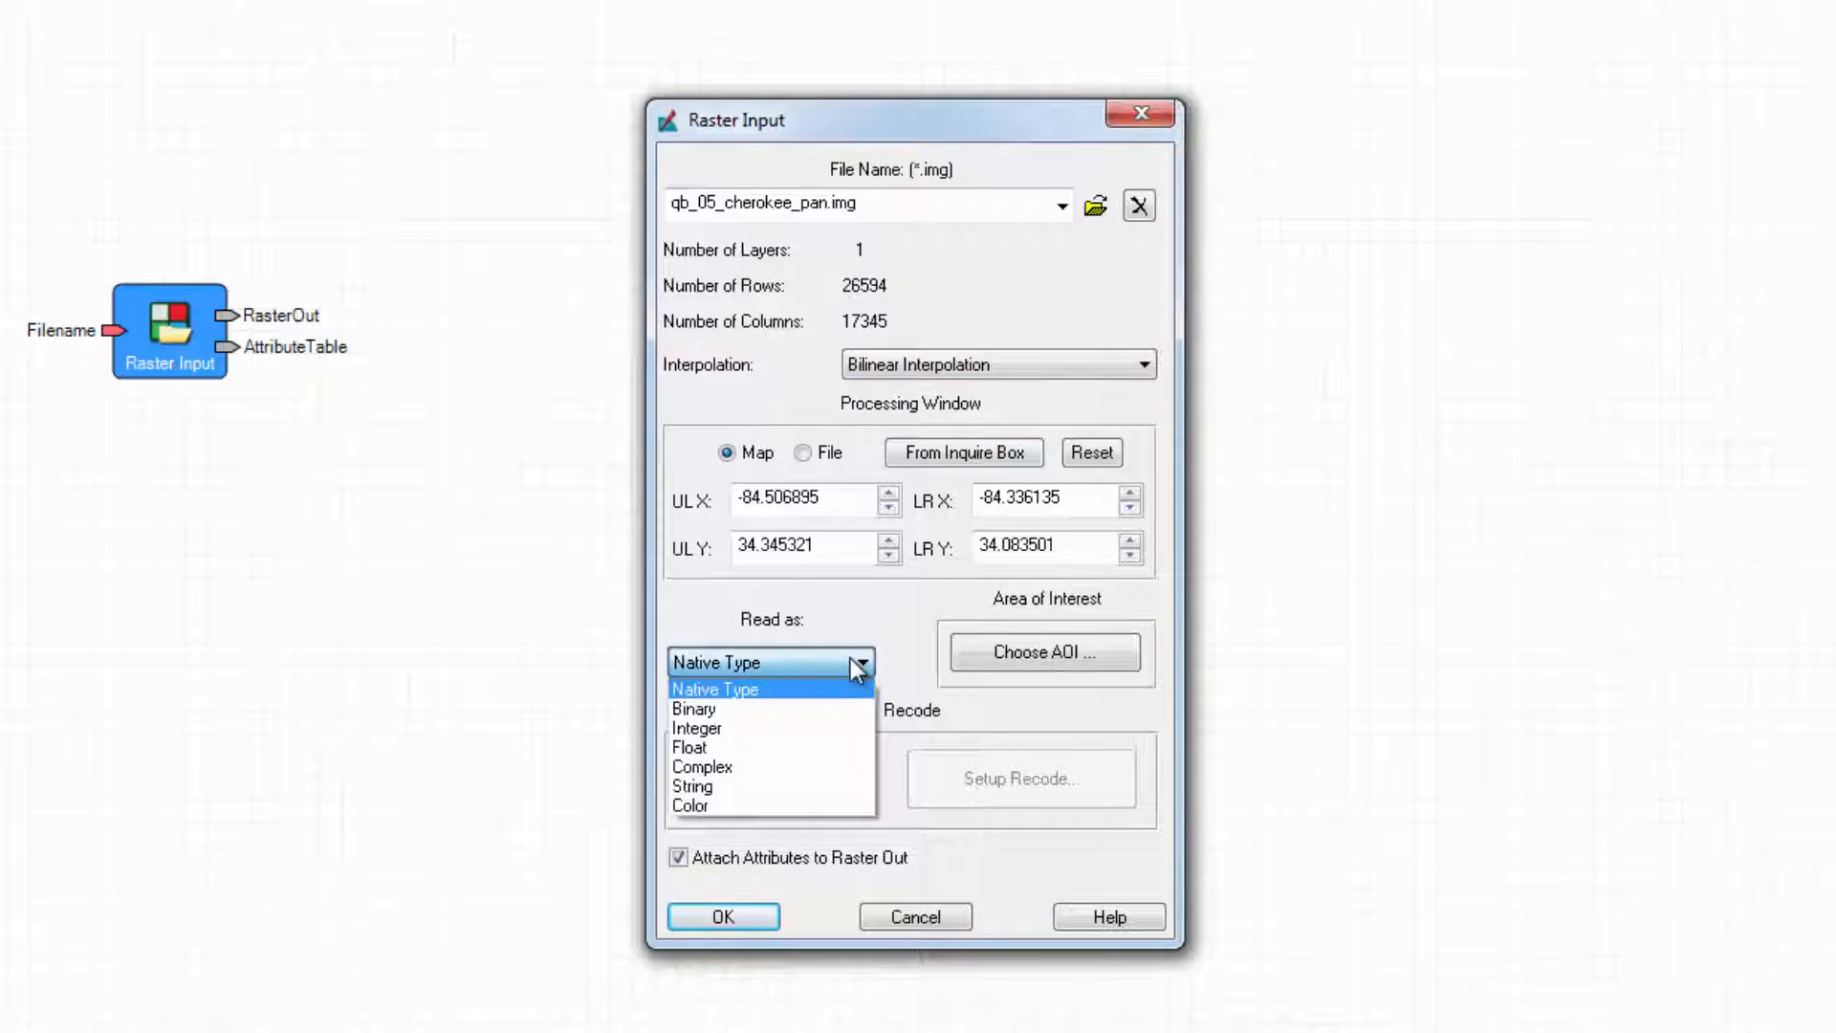
{"action": "left_click", "coordinate": [843, 745]}
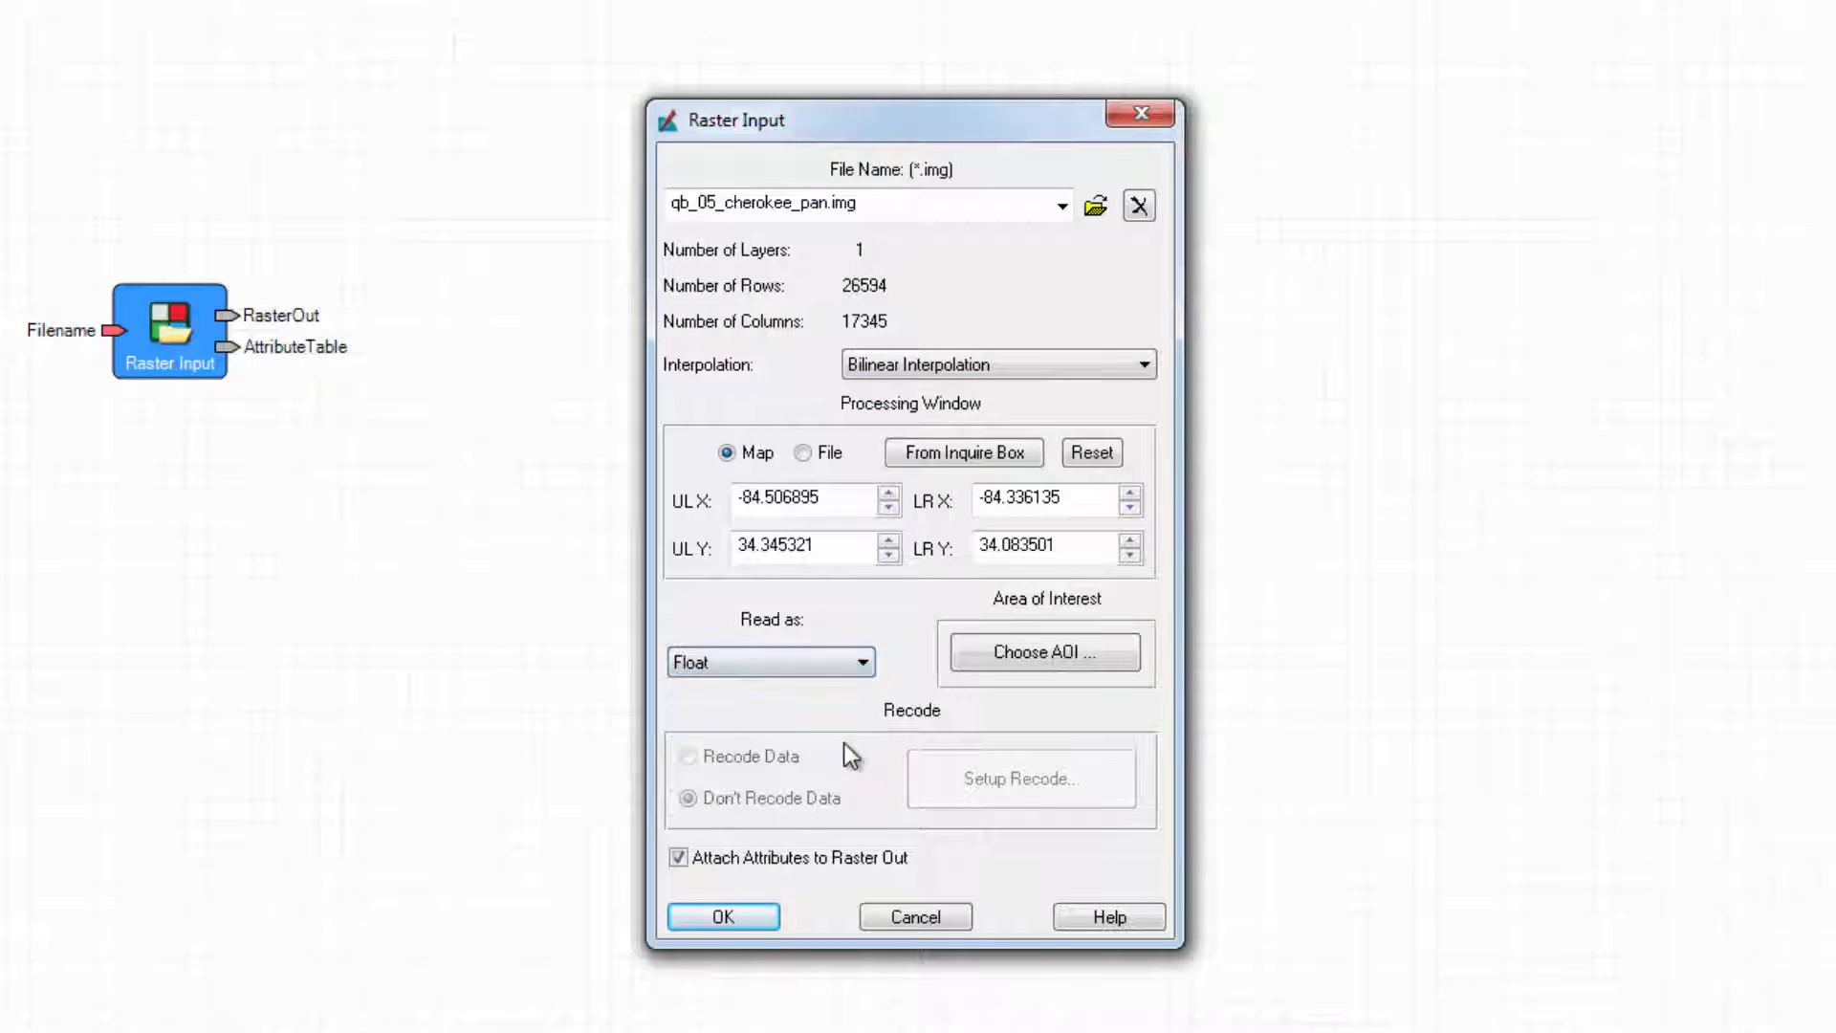
{"action": "left_click", "coordinate": [725, 916]}
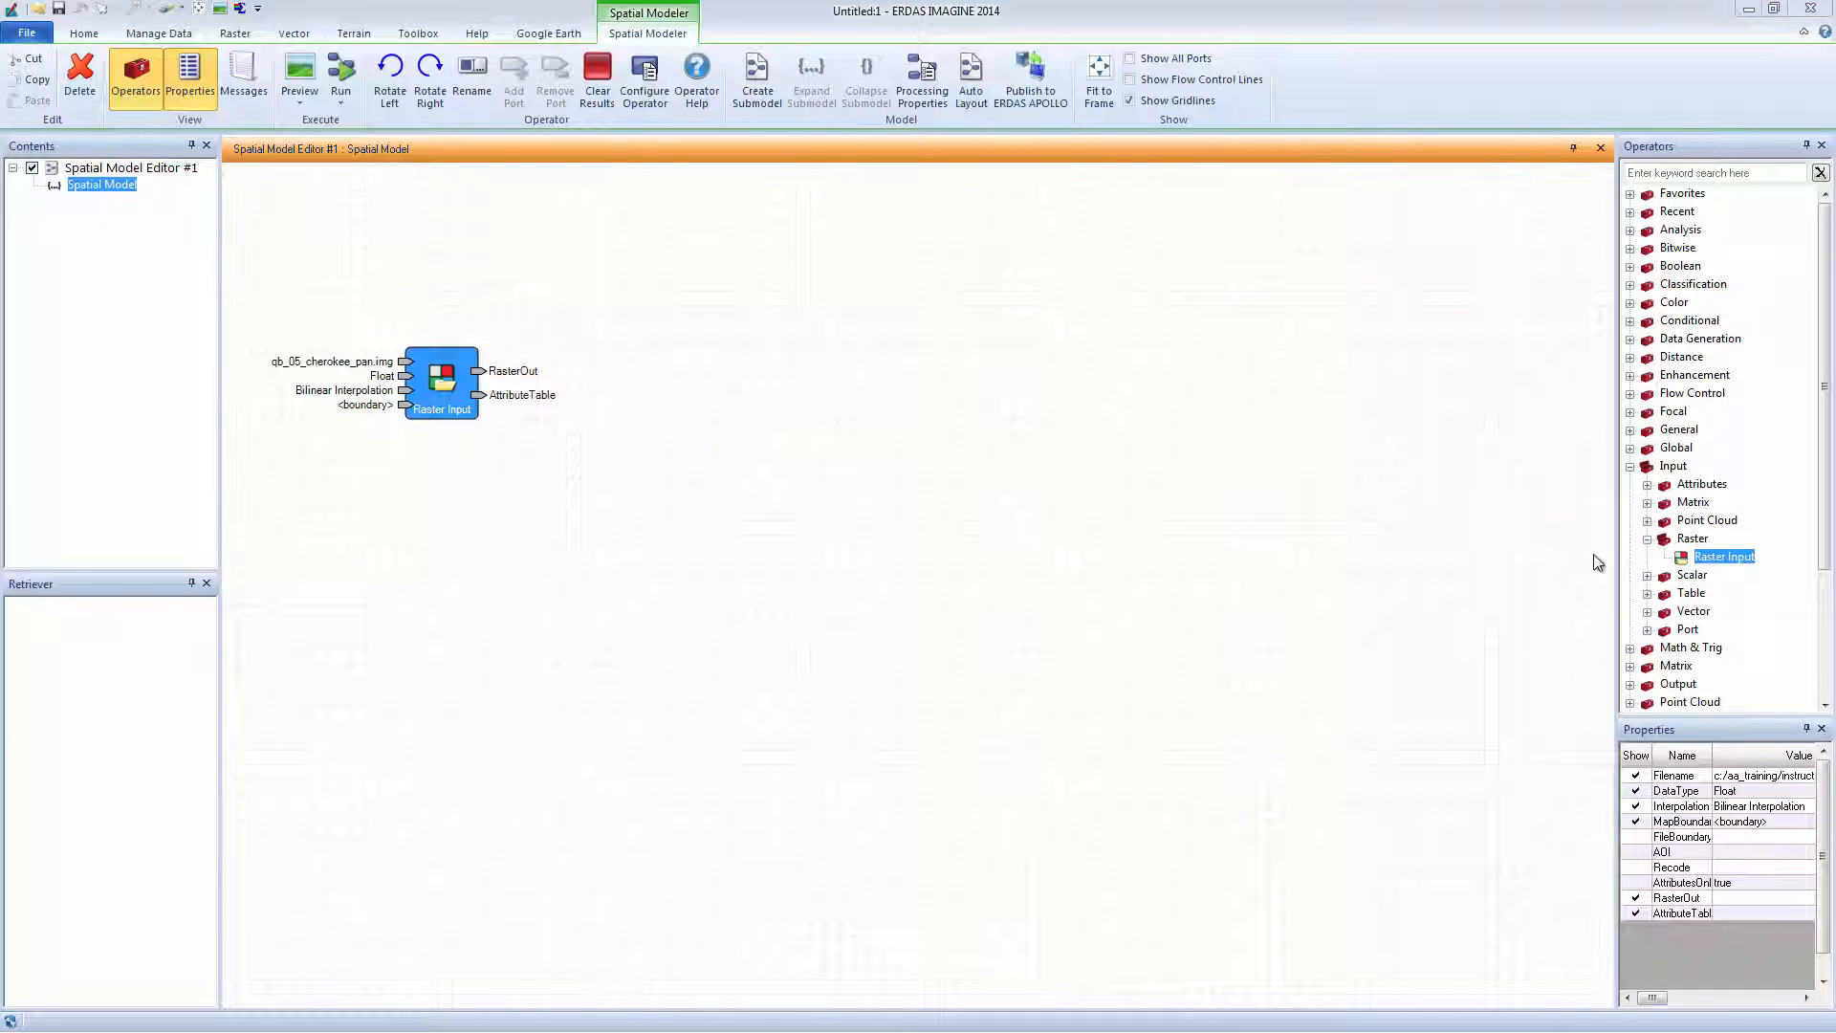
Place a Kernel Matrix Input operator below the raster input.
{"action": "left_click", "coordinate": [1647, 503]}
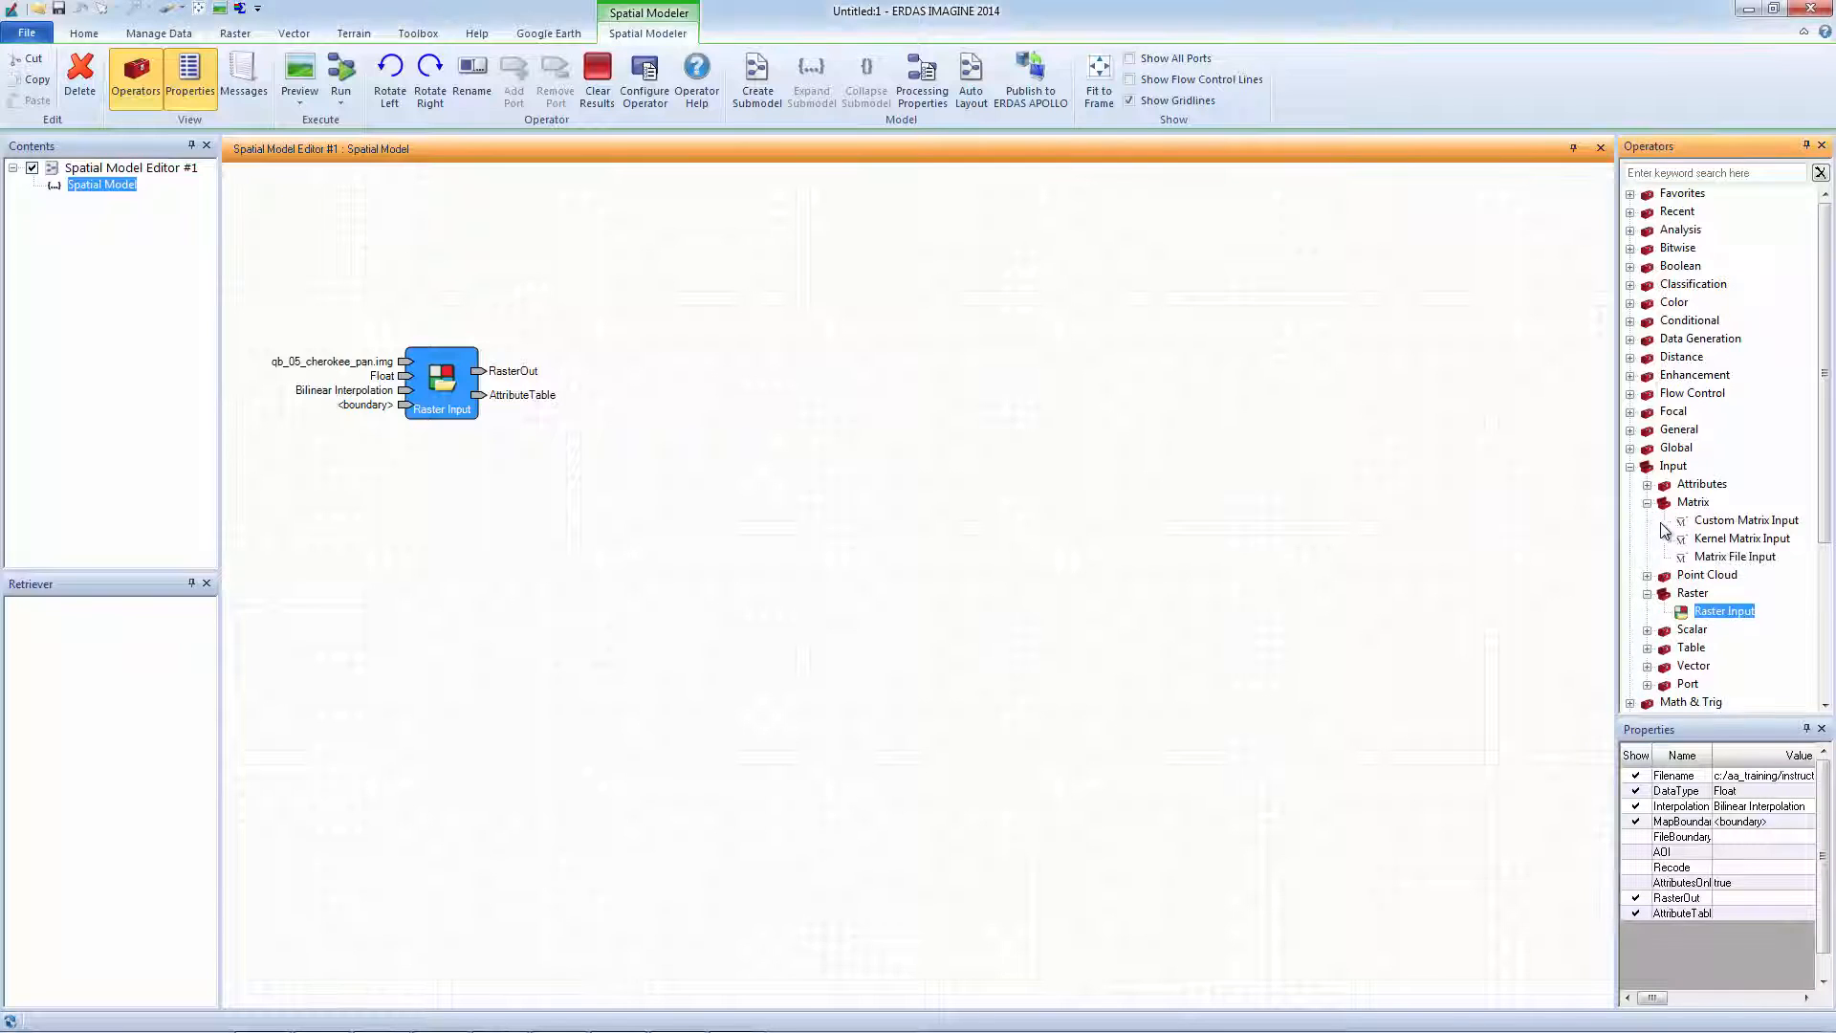
{"action": "left_click_drag", "start_coordinate": [1723, 543], "coordinate": [945, 593]}
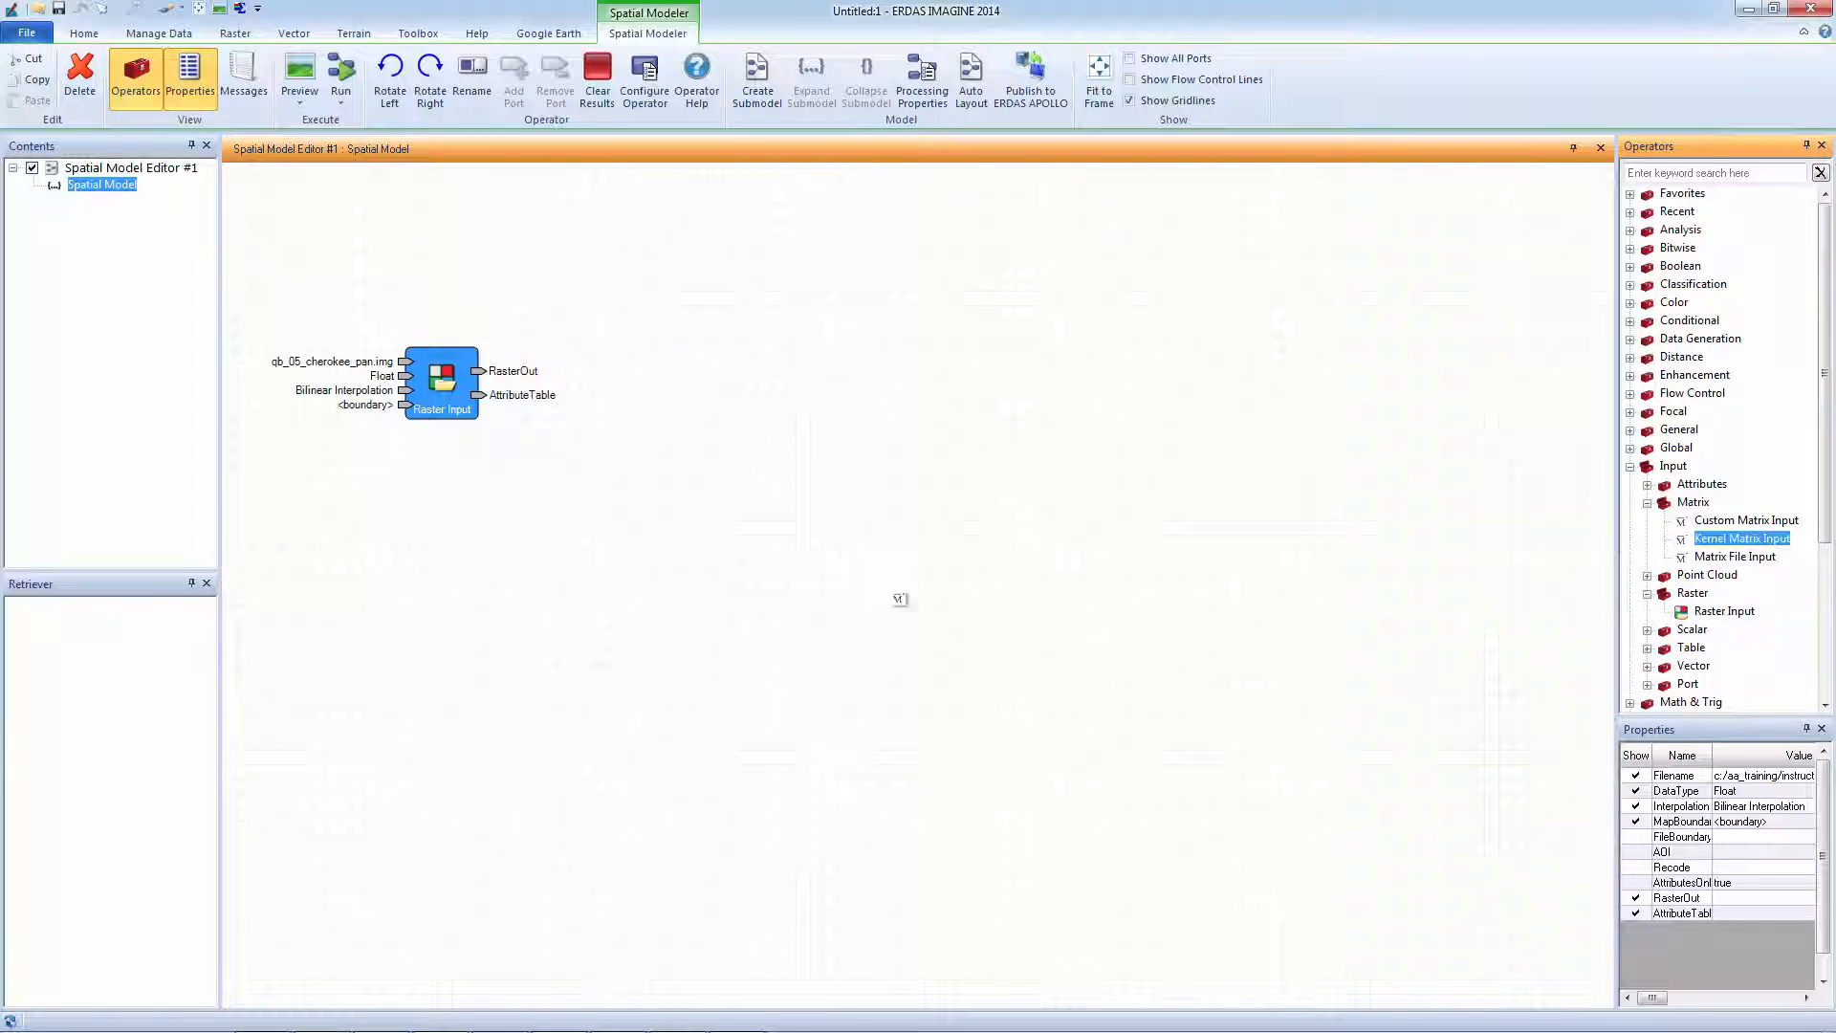
{"action": "left_click_drag", "start_coordinate": [469, 583], "coordinate": [428, 509]}
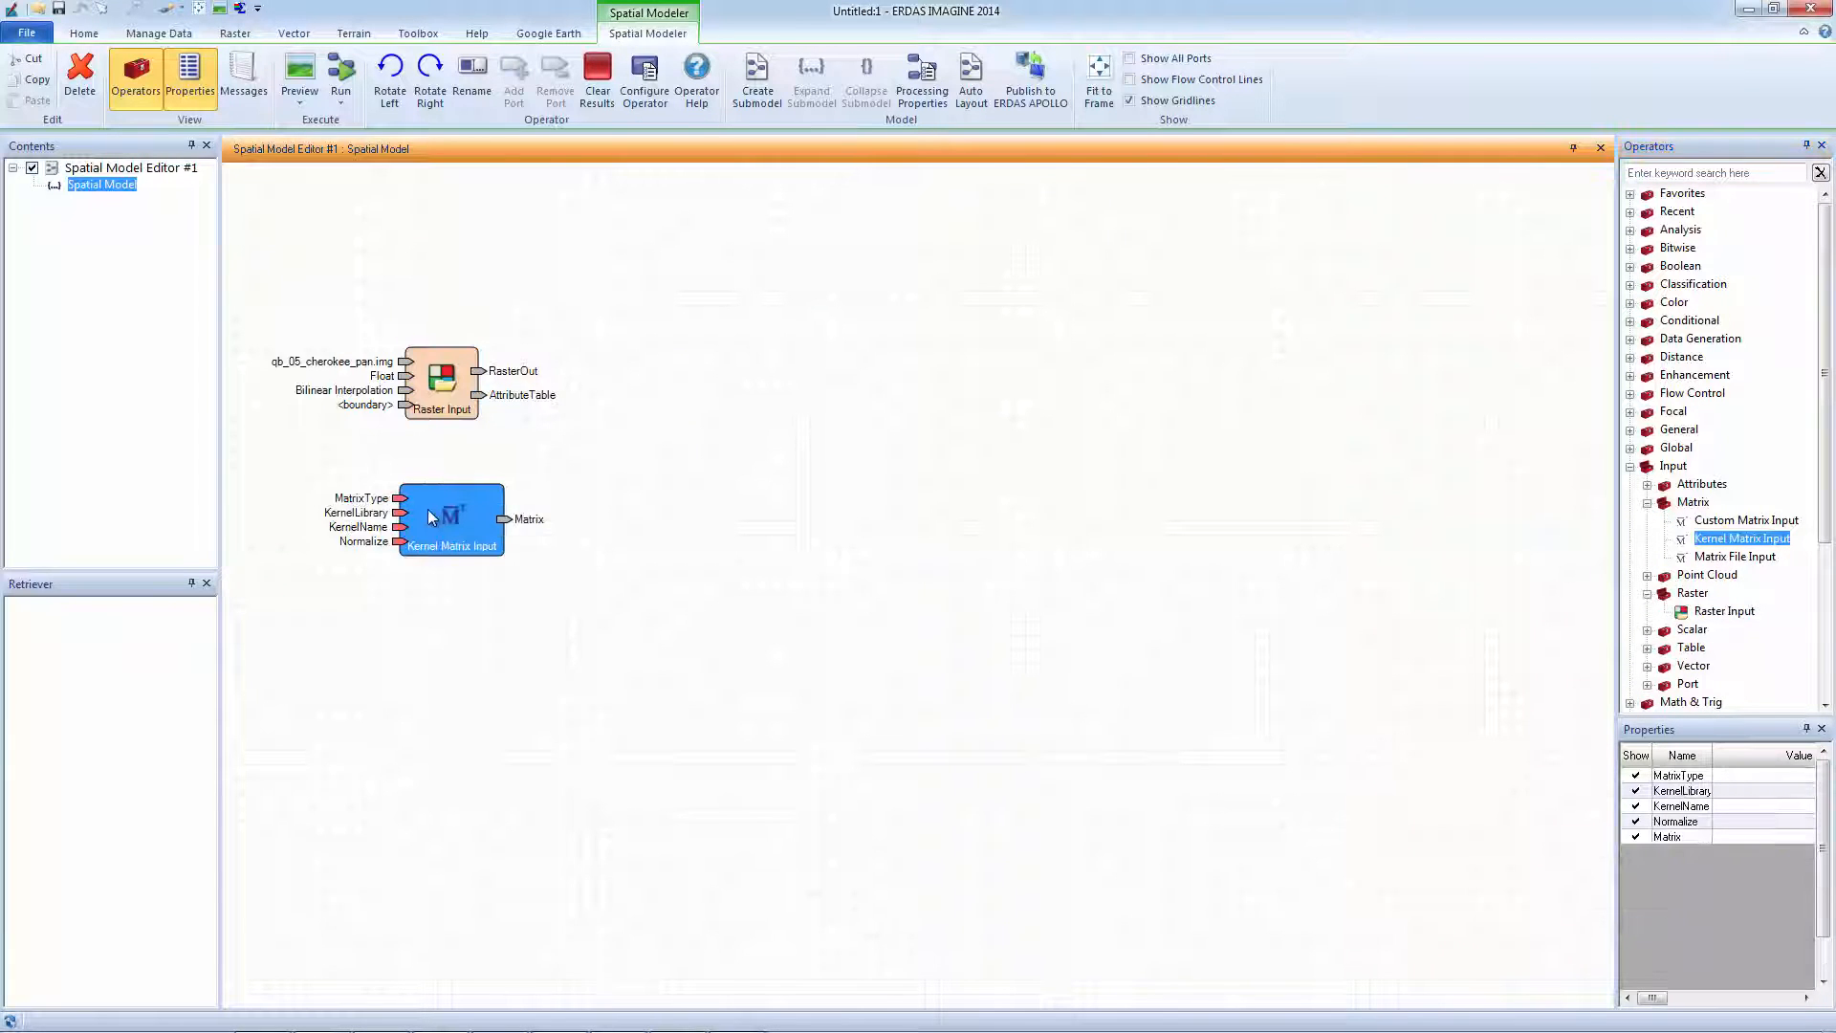
{"action": "double_click", "coordinate": [427, 509]}
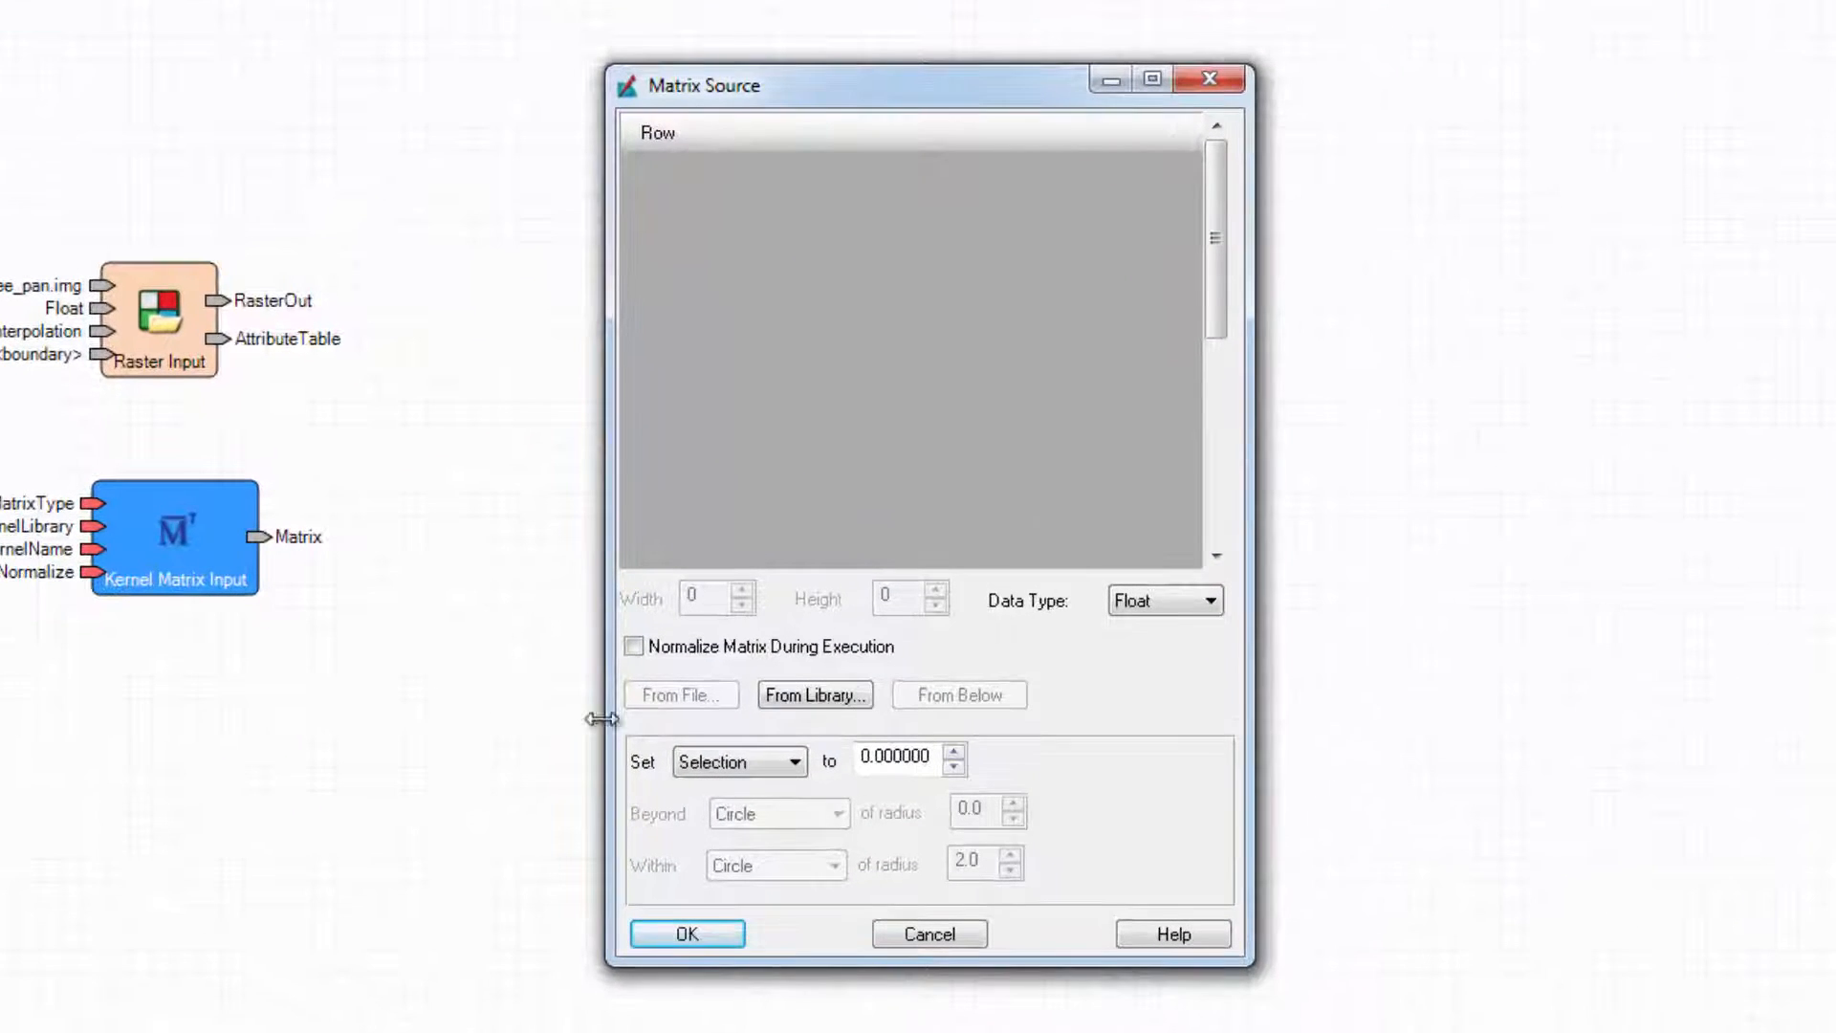
Fill its matrix with the 7x7 Low Pass kernel from the kernel library.
{"action": "left_click", "coordinate": [812, 699]}
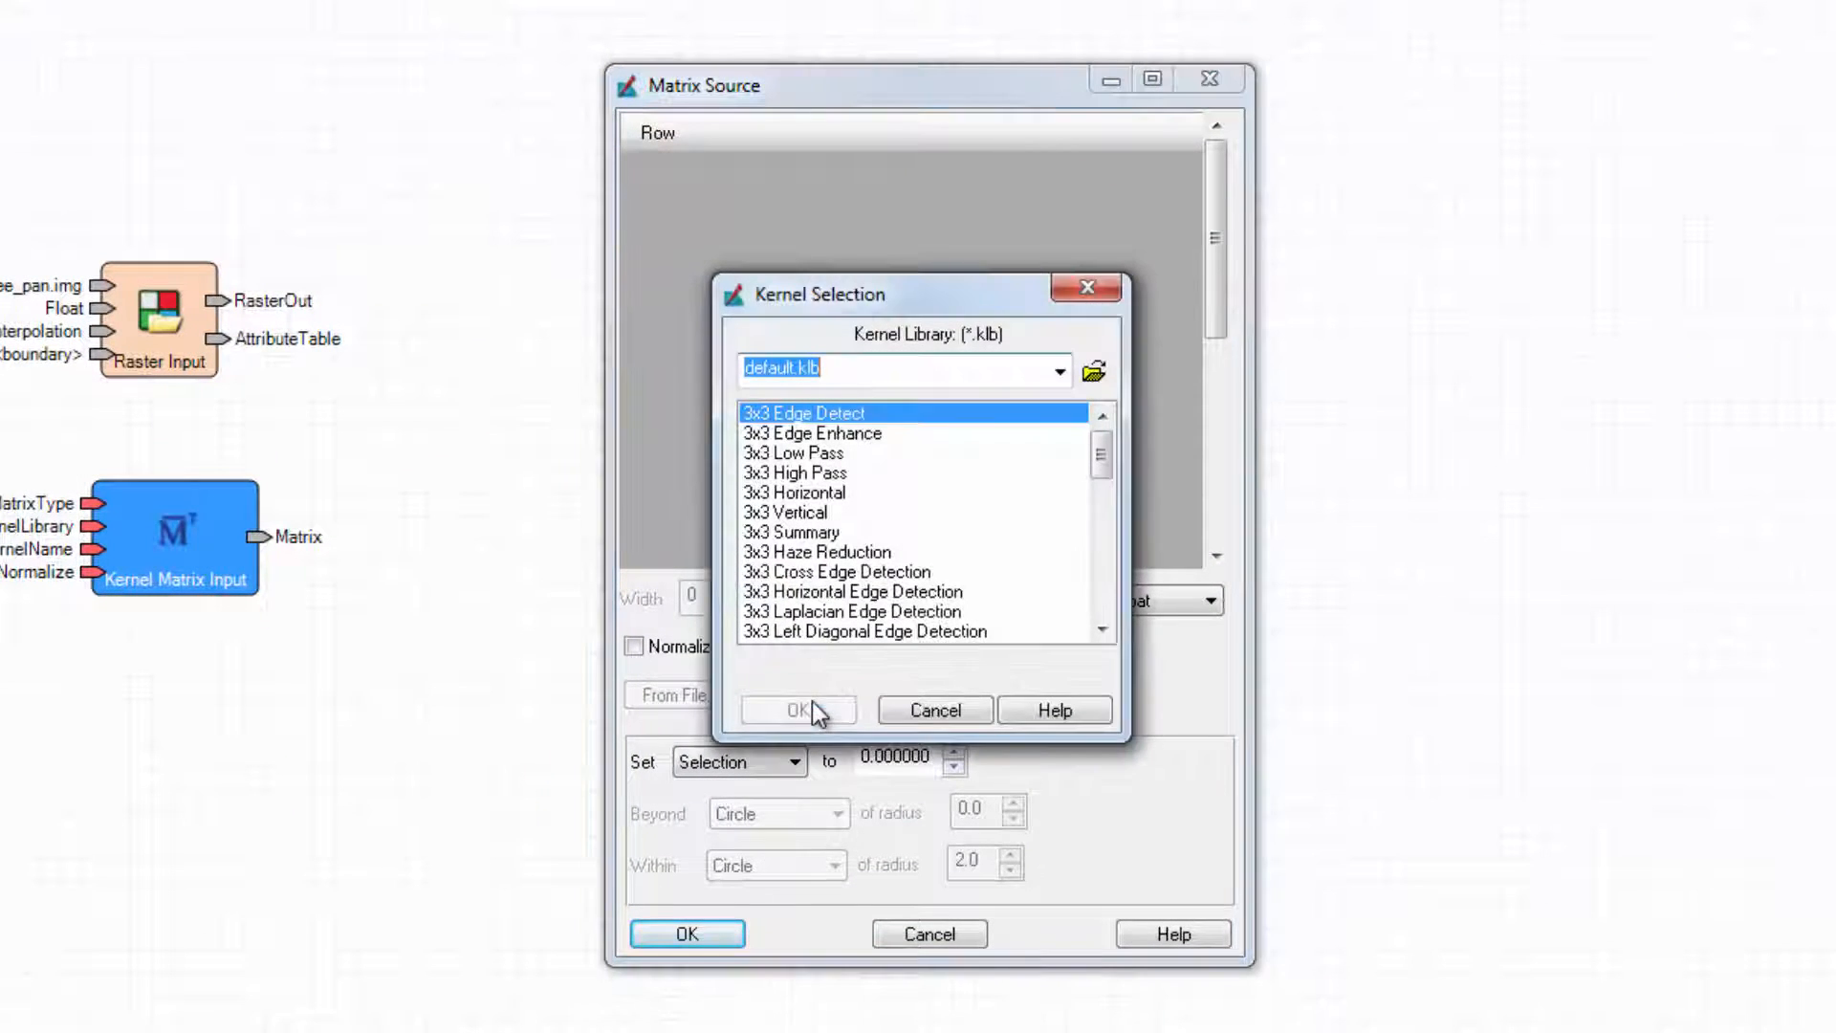
{"action": "left_click_drag", "start_coordinate": [1100, 457], "coordinate": [1109, 535]}
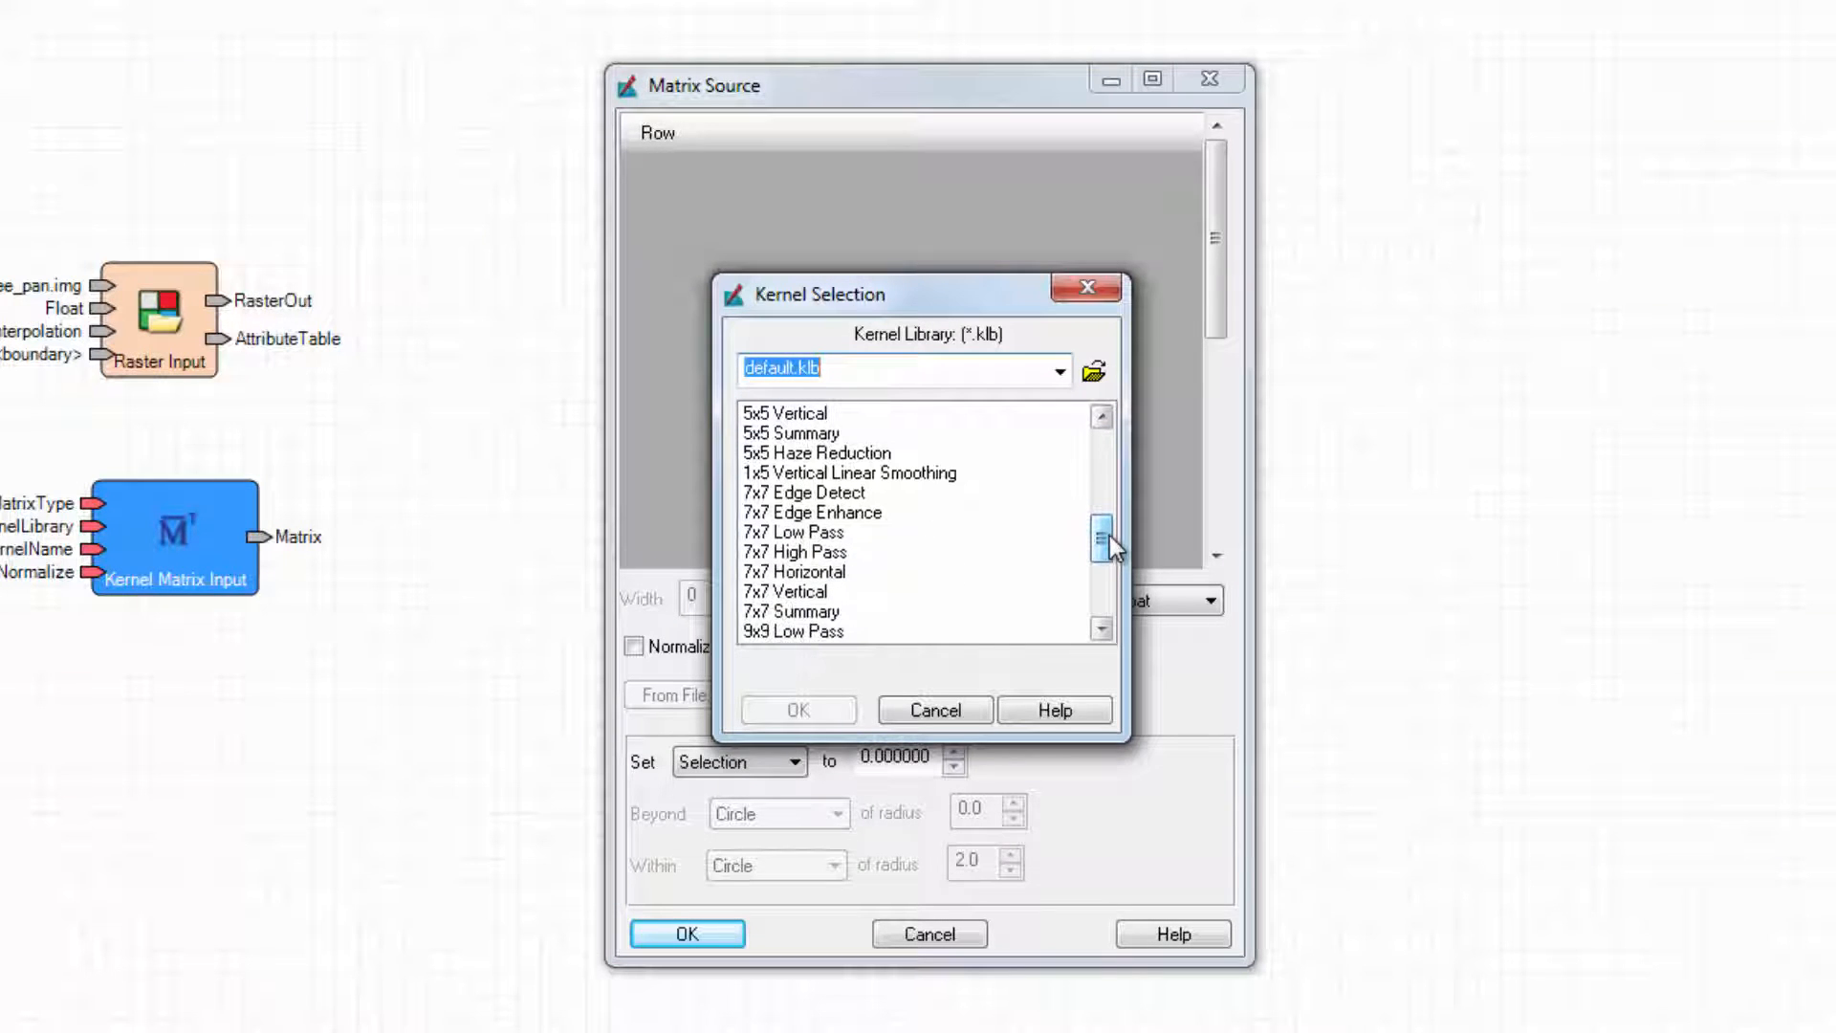
{"action": "left_click", "coordinate": [842, 534]}
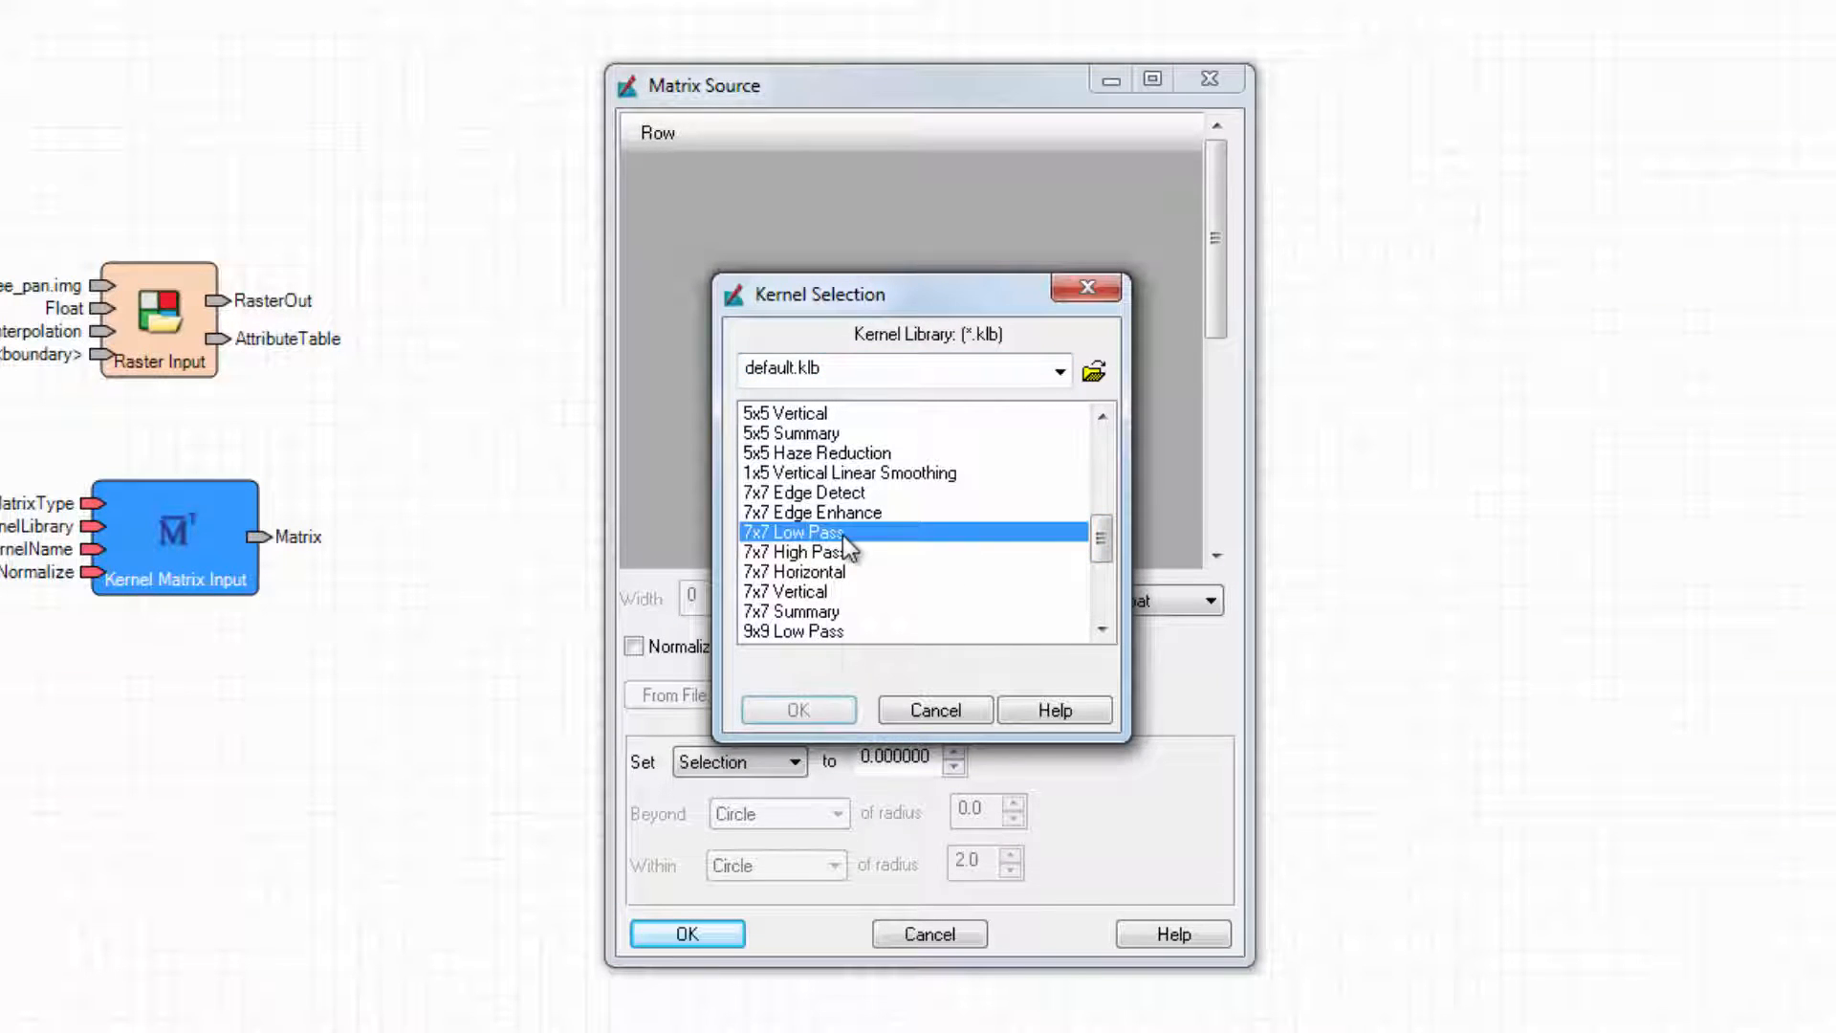
{"action": "left_click", "coordinate": [838, 709]}
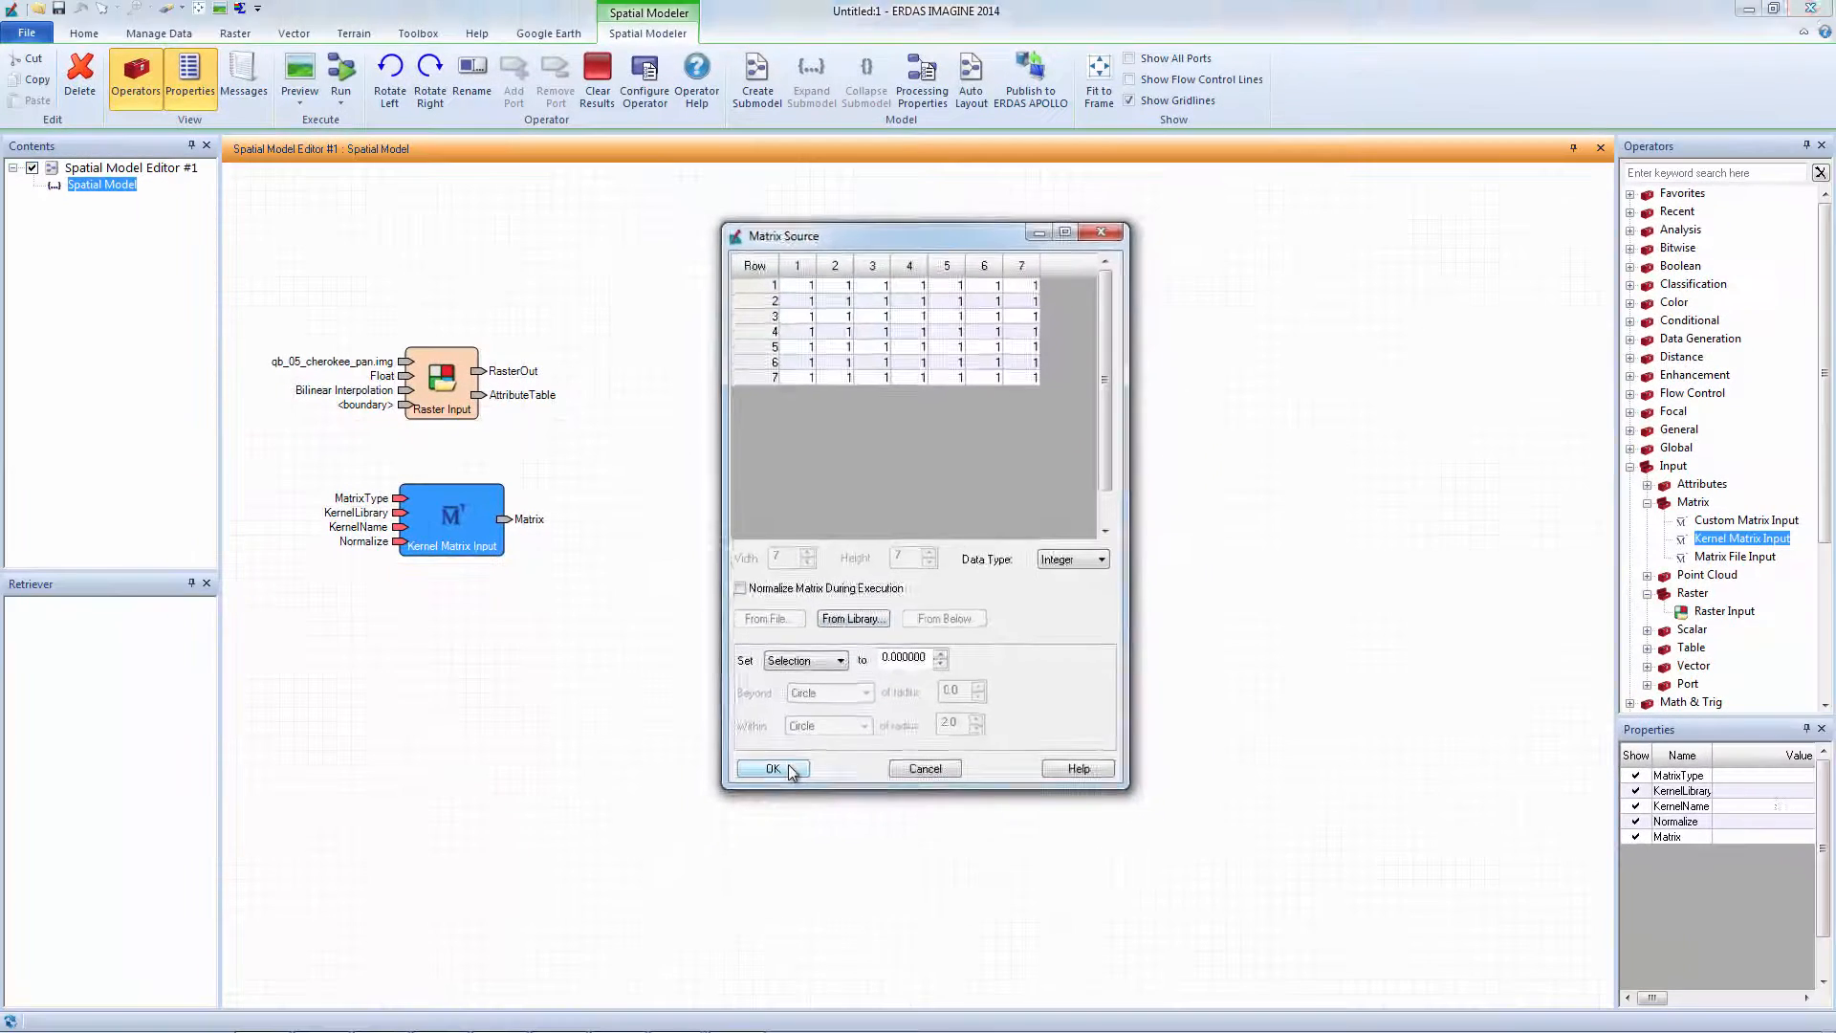
{"action": "left_click", "coordinate": [687, 934]}
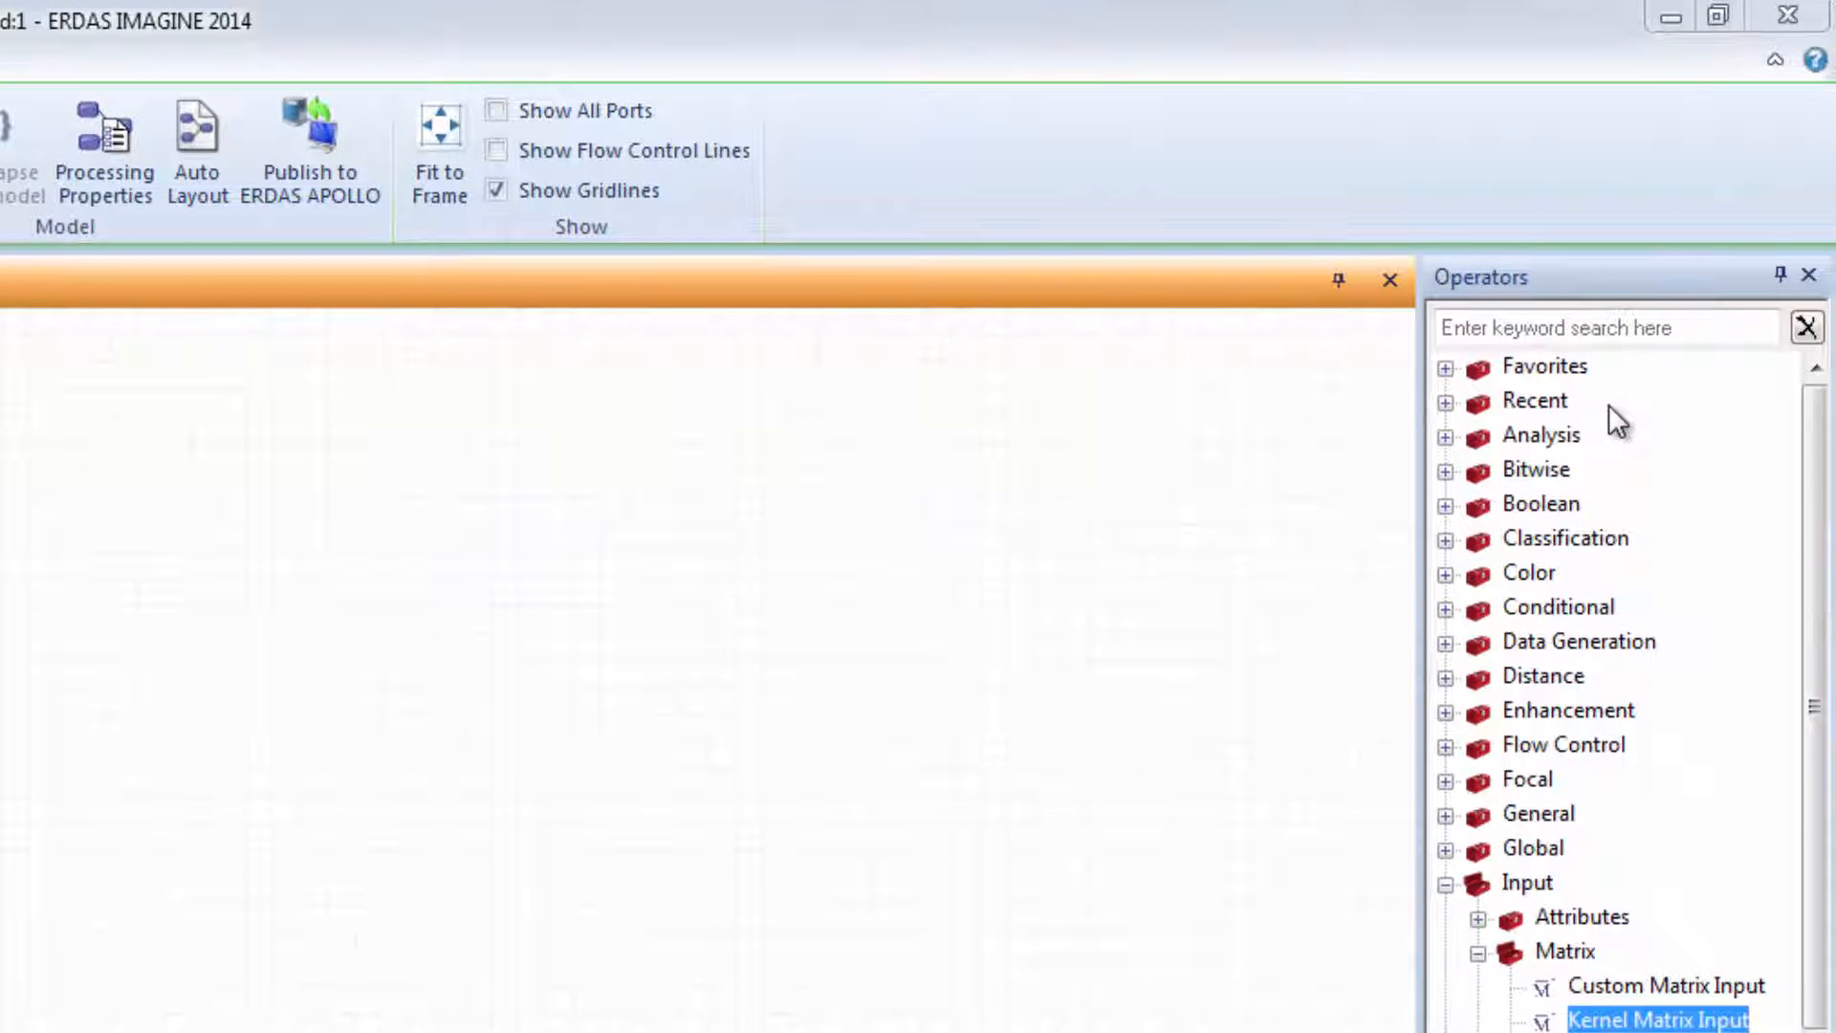
Find Convolve by searching operators for 'Con' and place it on the canvas.
{"action": "left_click", "coordinate": [1654, 330]}
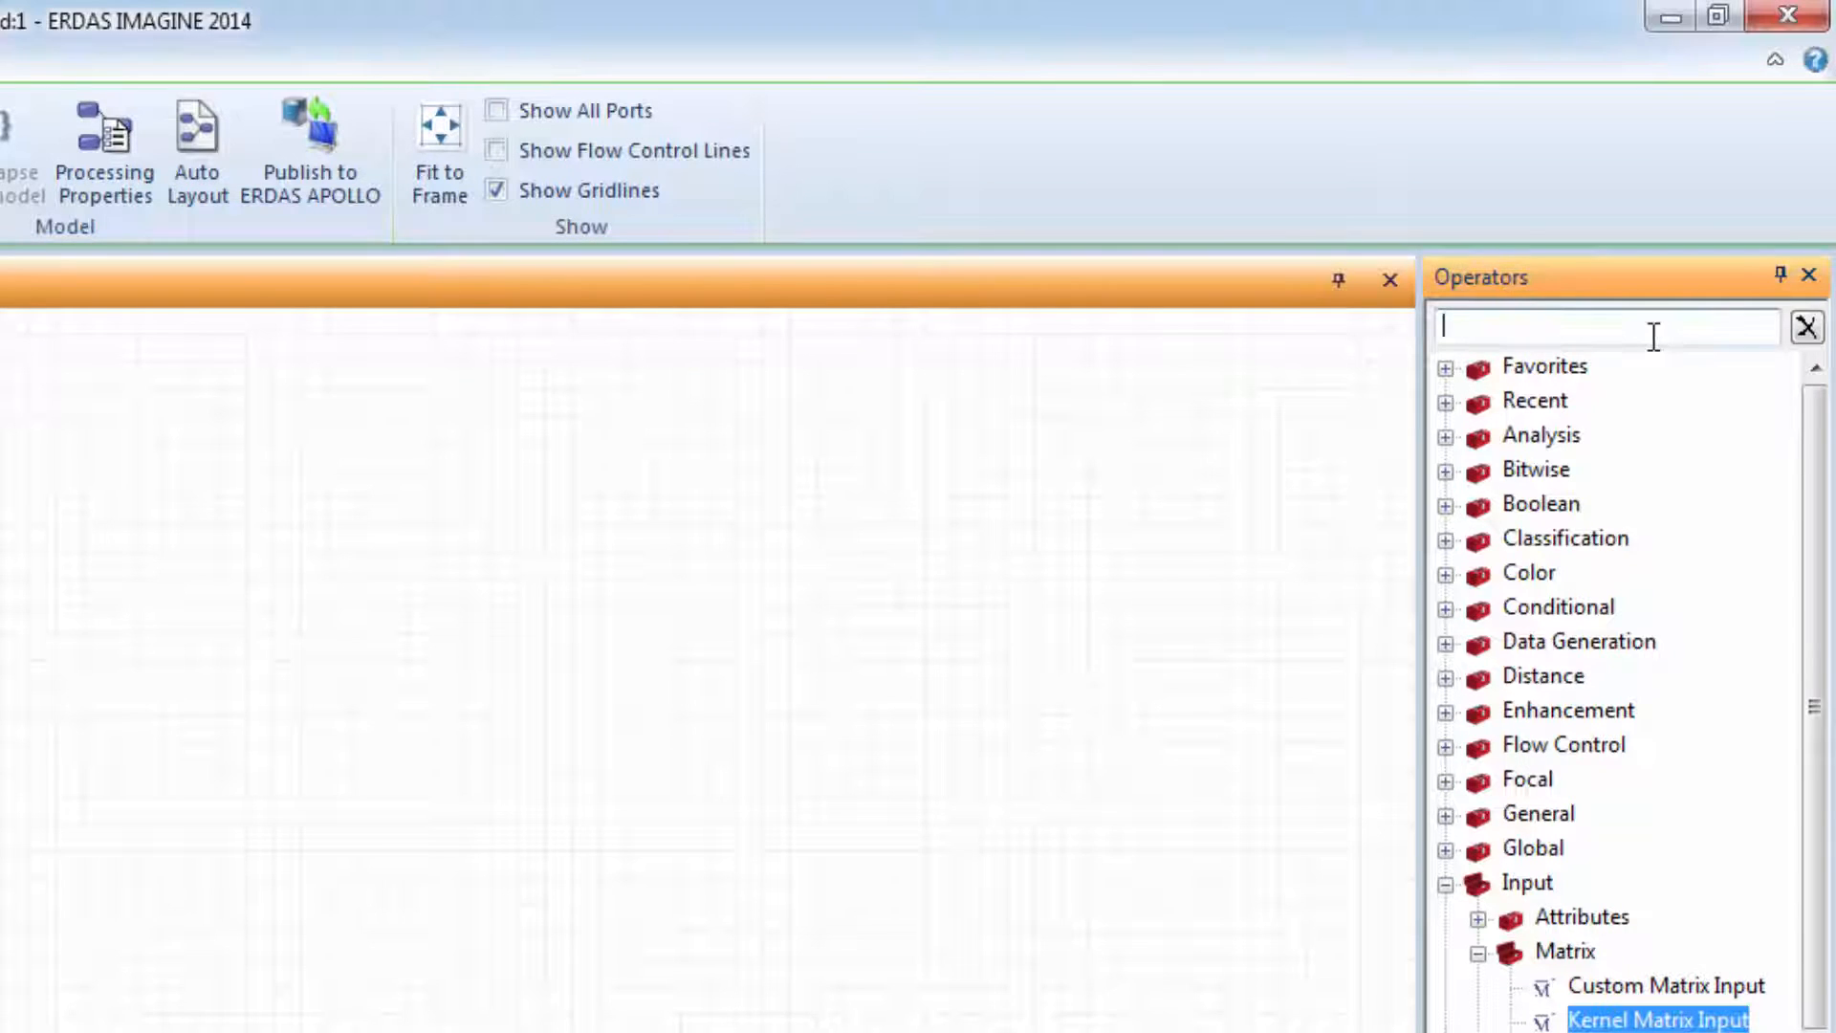
{"action": "type", "text": "Con"}
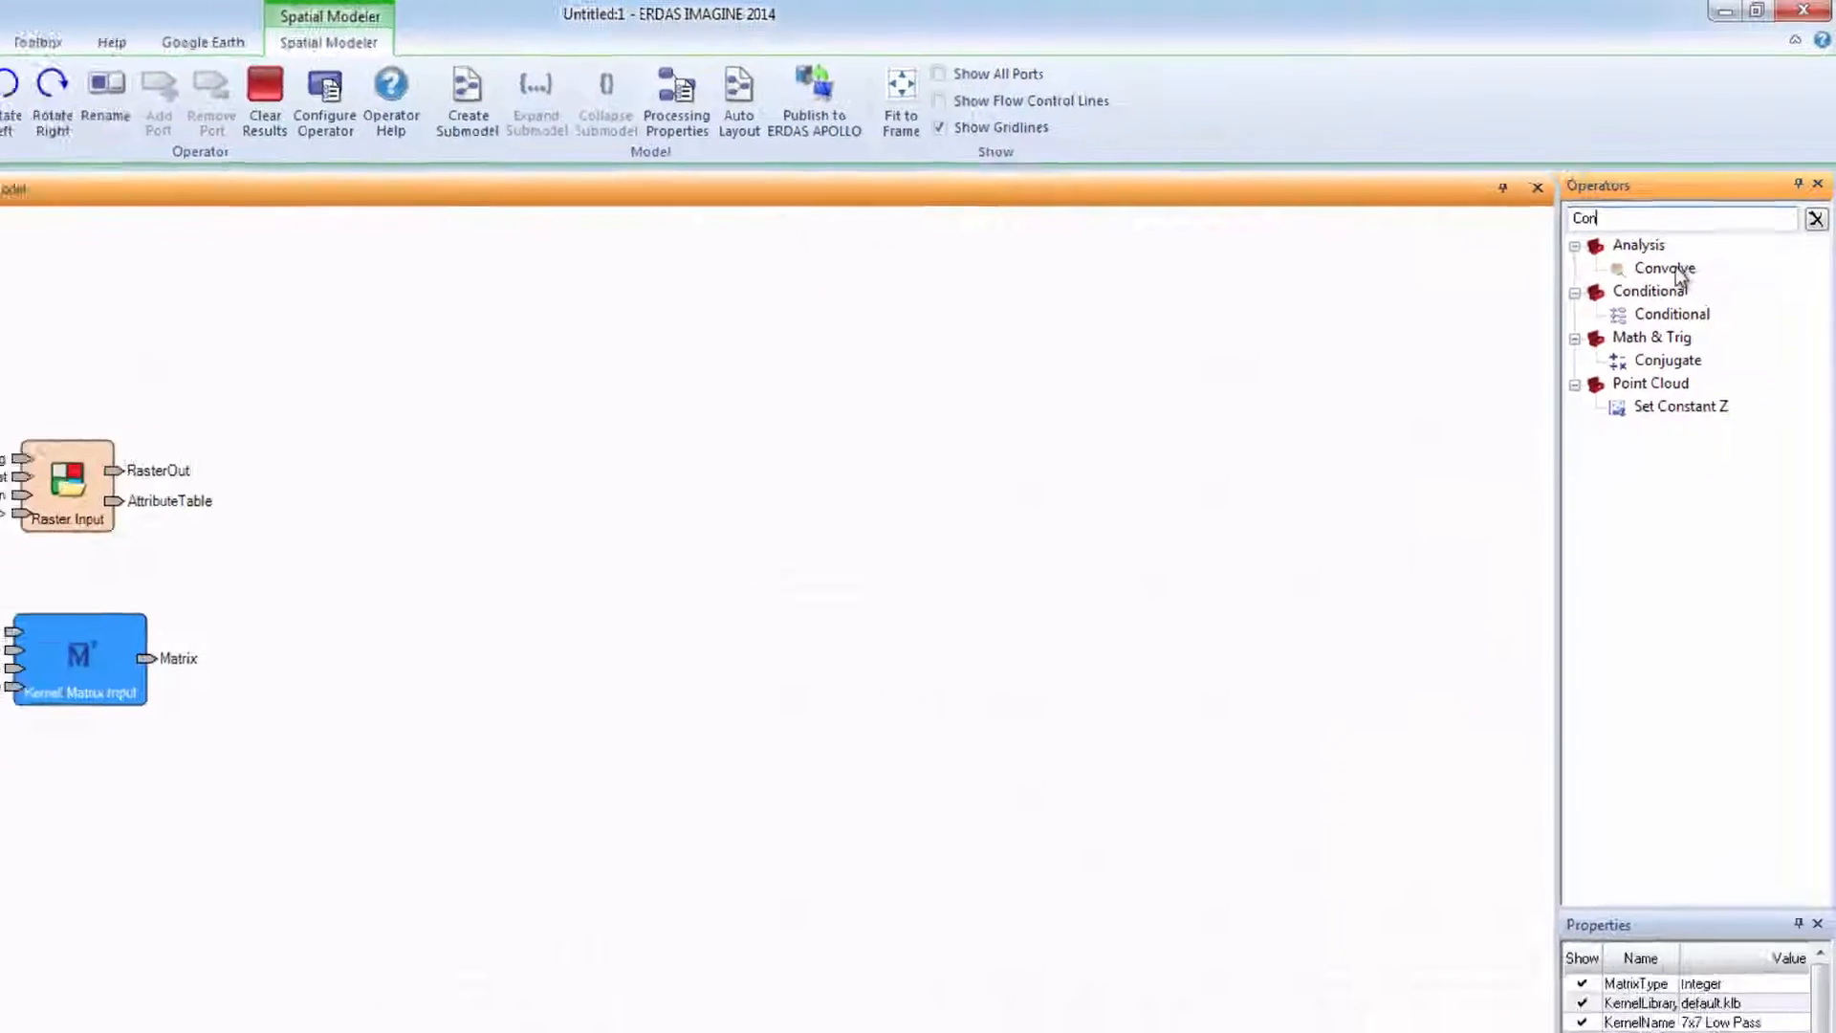
{"action": "left_click", "coordinate": [1595, 400]}
{"action": "left_click_drag", "start_coordinate": [1705, 206], "coordinate": [651, 450]}
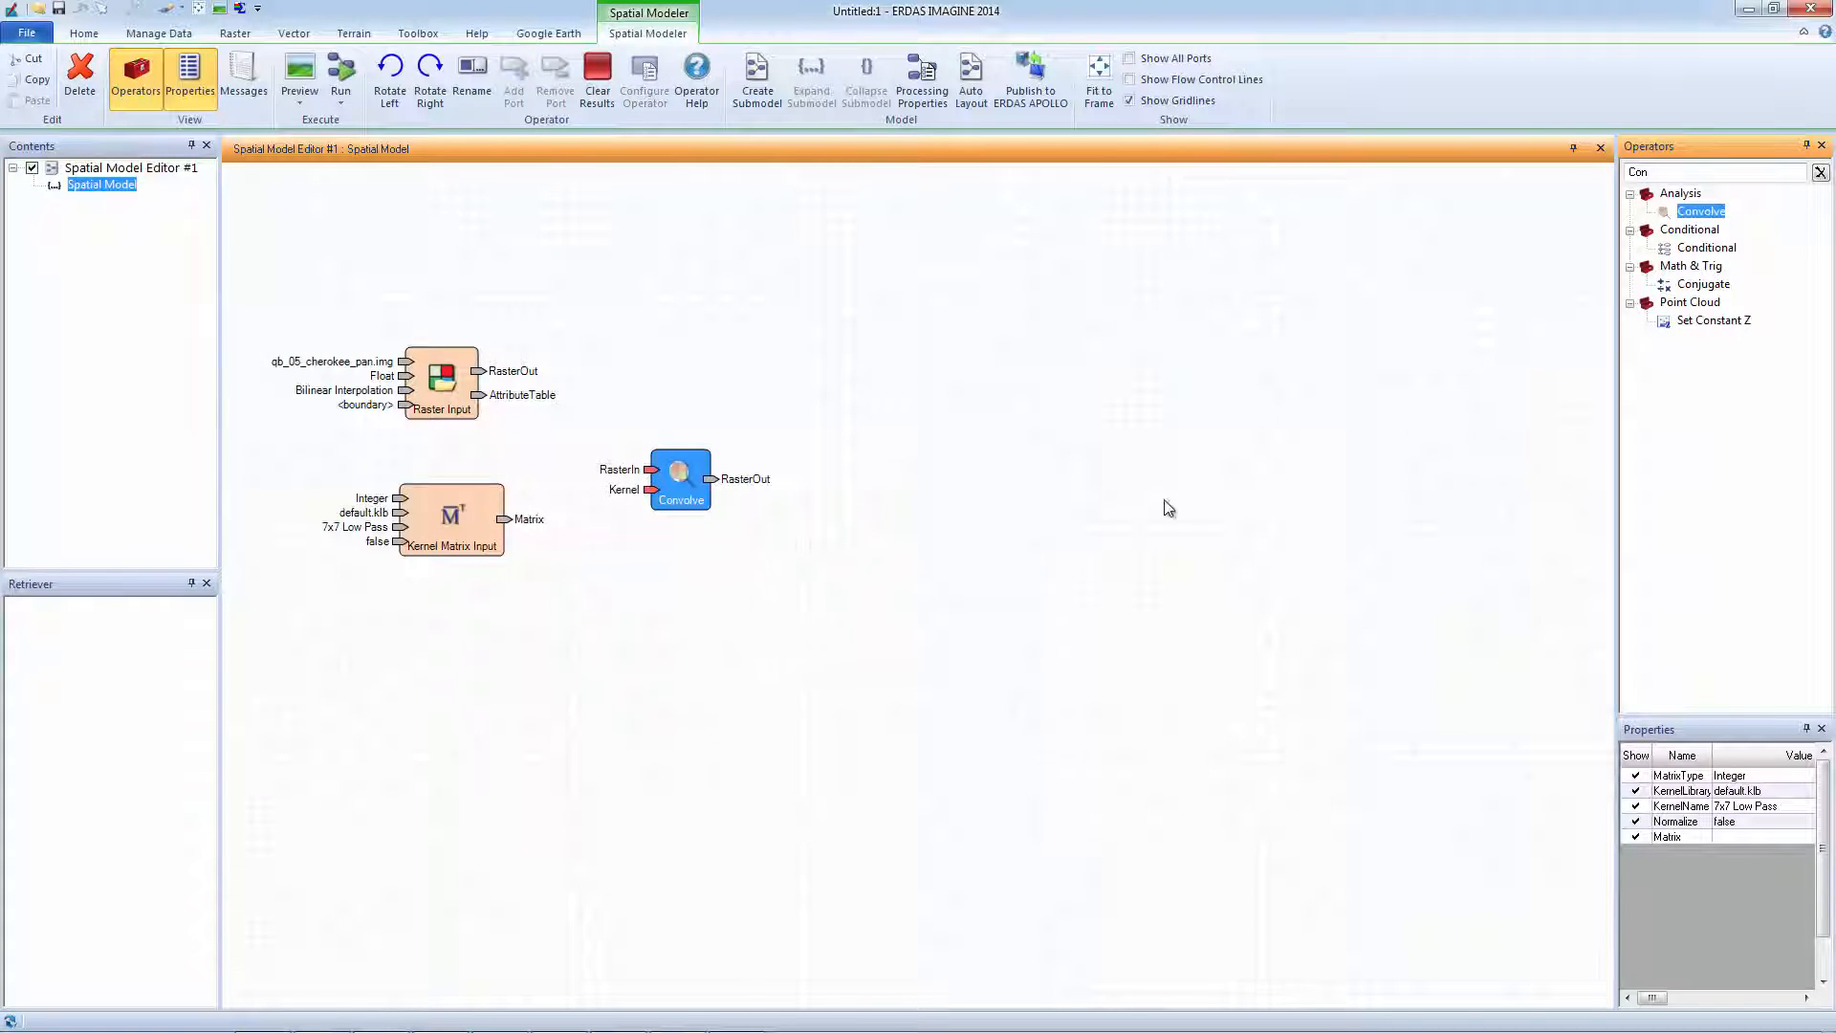
{"action": "left_click", "coordinate": [1819, 174]}
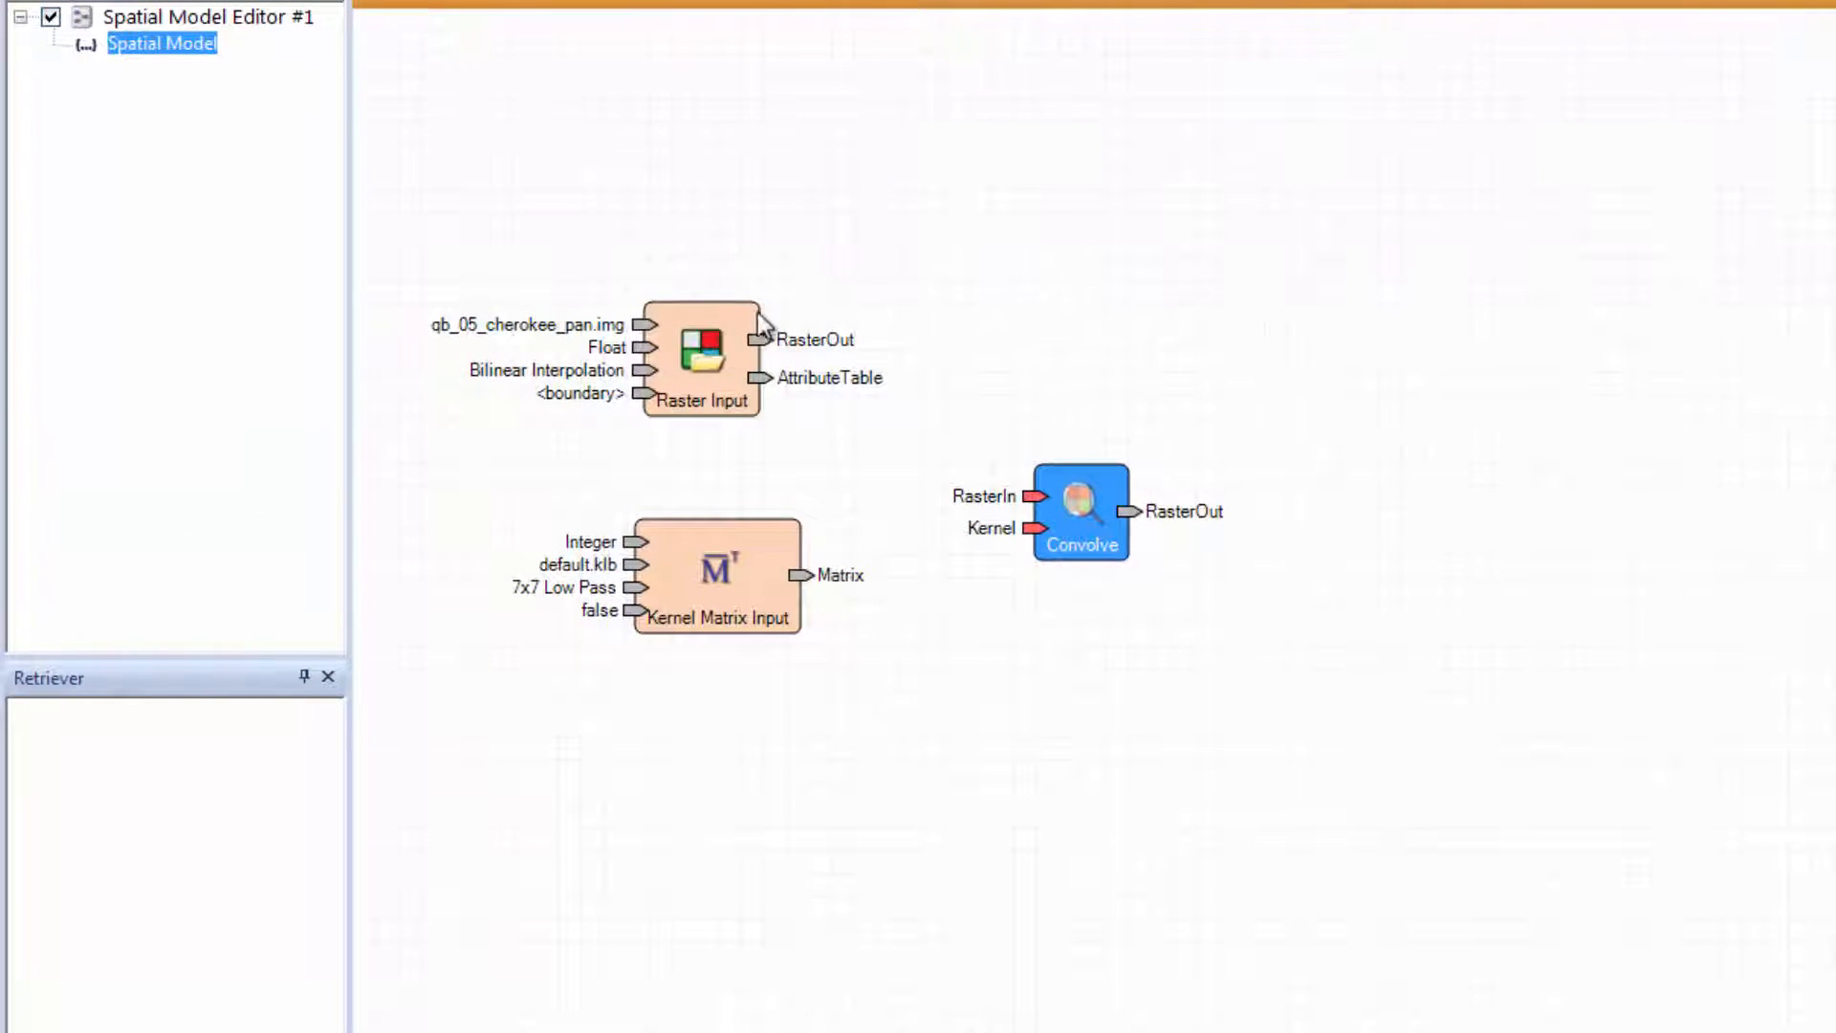
Wire the pan raster to Convolve's RasterIn and the kernel matrix to its Kernel input.
{"action": "left_click", "coordinate": [752, 341]}
{"action": "left_click_drag", "start_coordinate": [757, 348], "coordinate": [1041, 506]}
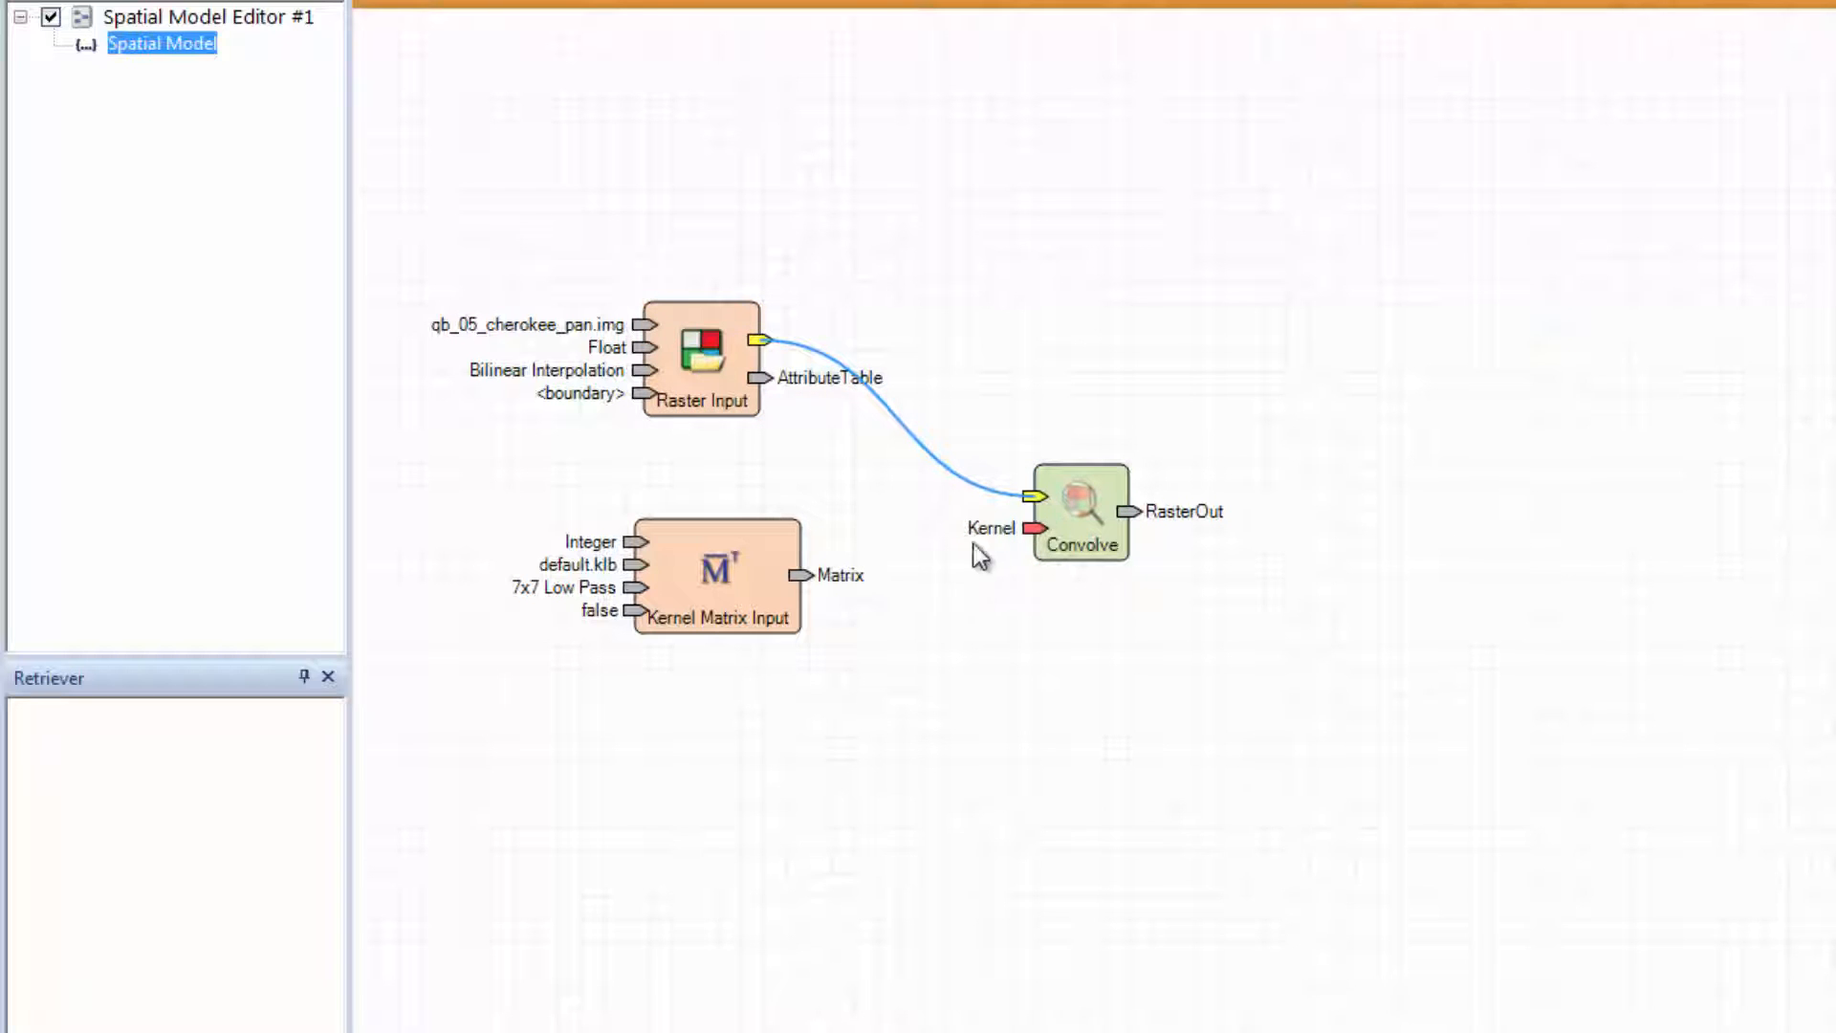
{"action": "left_click_drag", "start_coordinate": [800, 573], "coordinate": [1033, 530]}
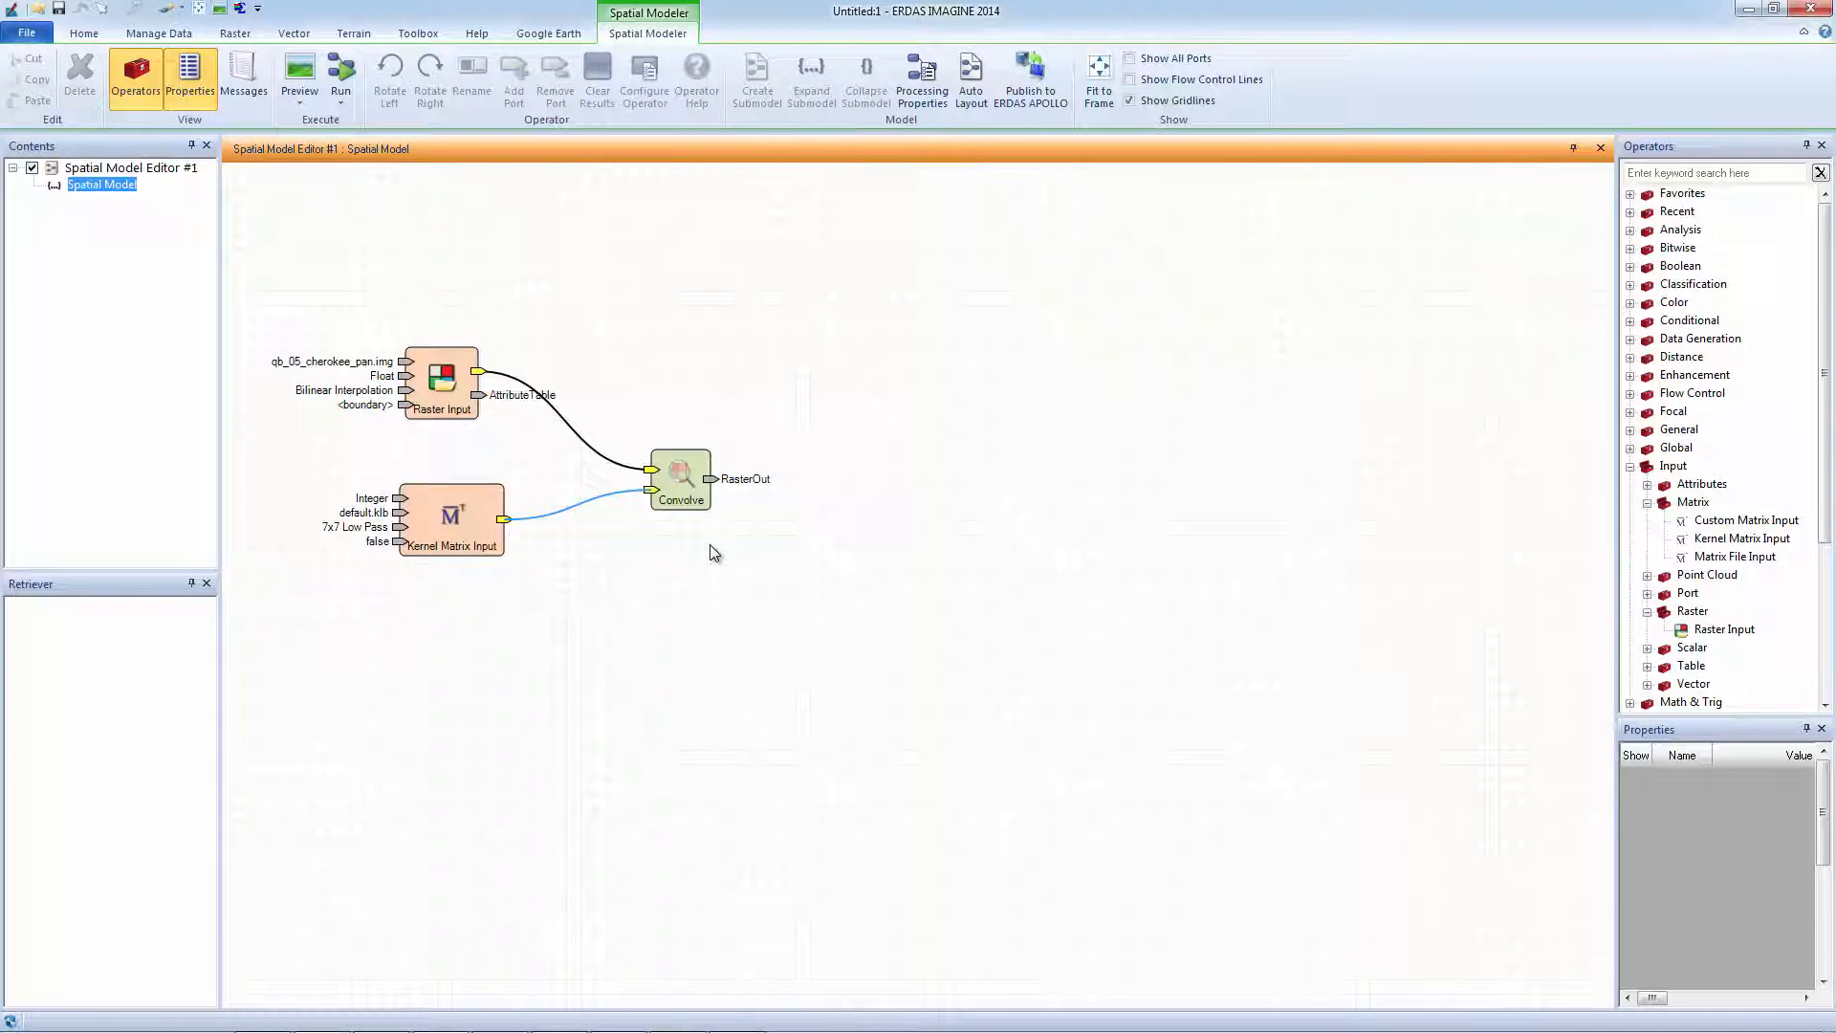
{"action": "left_click_drag", "start_coordinate": [1822, 498], "coordinate": [1821, 598]}
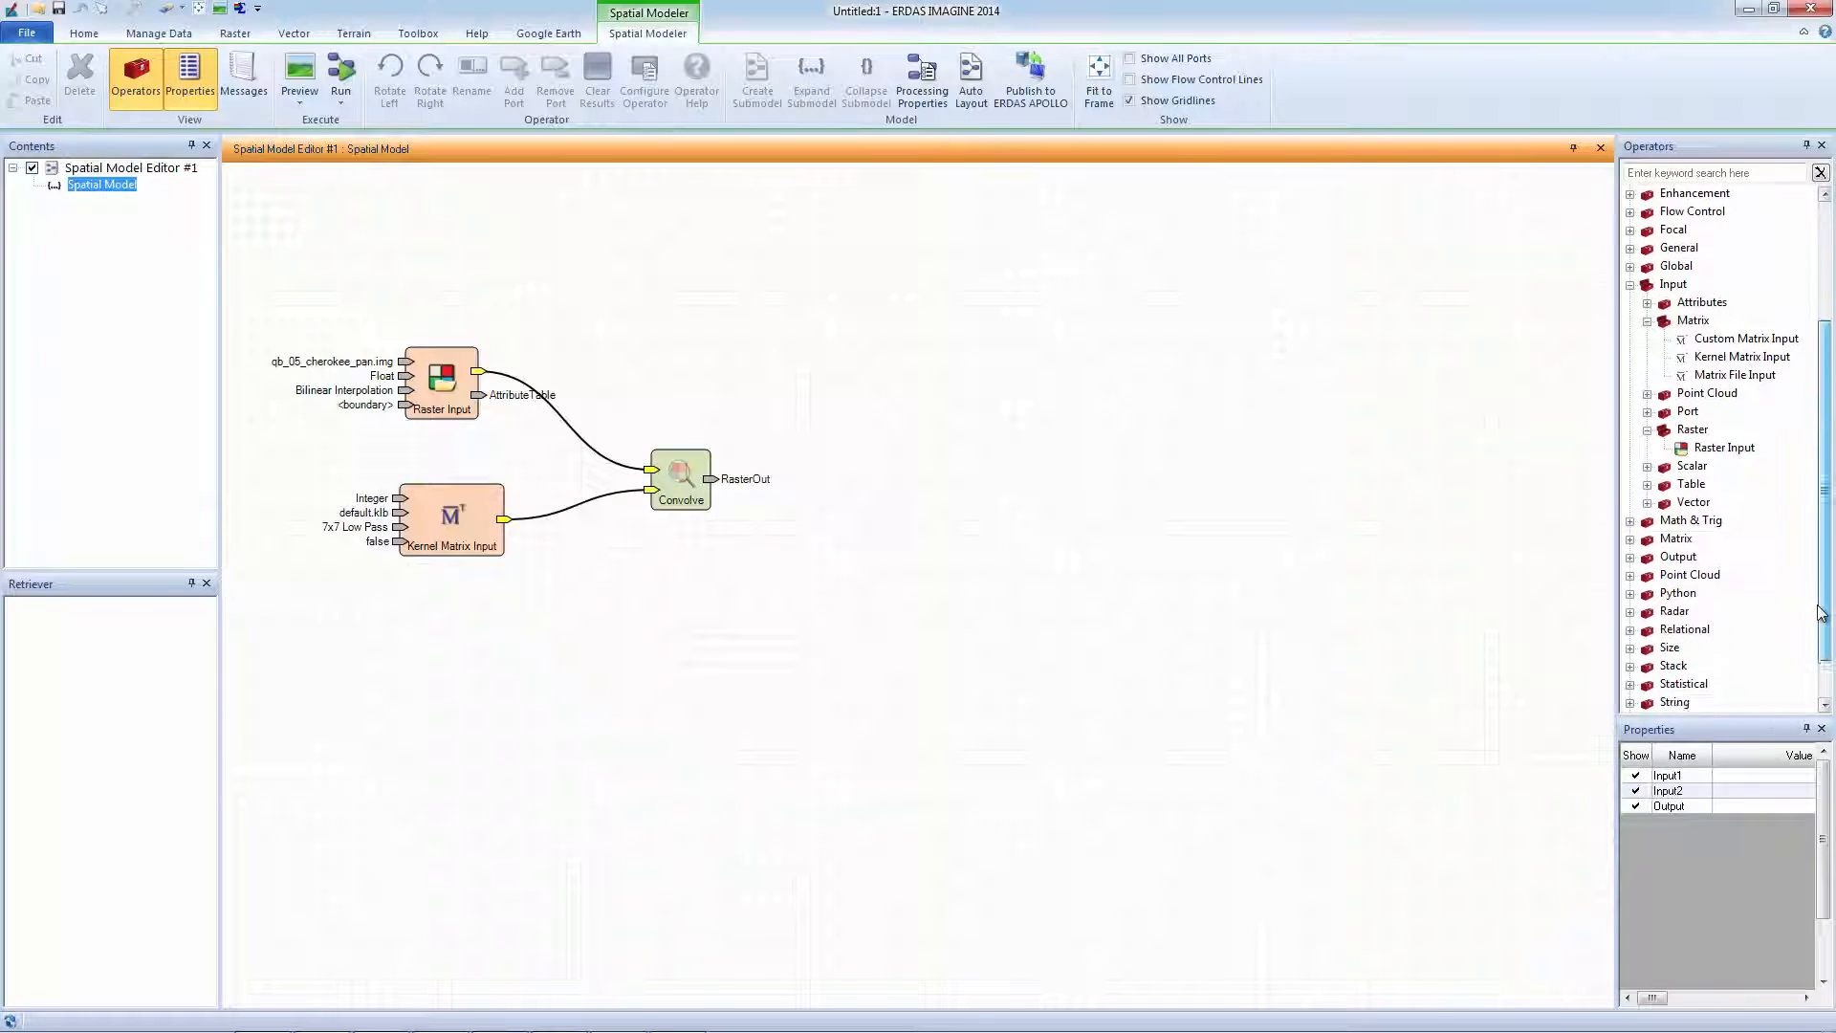
{"action": "scroll", "coordinate": [1821, 598], "scroll_direction": "down", "scroll_amount": 2}
{"action": "left_click", "coordinate": [1631, 466]}
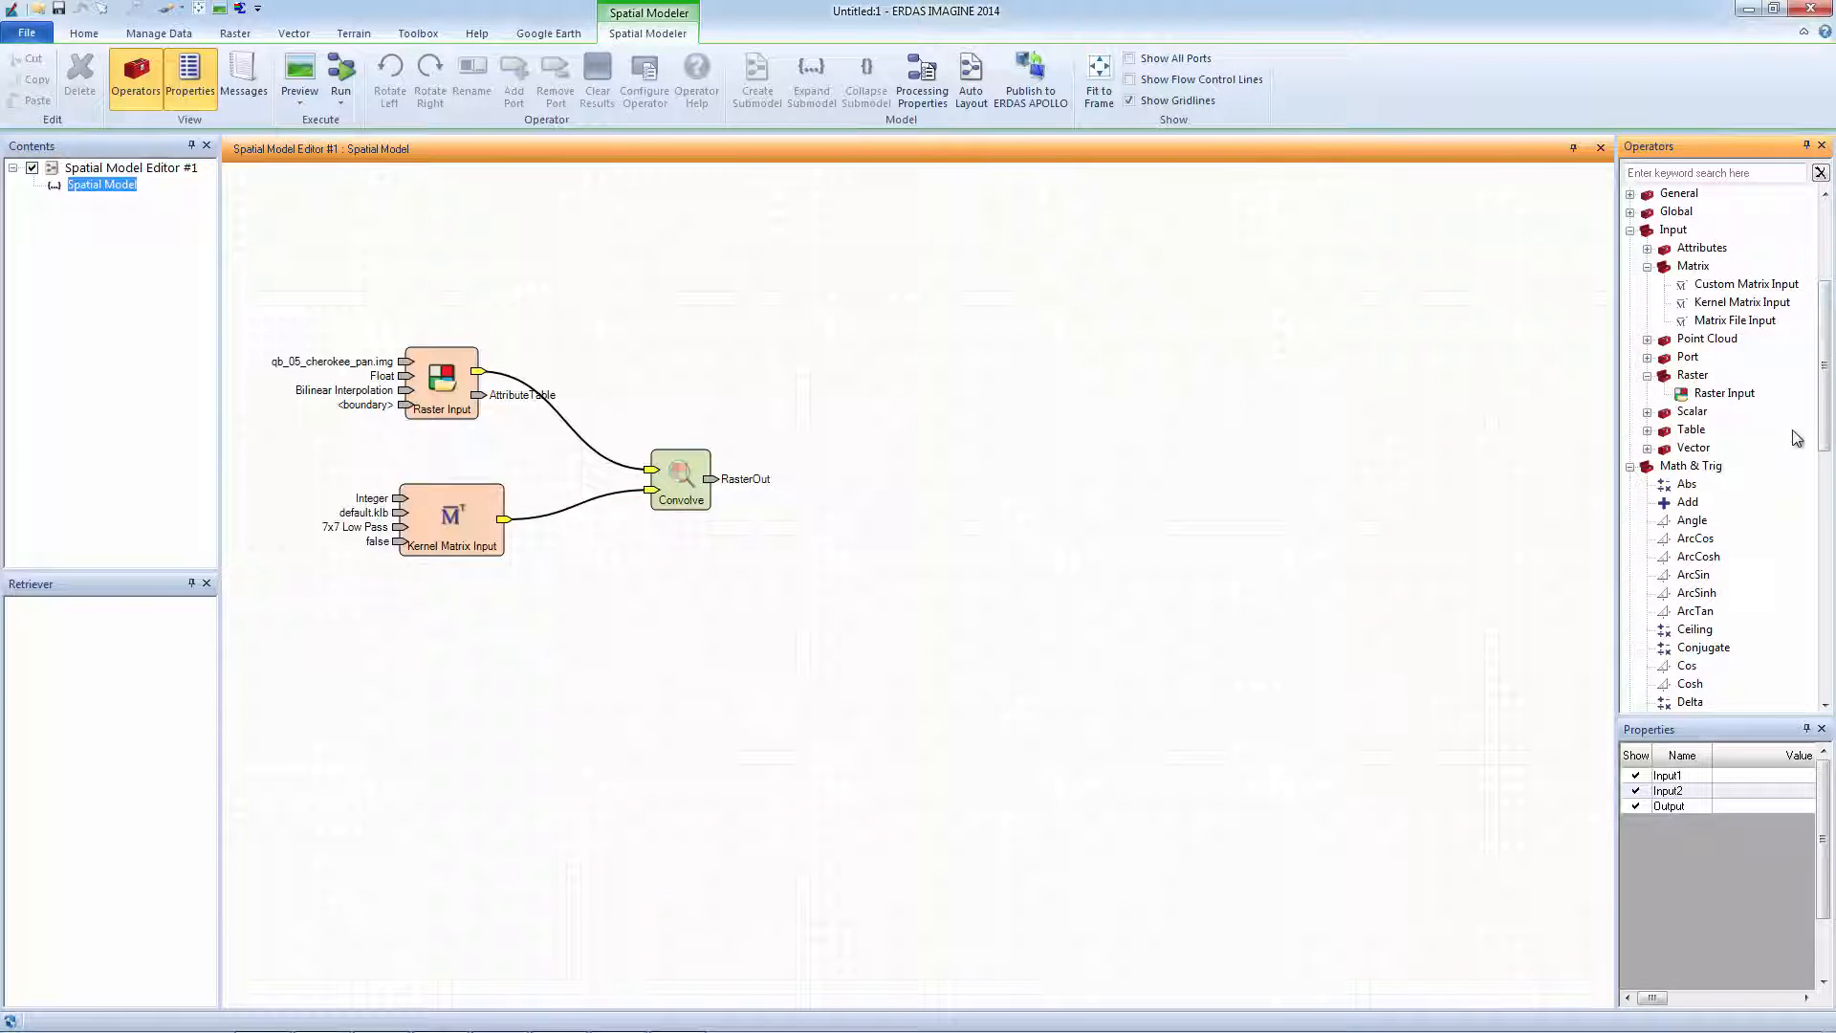
{"action": "scroll", "coordinate": [1787, 442], "scroll_direction": "down", "scroll_amount": 5}
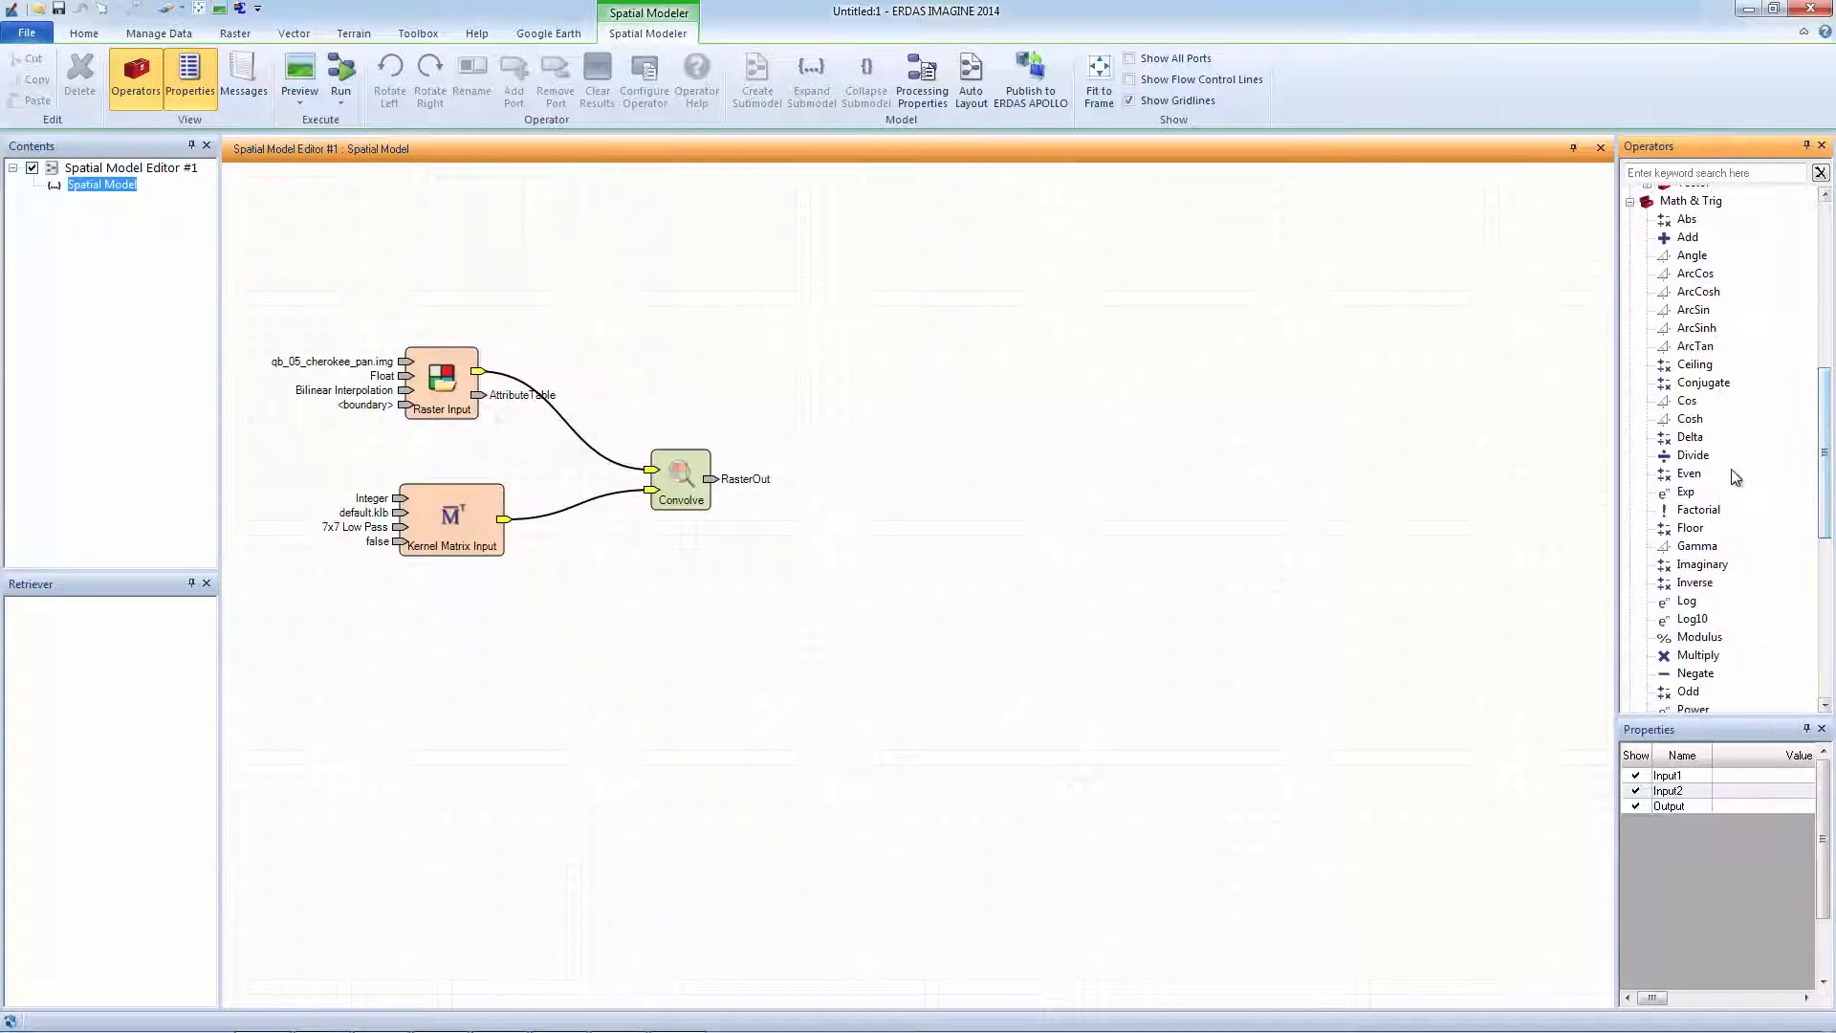
Add a Divide node taking pan raster over Convolve result, and place a second Raster Input.
{"action": "left_click_drag", "start_coordinate": [1693, 455], "coordinate": [844, 400]}
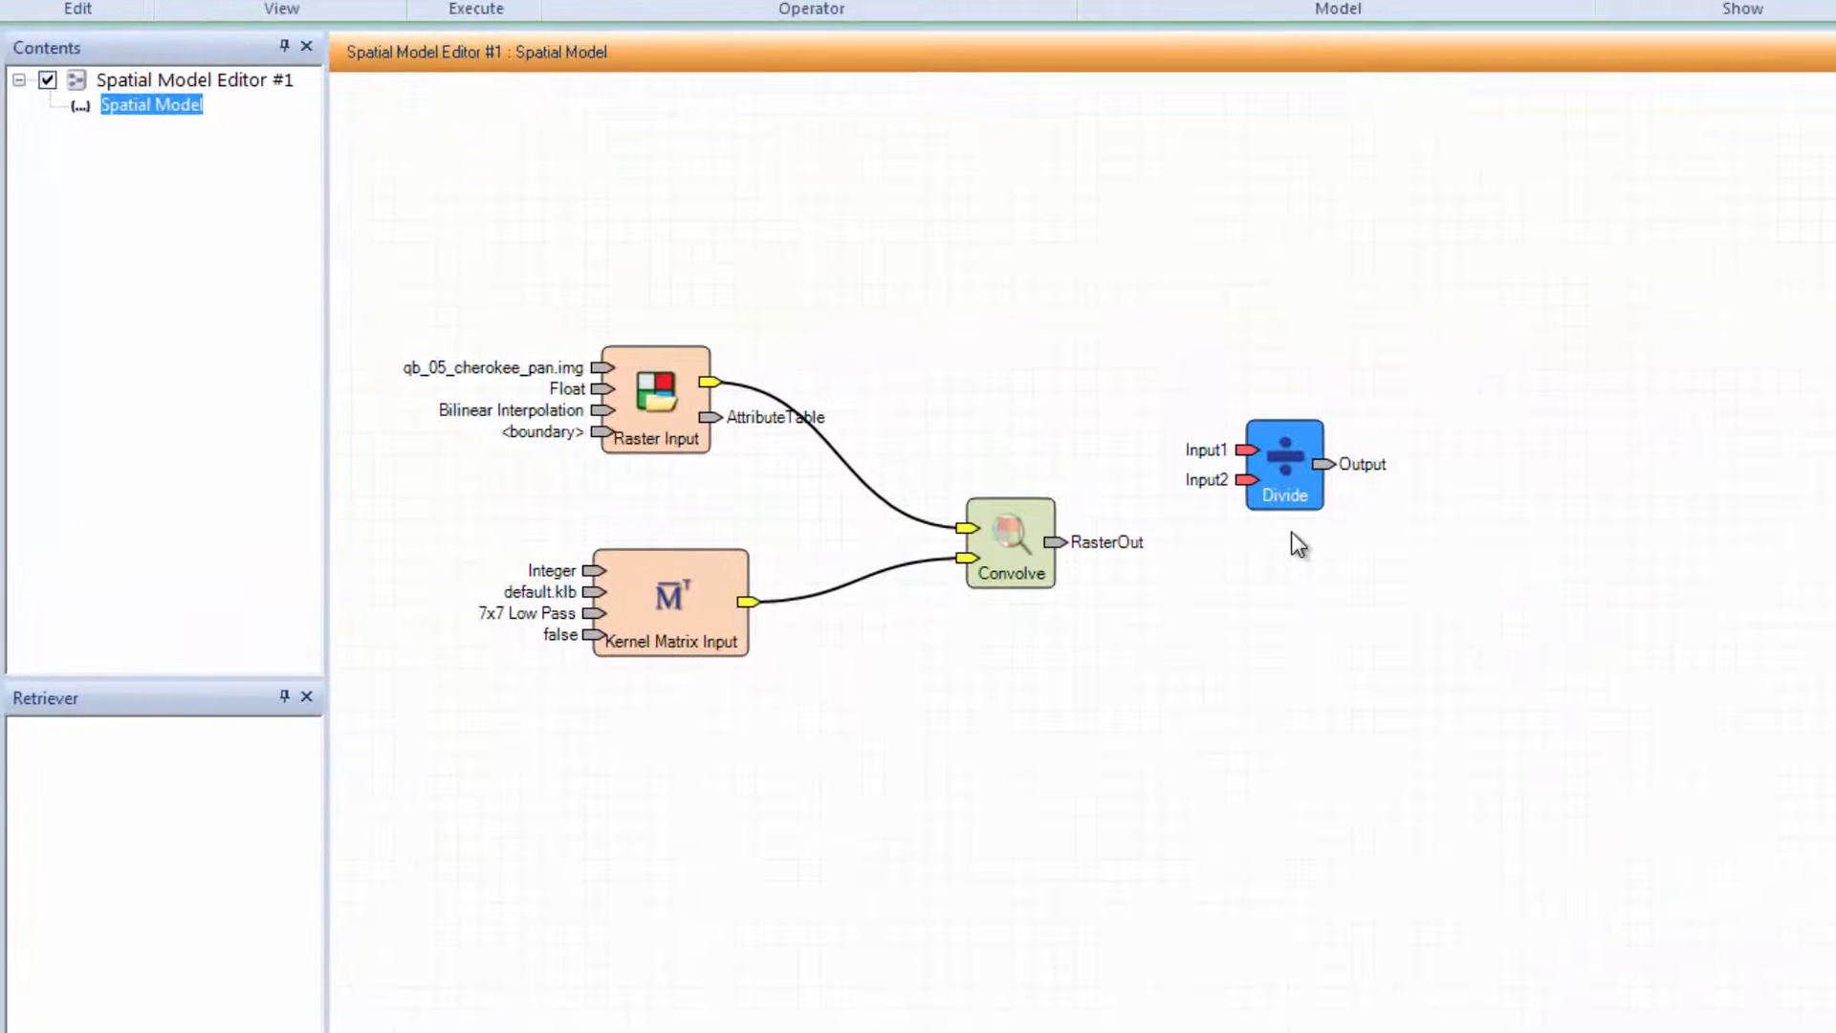
{"action": "left_click_drag", "start_coordinate": [708, 380], "coordinate": [1247, 445]}
{"action": "left_click_drag", "start_coordinate": [1056, 541], "coordinate": [1253, 484]}
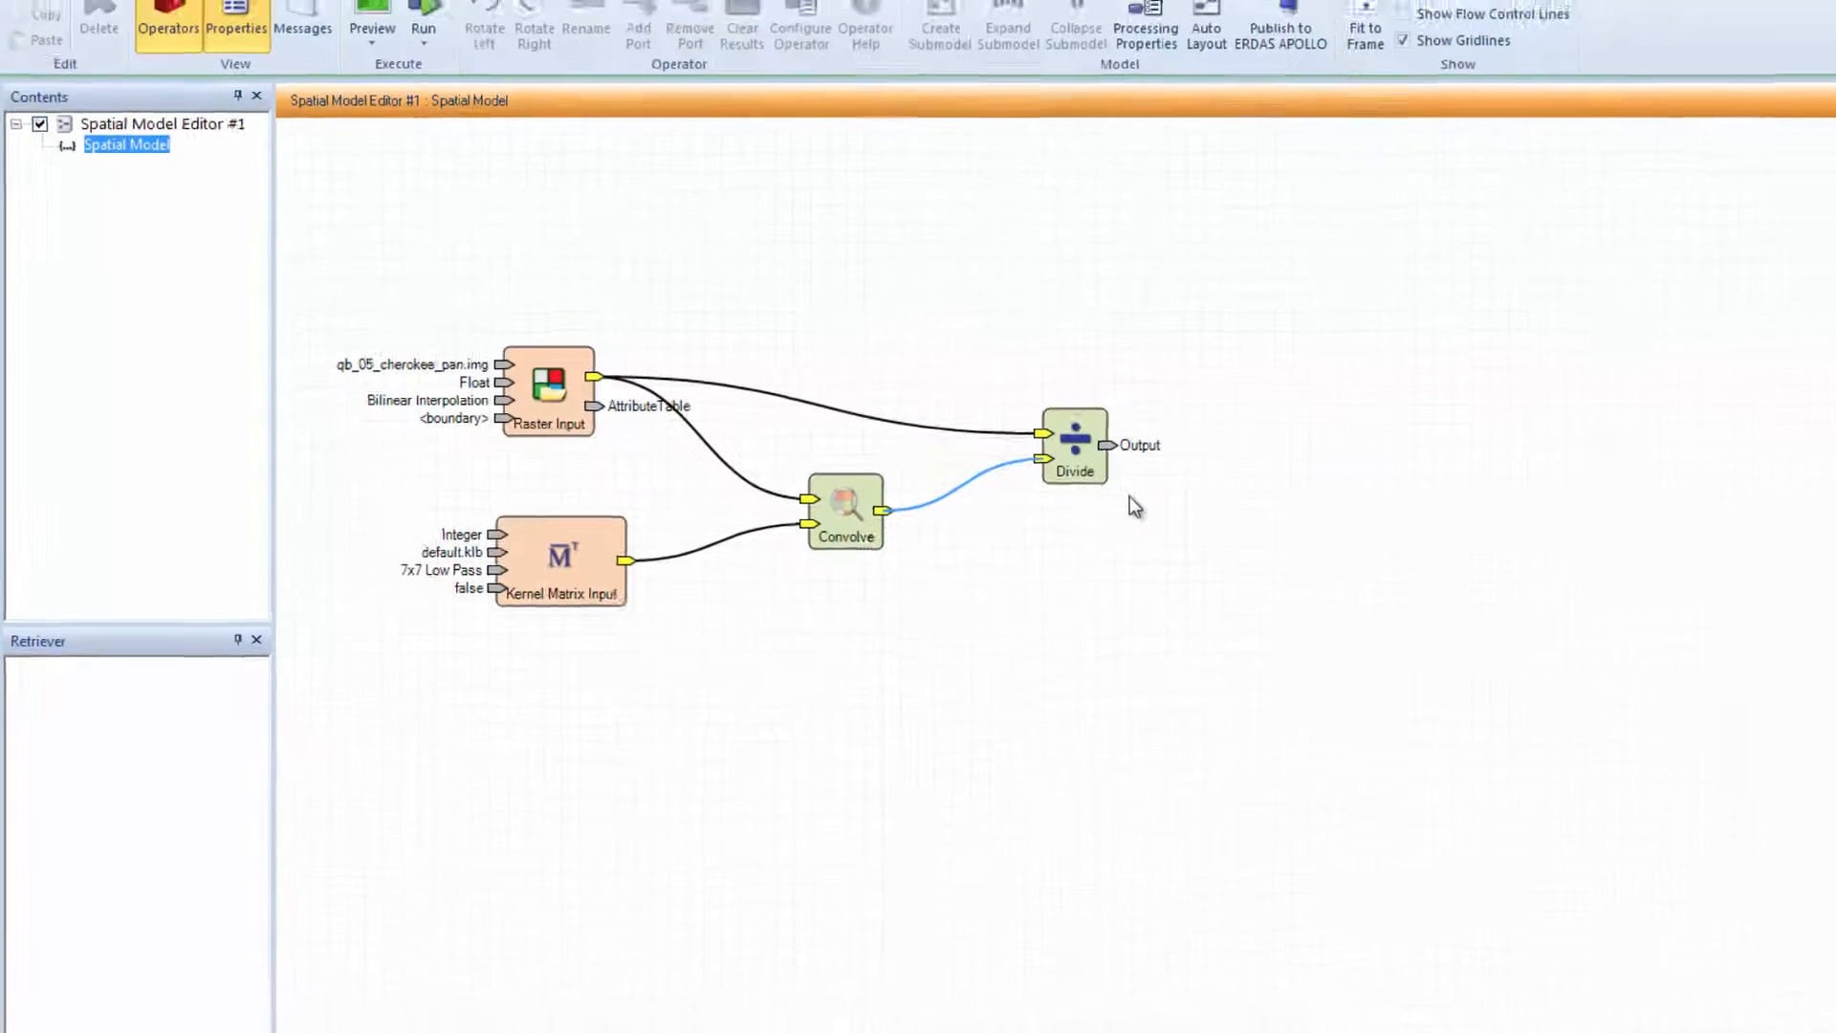
{"action": "left_click_drag", "start_coordinate": [1825, 519], "coordinate": [1825, 350]}
{"action": "left_click_drag", "start_coordinate": [1741, 626], "coordinate": [406, 613]}
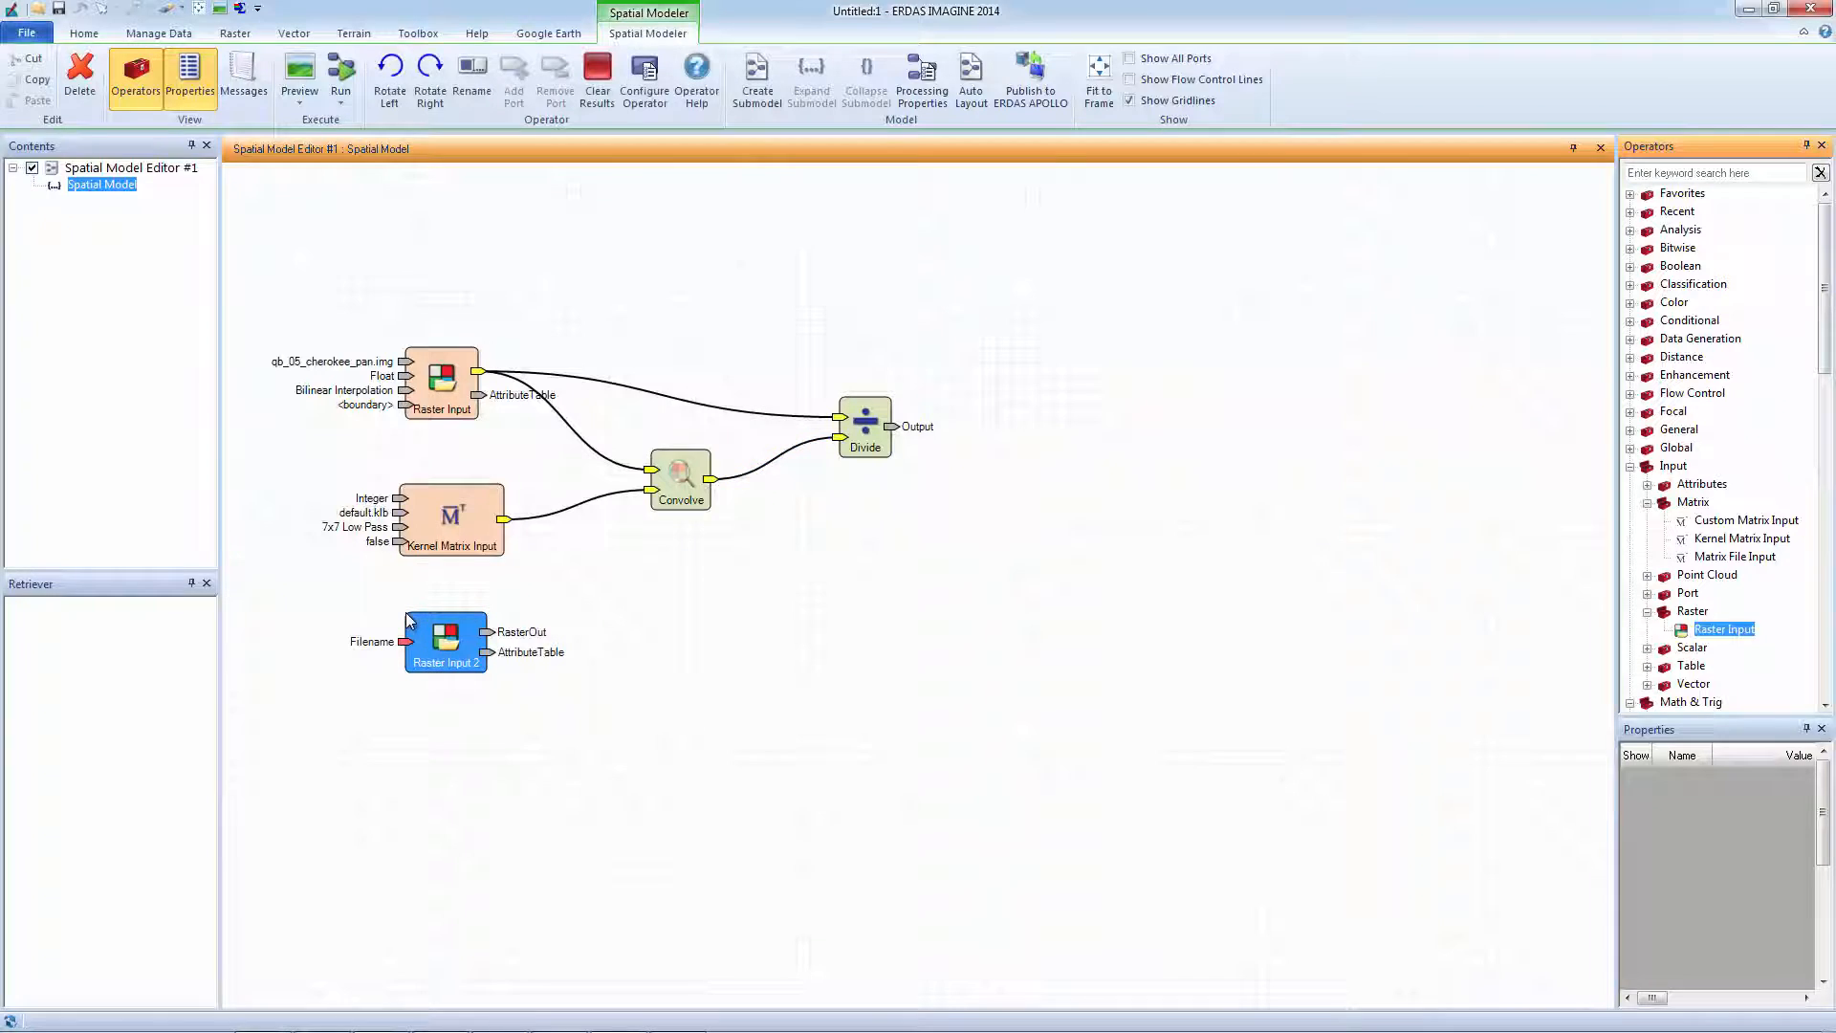
Set the second Raster Input to qb_05_cherokee_ms.img with Bilinear Interpolation, read as Float.
{"action": "double_click", "coordinate": [435, 662]}
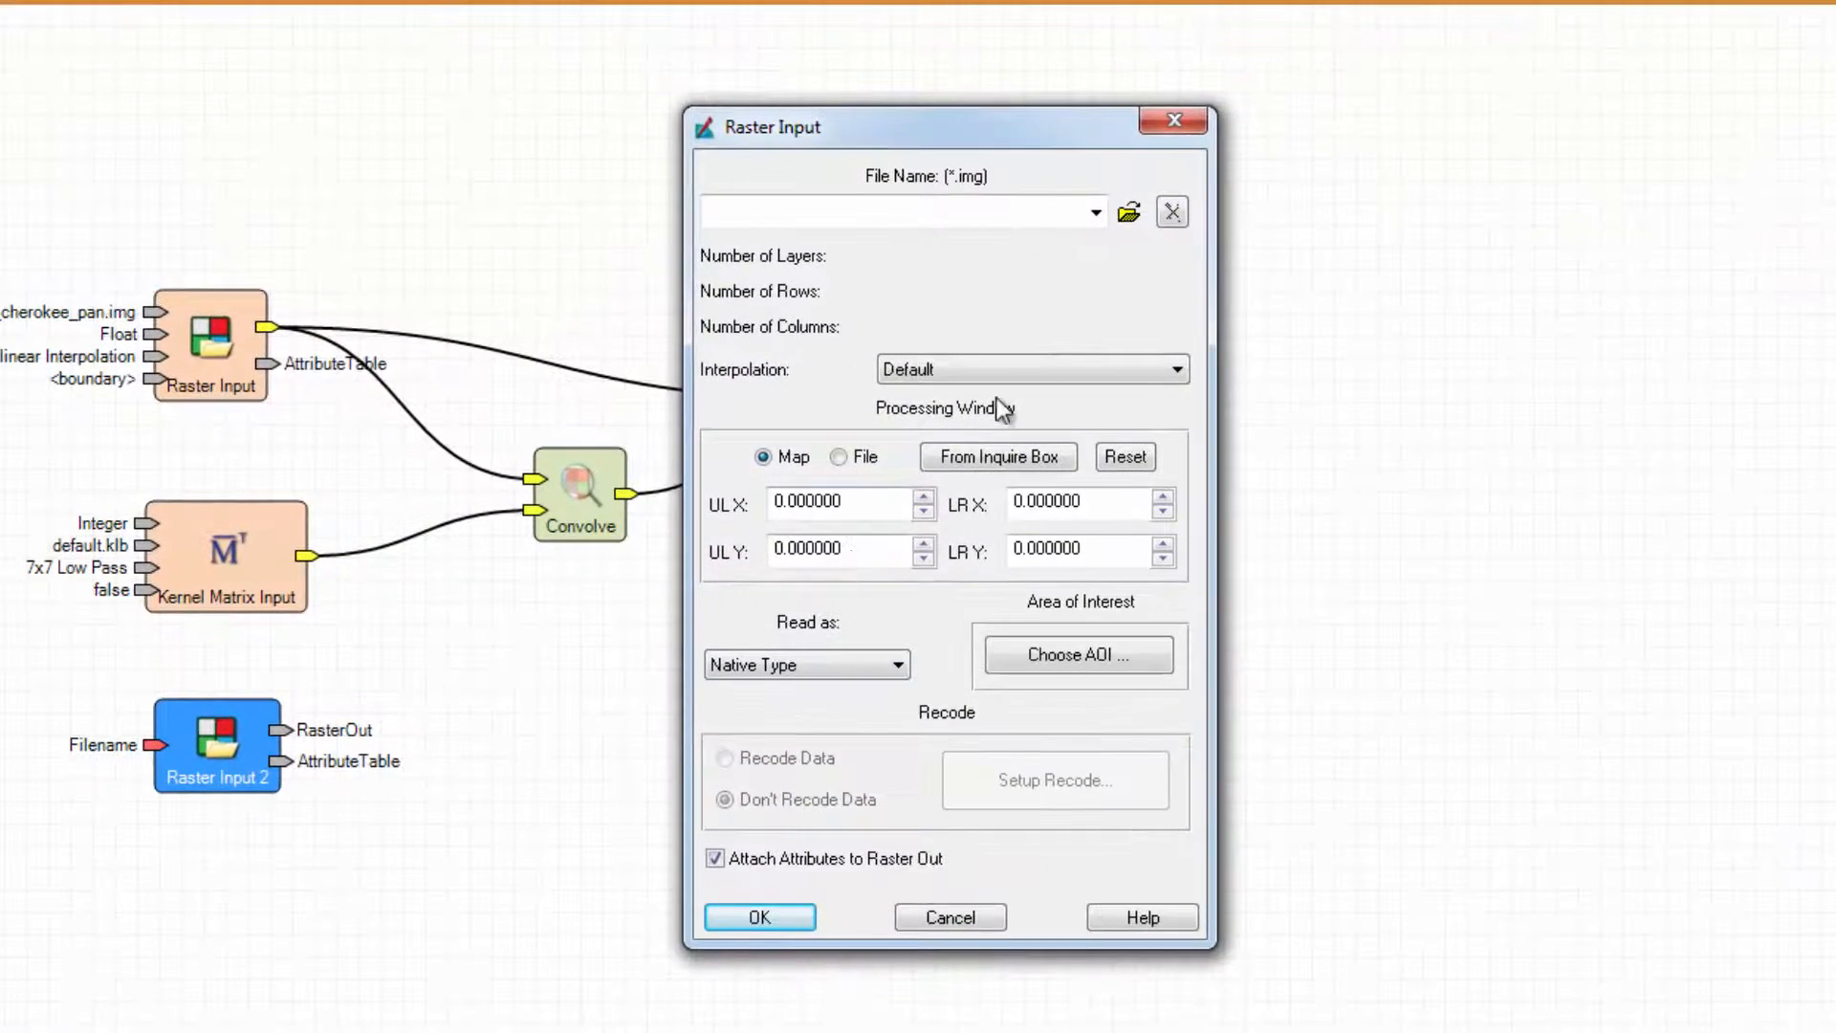
{"action": "left_click", "coordinate": [1128, 227]}
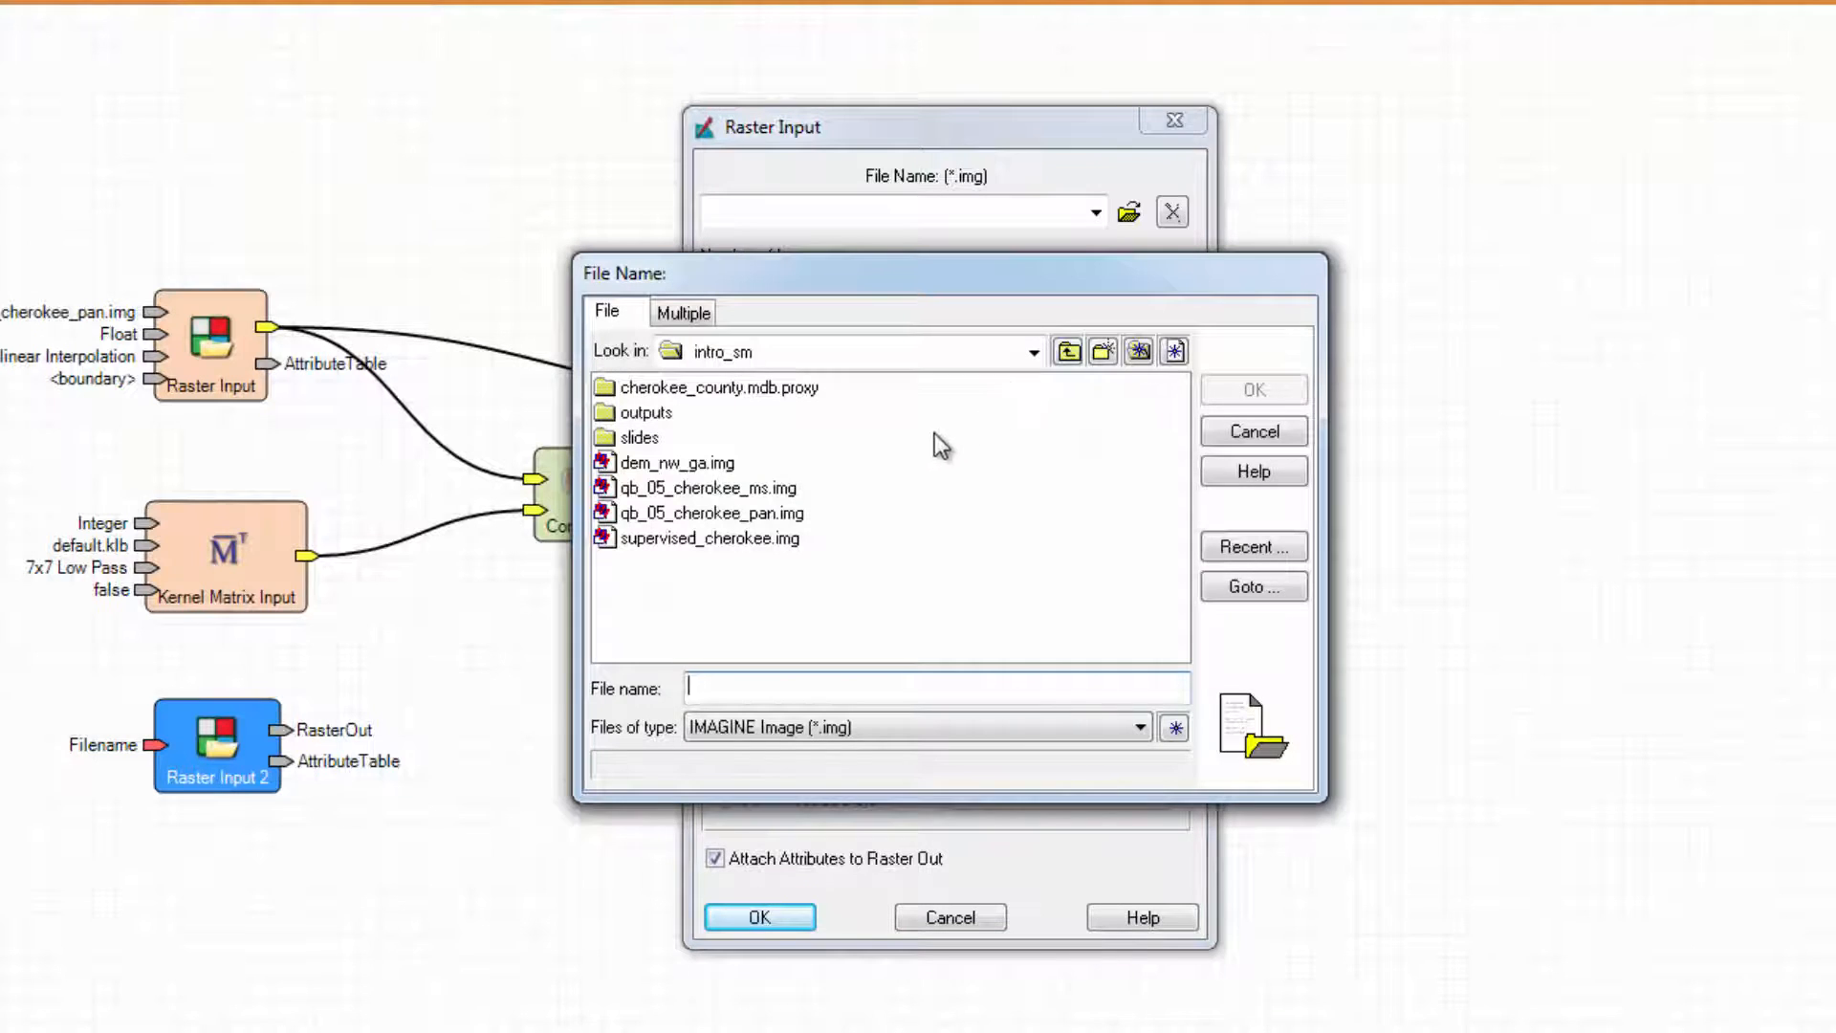
{"action": "left_click", "coordinate": [785, 486]}
{"action": "left_click", "coordinate": [1208, 388]}
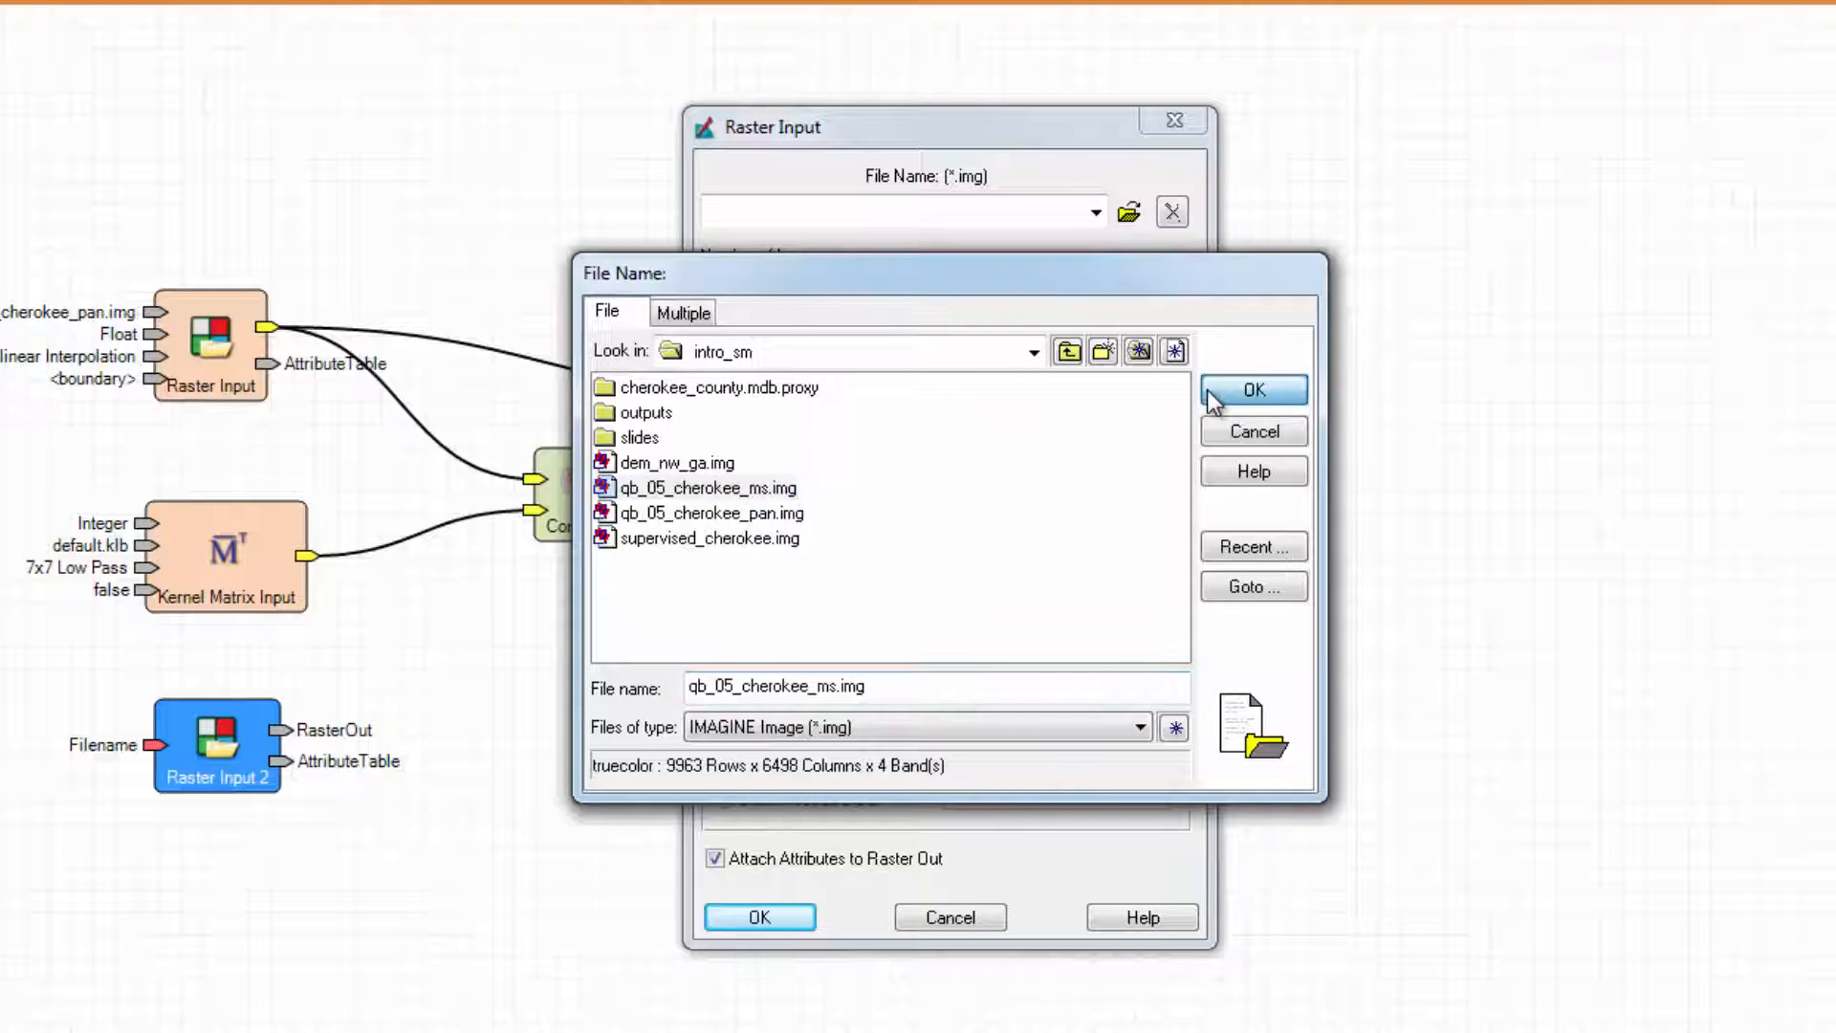
{"action": "left_click", "coordinate": [1176, 373]}
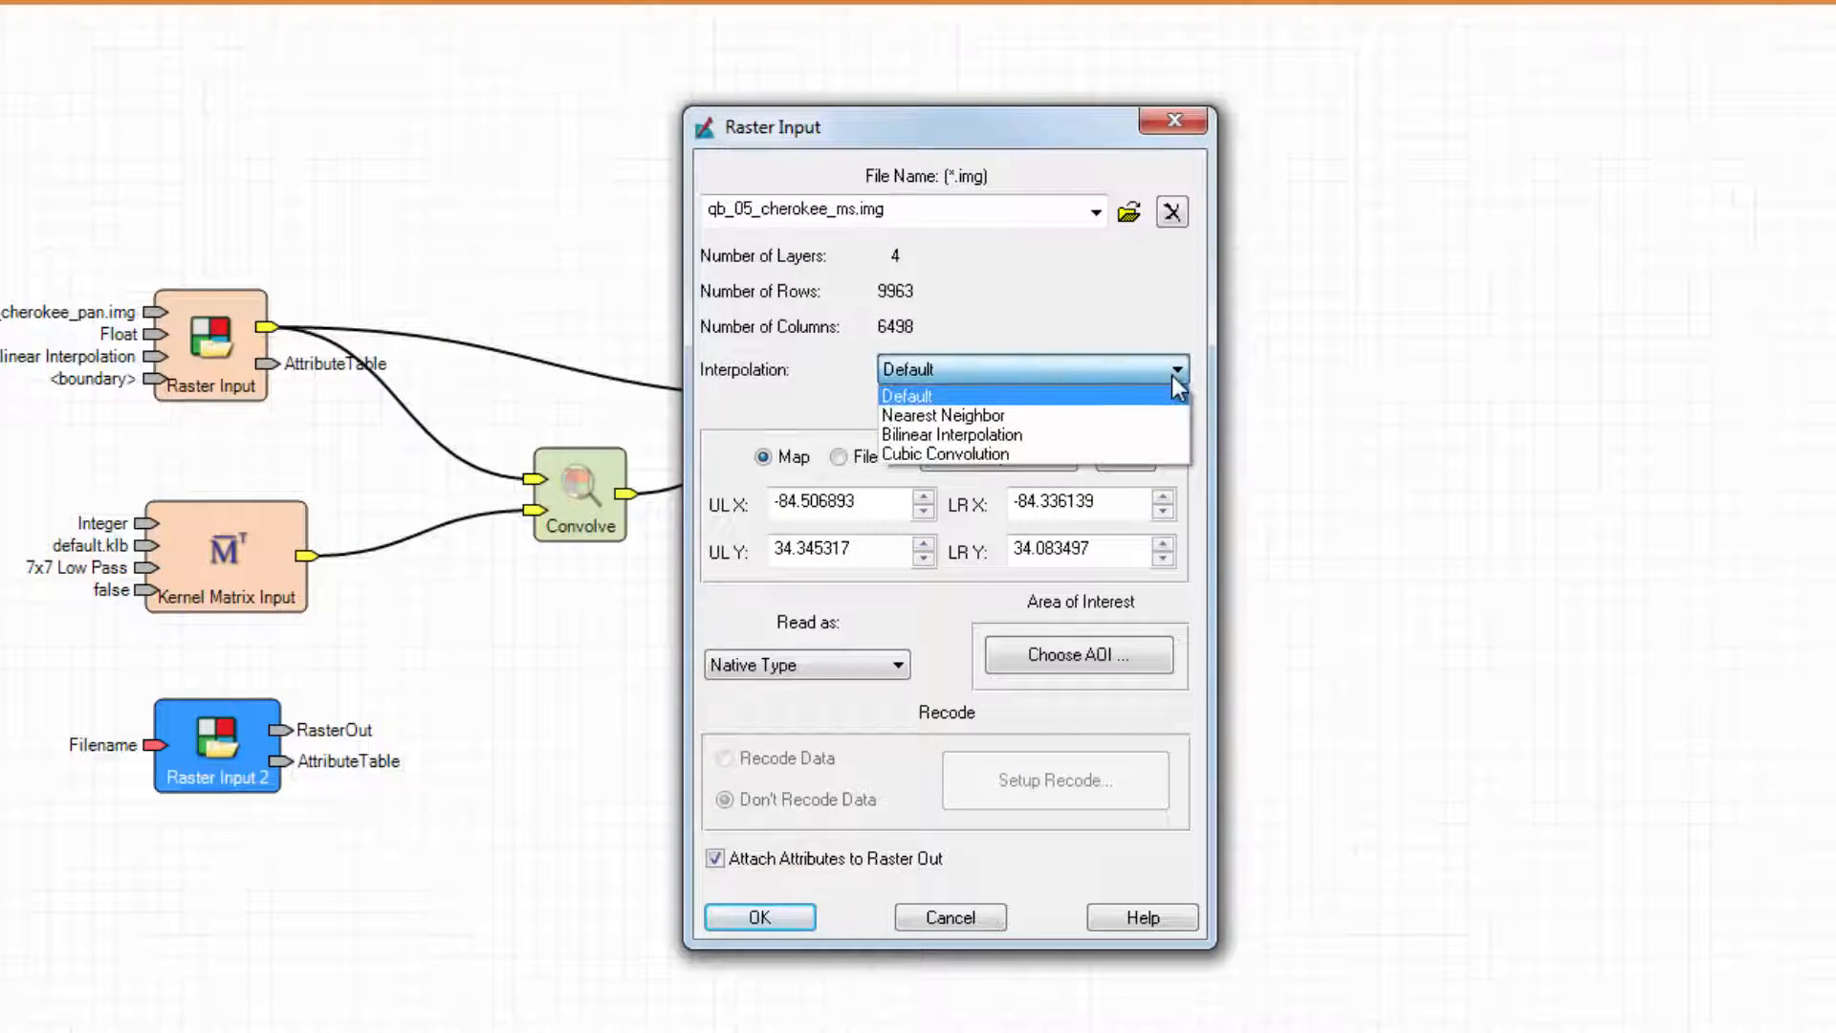
{"action": "left_click", "coordinate": [1151, 430]}
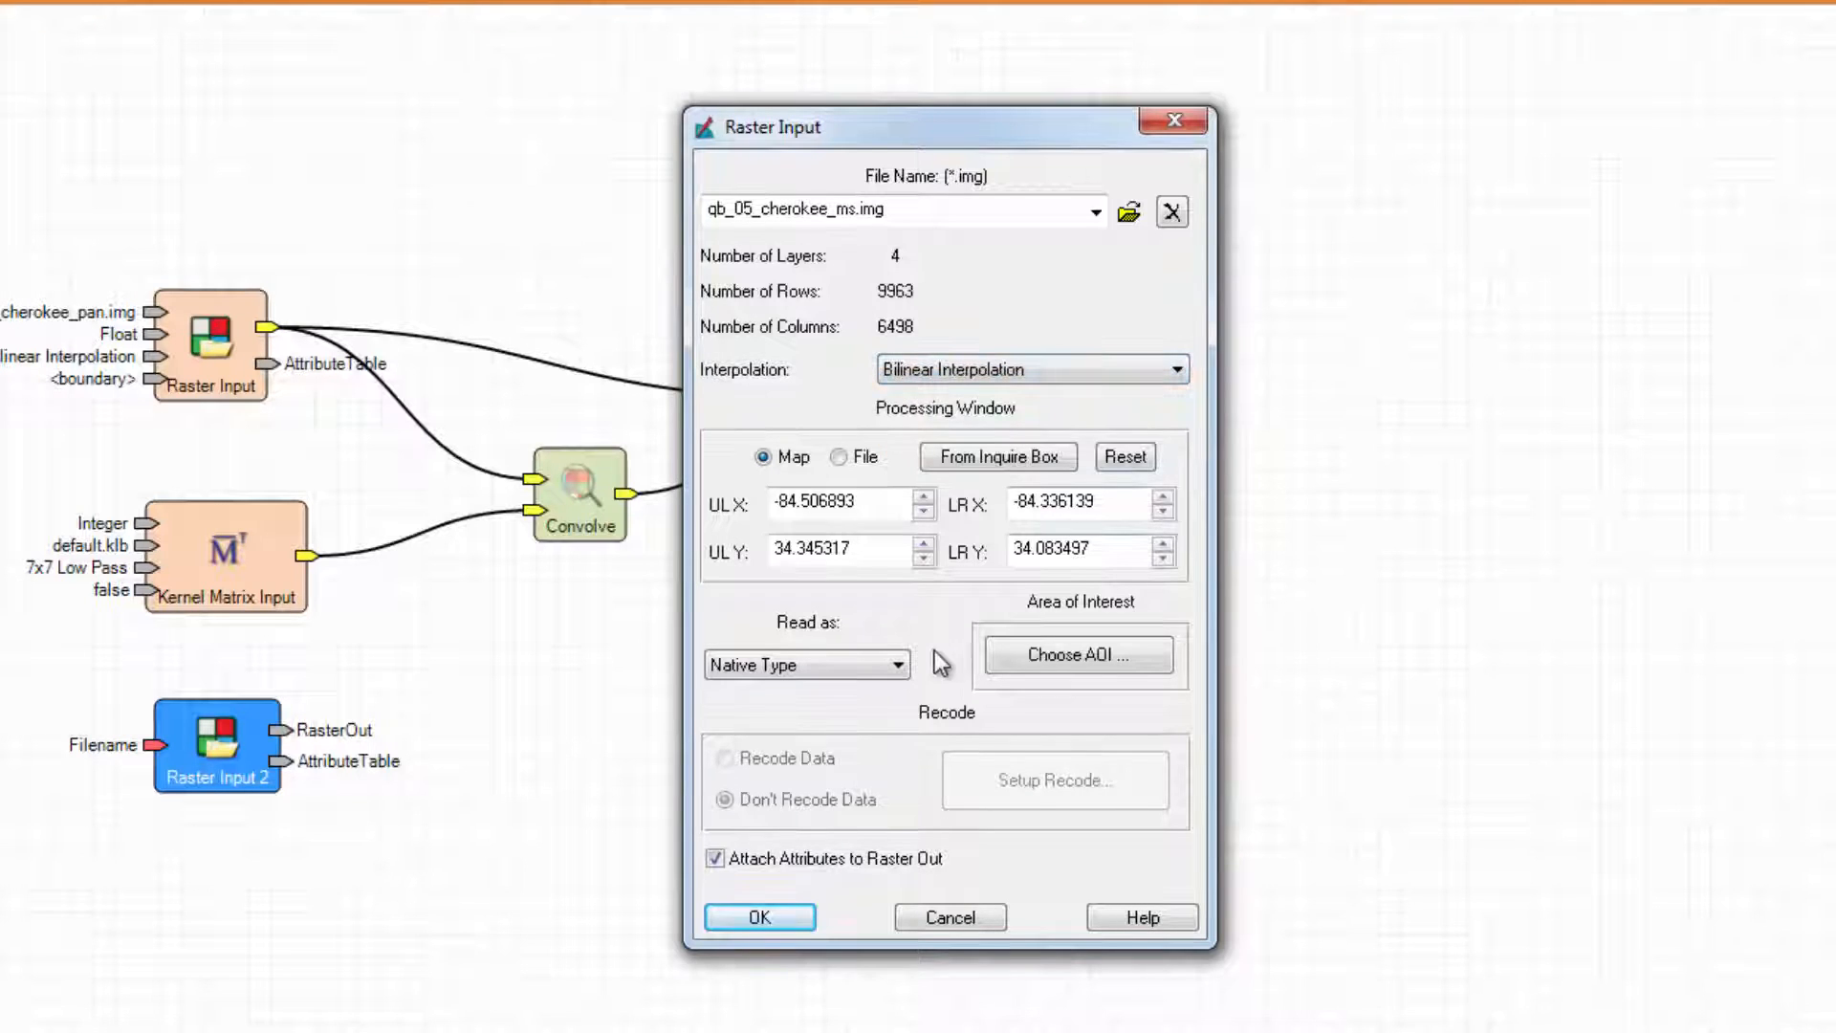
{"action": "left_click", "coordinate": [899, 664]}
{"action": "left_click", "coordinate": [844, 749]}
{"action": "left_click", "coordinate": [759, 917]}
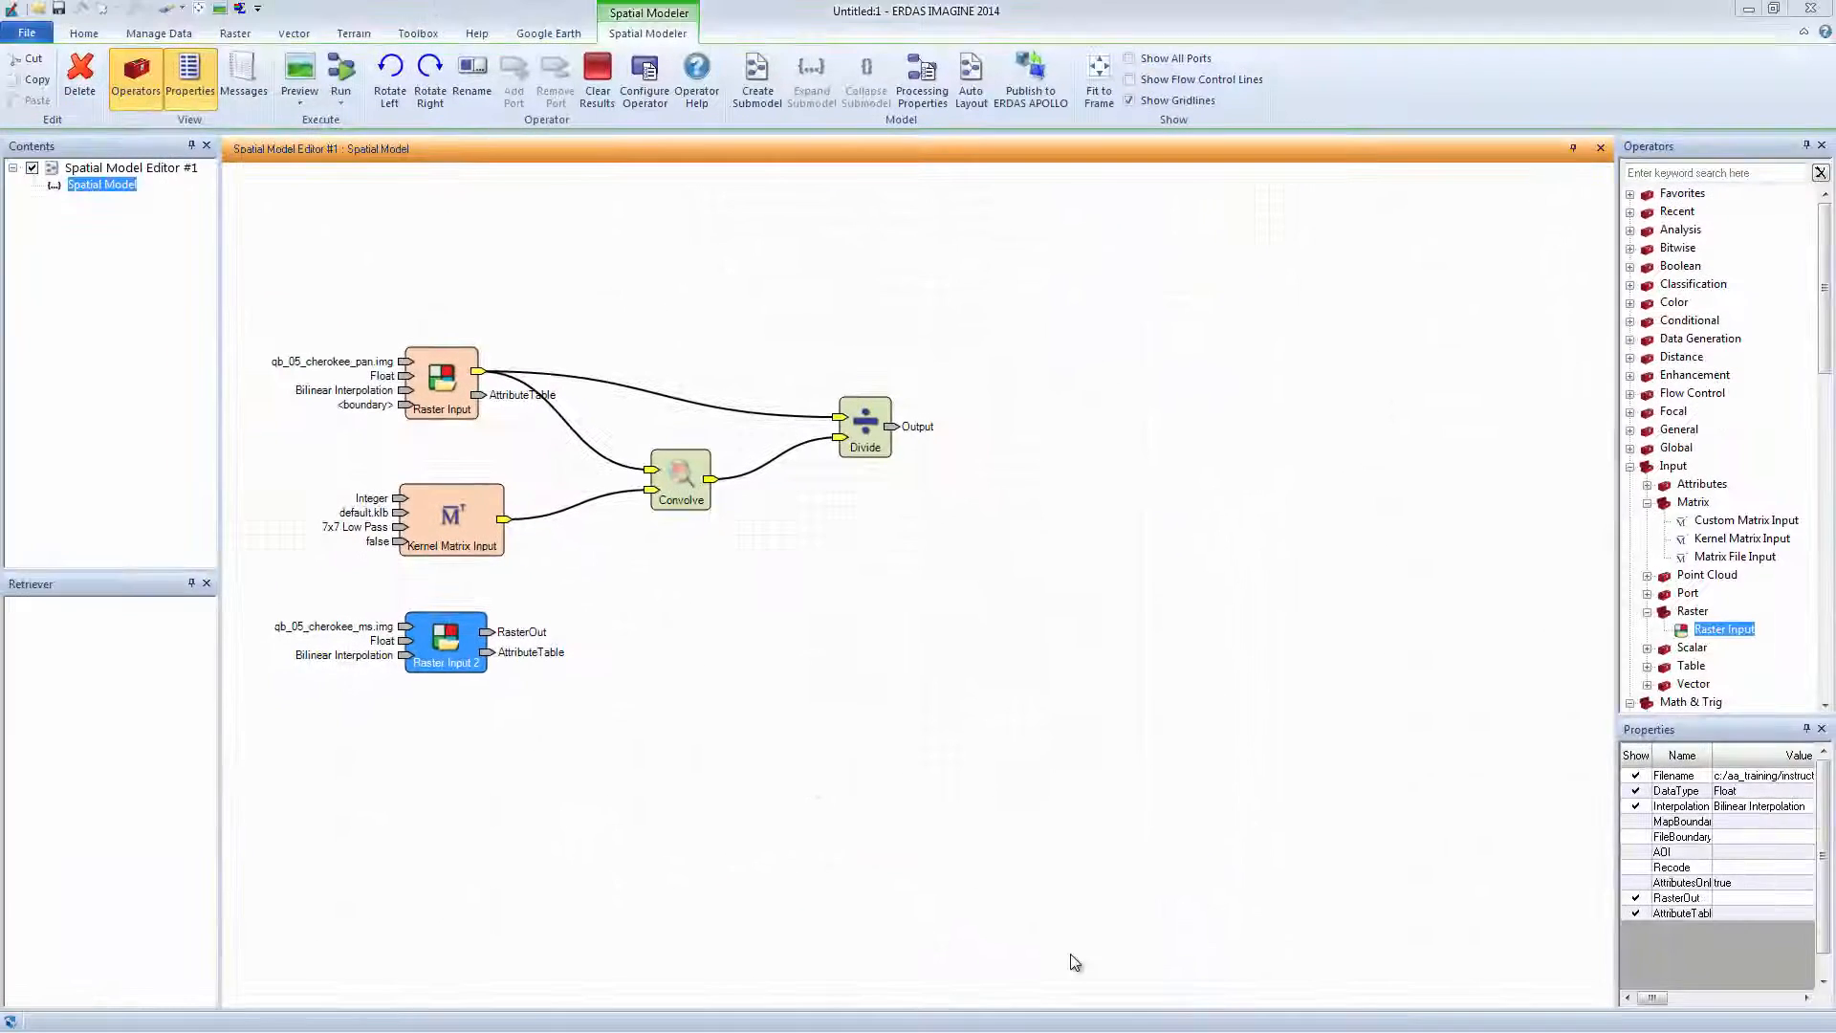
Add a Multiply node fed by the Divide output and the multispectral raster.
{"action": "left_click_drag", "start_coordinate": [1828, 304], "coordinate": [1829, 492]}
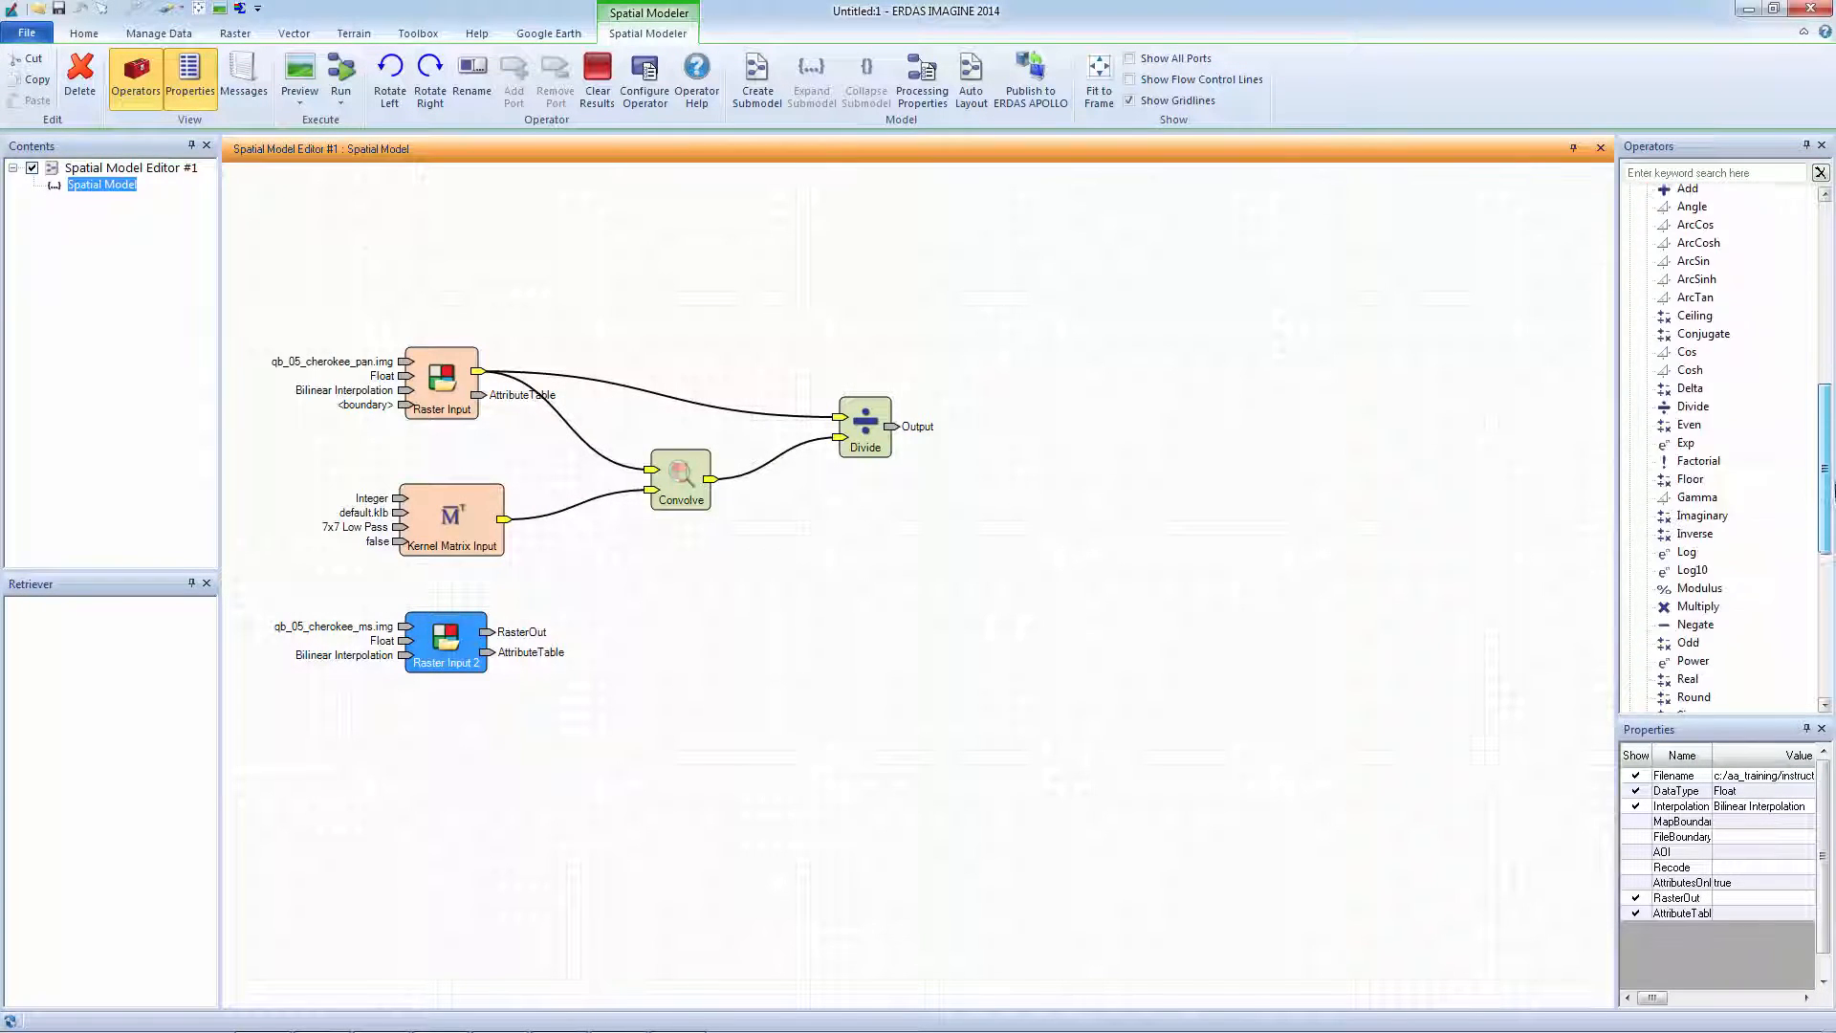
{"action": "left_click_drag", "start_coordinate": [1697, 557], "coordinate": [989, 523]}
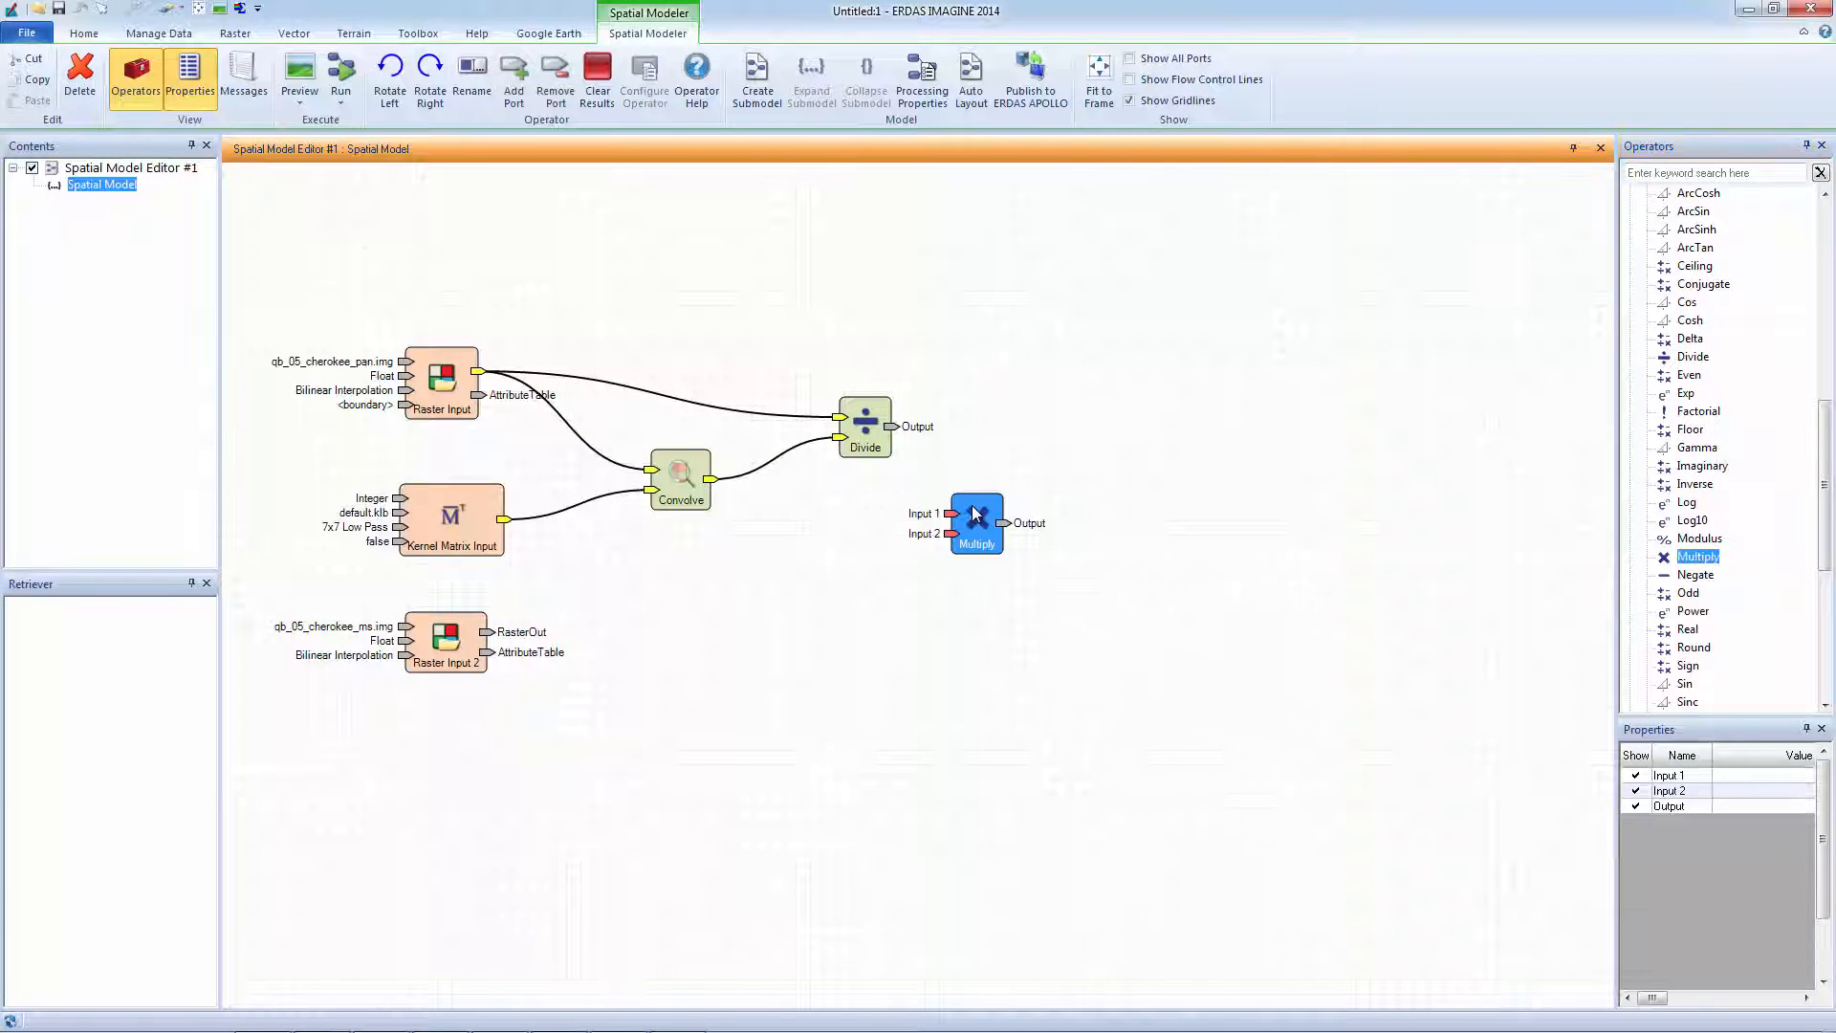
{"action": "left_click_drag", "start_coordinate": [890, 426], "coordinate": [954, 518]}
{"action": "left_click_drag", "start_coordinate": [489, 631], "coordinate": [953, 543]}
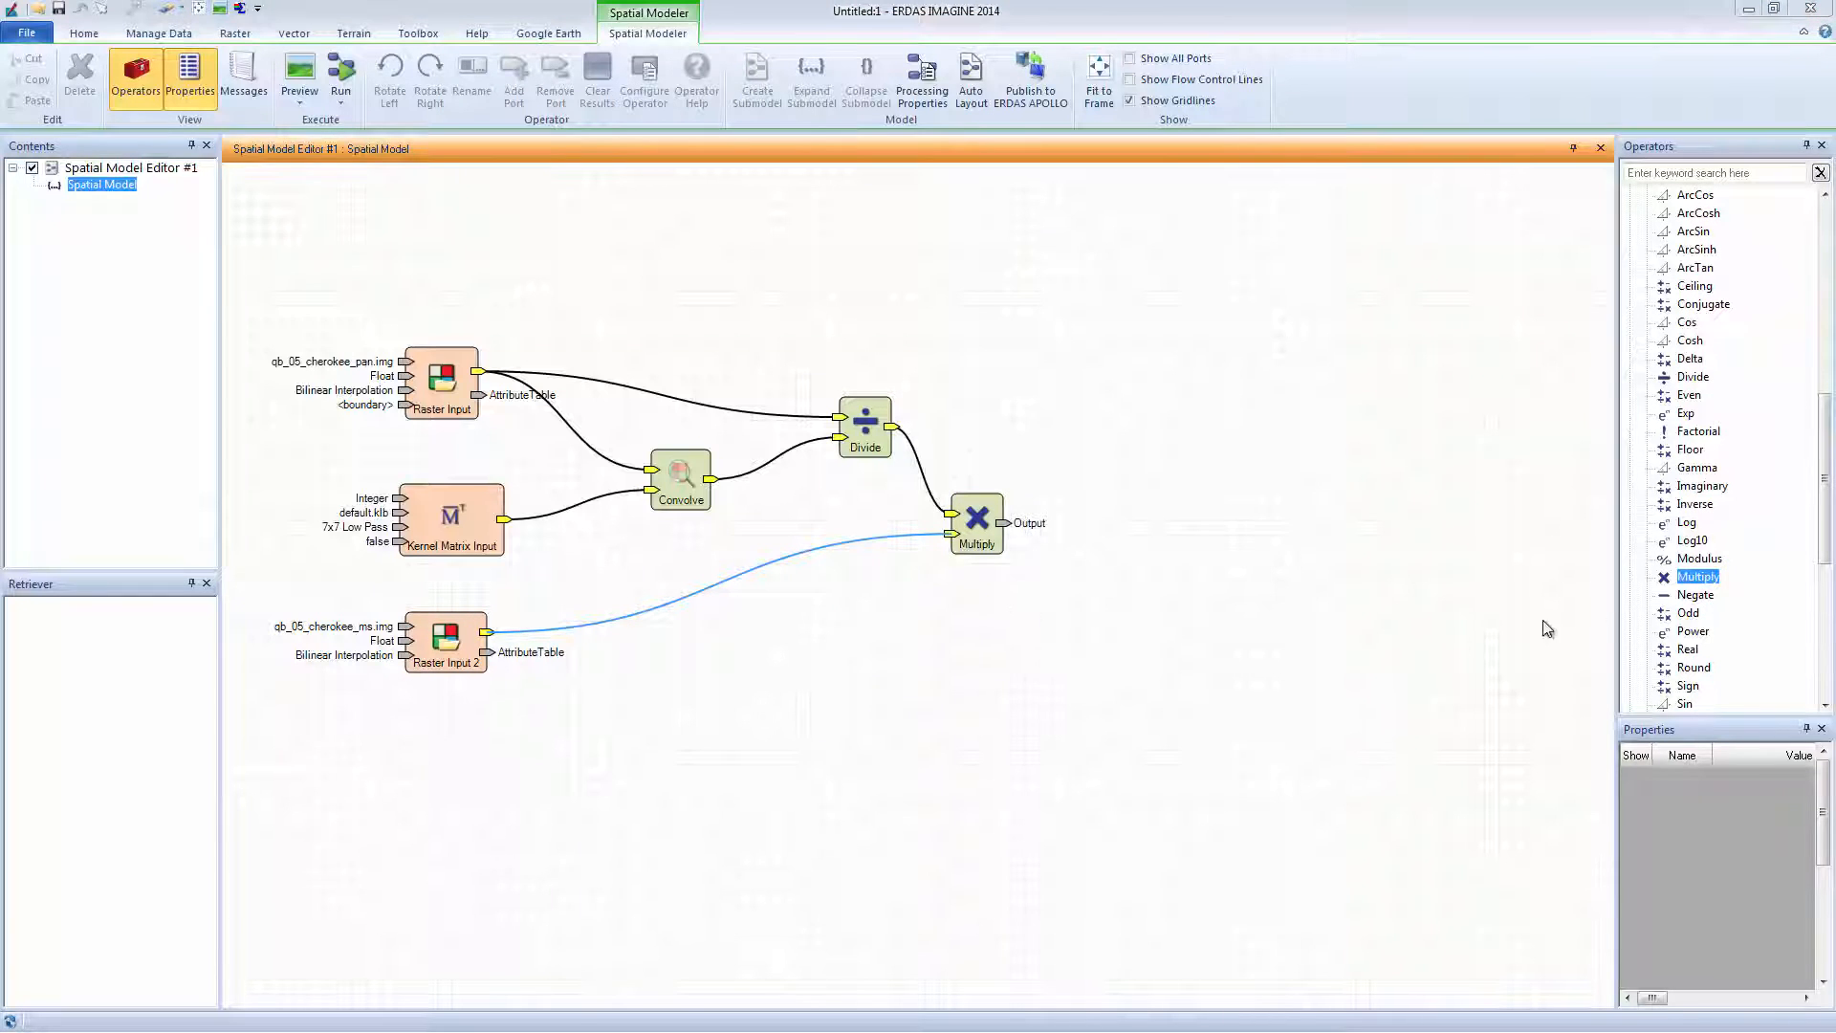
Place a Preview operator from Output > View and connect Multiply's output to it.
{"action": "left_click_drag", "start_coordinate": [1827, 517], "coordinate": [1831, 579]}
{"action": "left_click", "coordinate": [1630, 549]}
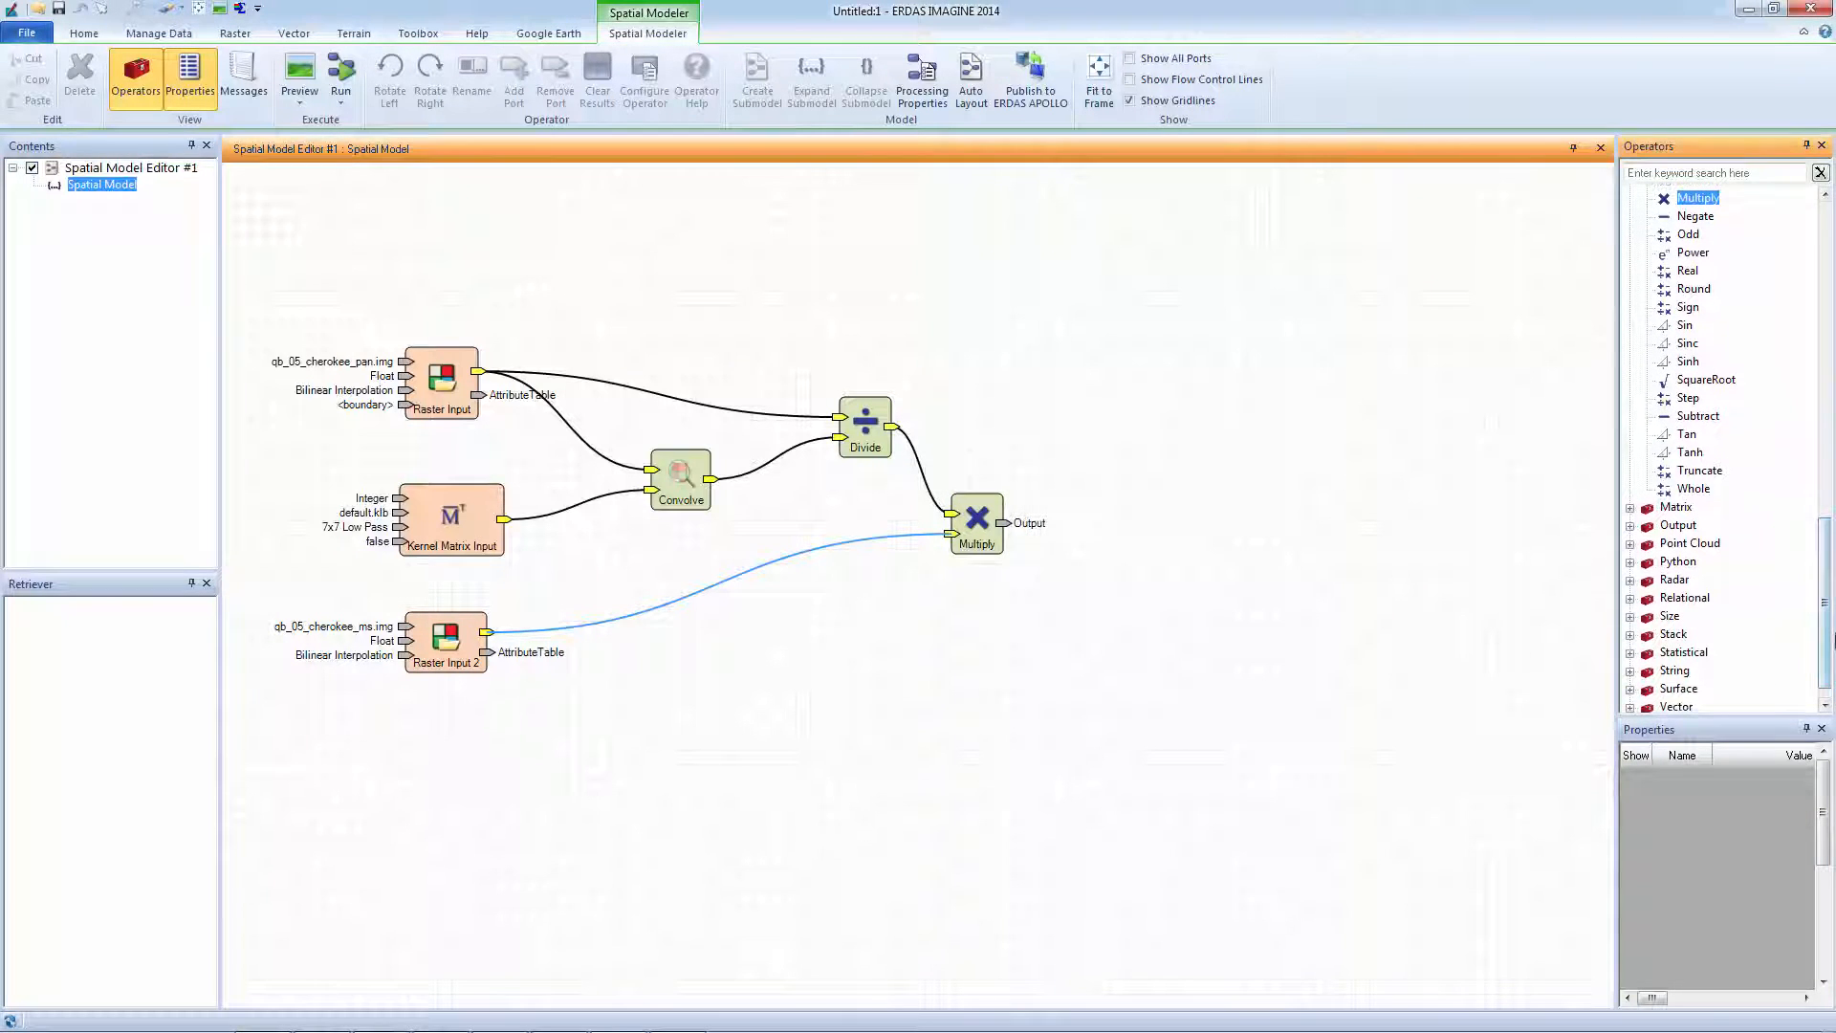
{"action": "left_click", "coordinate": [1647, 689]}
{"action": "left_click_drag", "start_coordinate": [1825, 632], "coordinate": [1828, 660]}
{"action": "left_click_drag", "start_coordinate": [1714, 582], "coordinate": [1078, 418]}
{"action": "left_click_drag", "start_coordinate": [1004, 523], "coordinate": [1052, 423]}
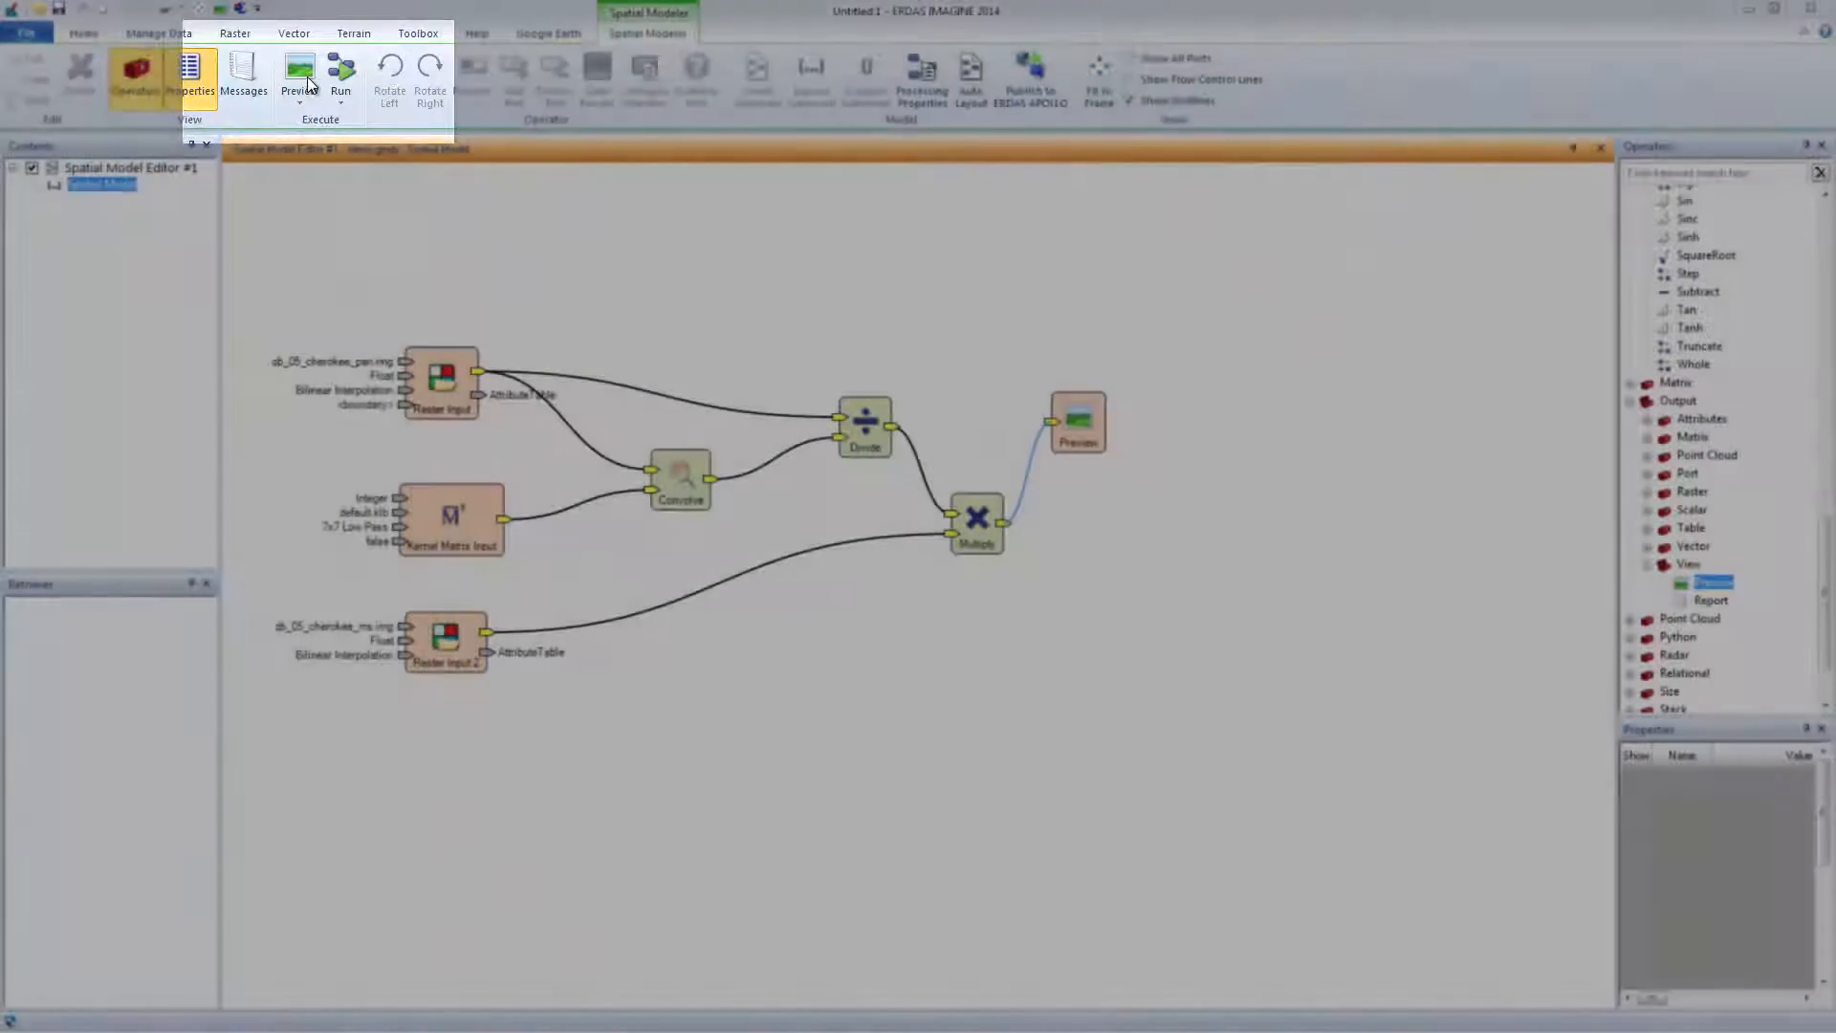
Run the model as a Preview and fit the whole model diagram in the editor.
{"action": "left_click", "coordinate": [304, 76]}
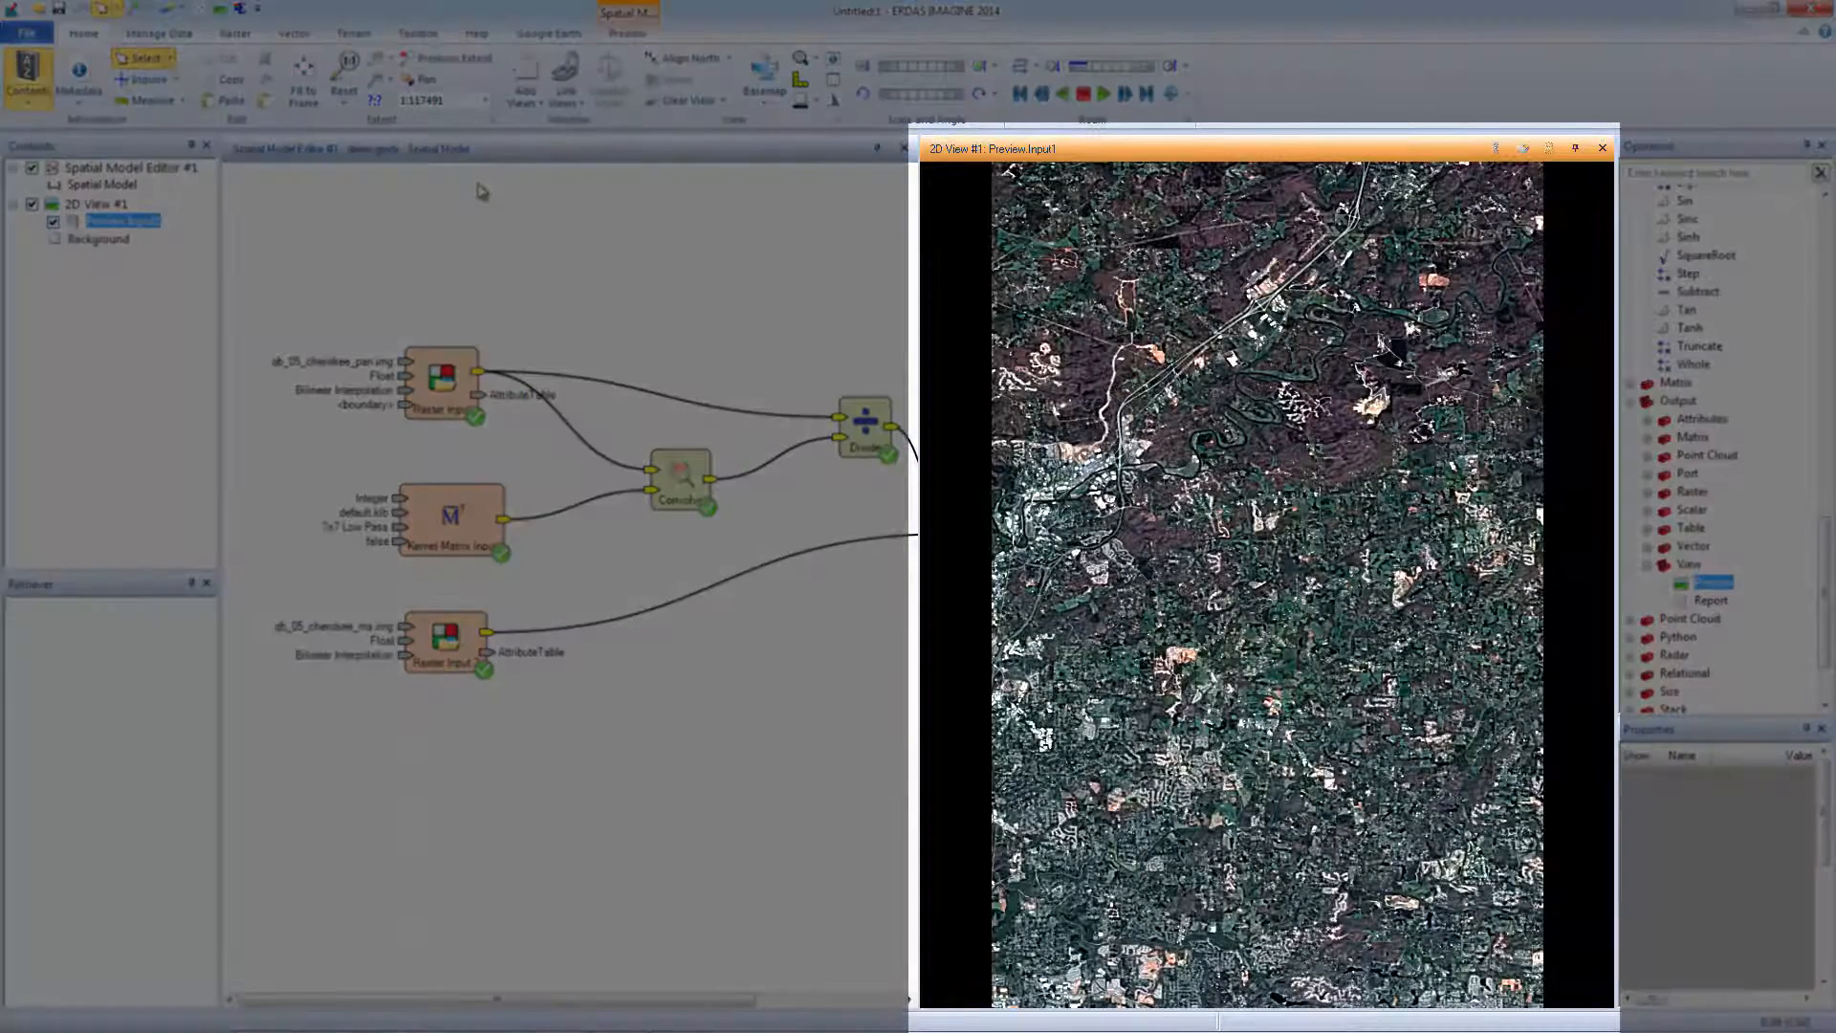
{"action": "left_click", "coordinate": [512, 160]}
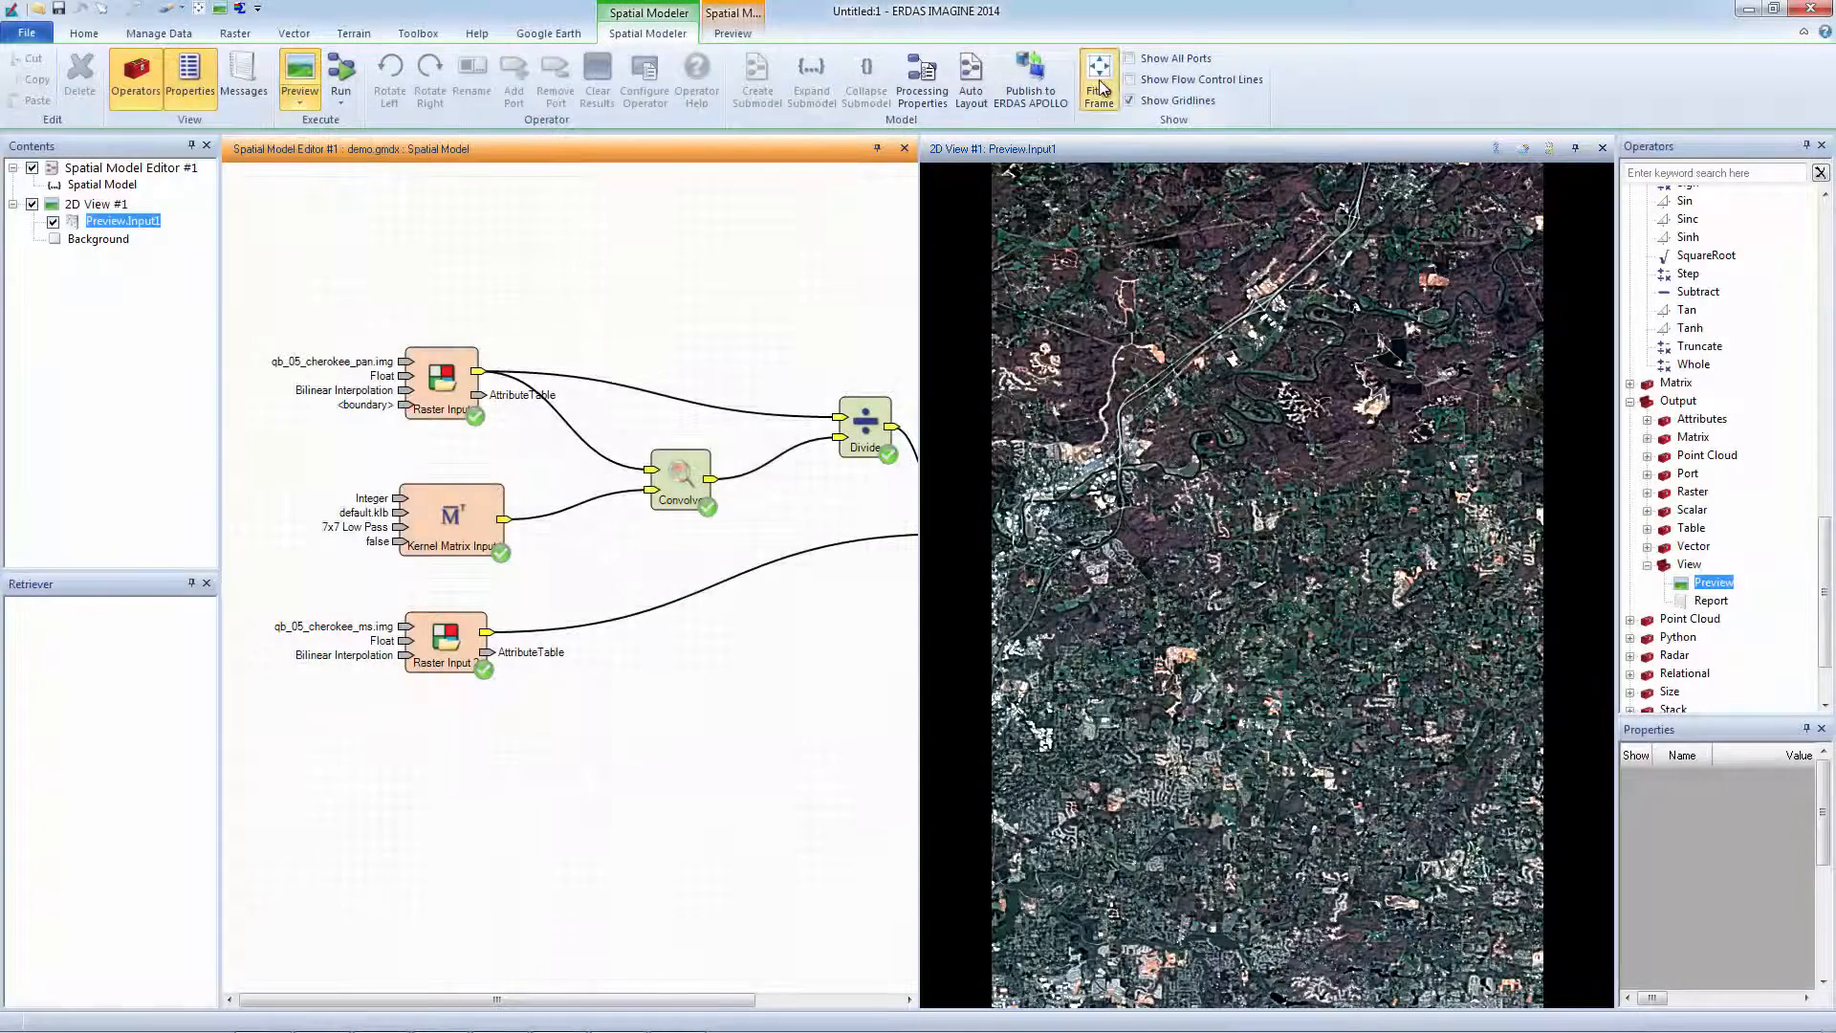
{"action": "left_click", "coordinate": [1099, 86]}
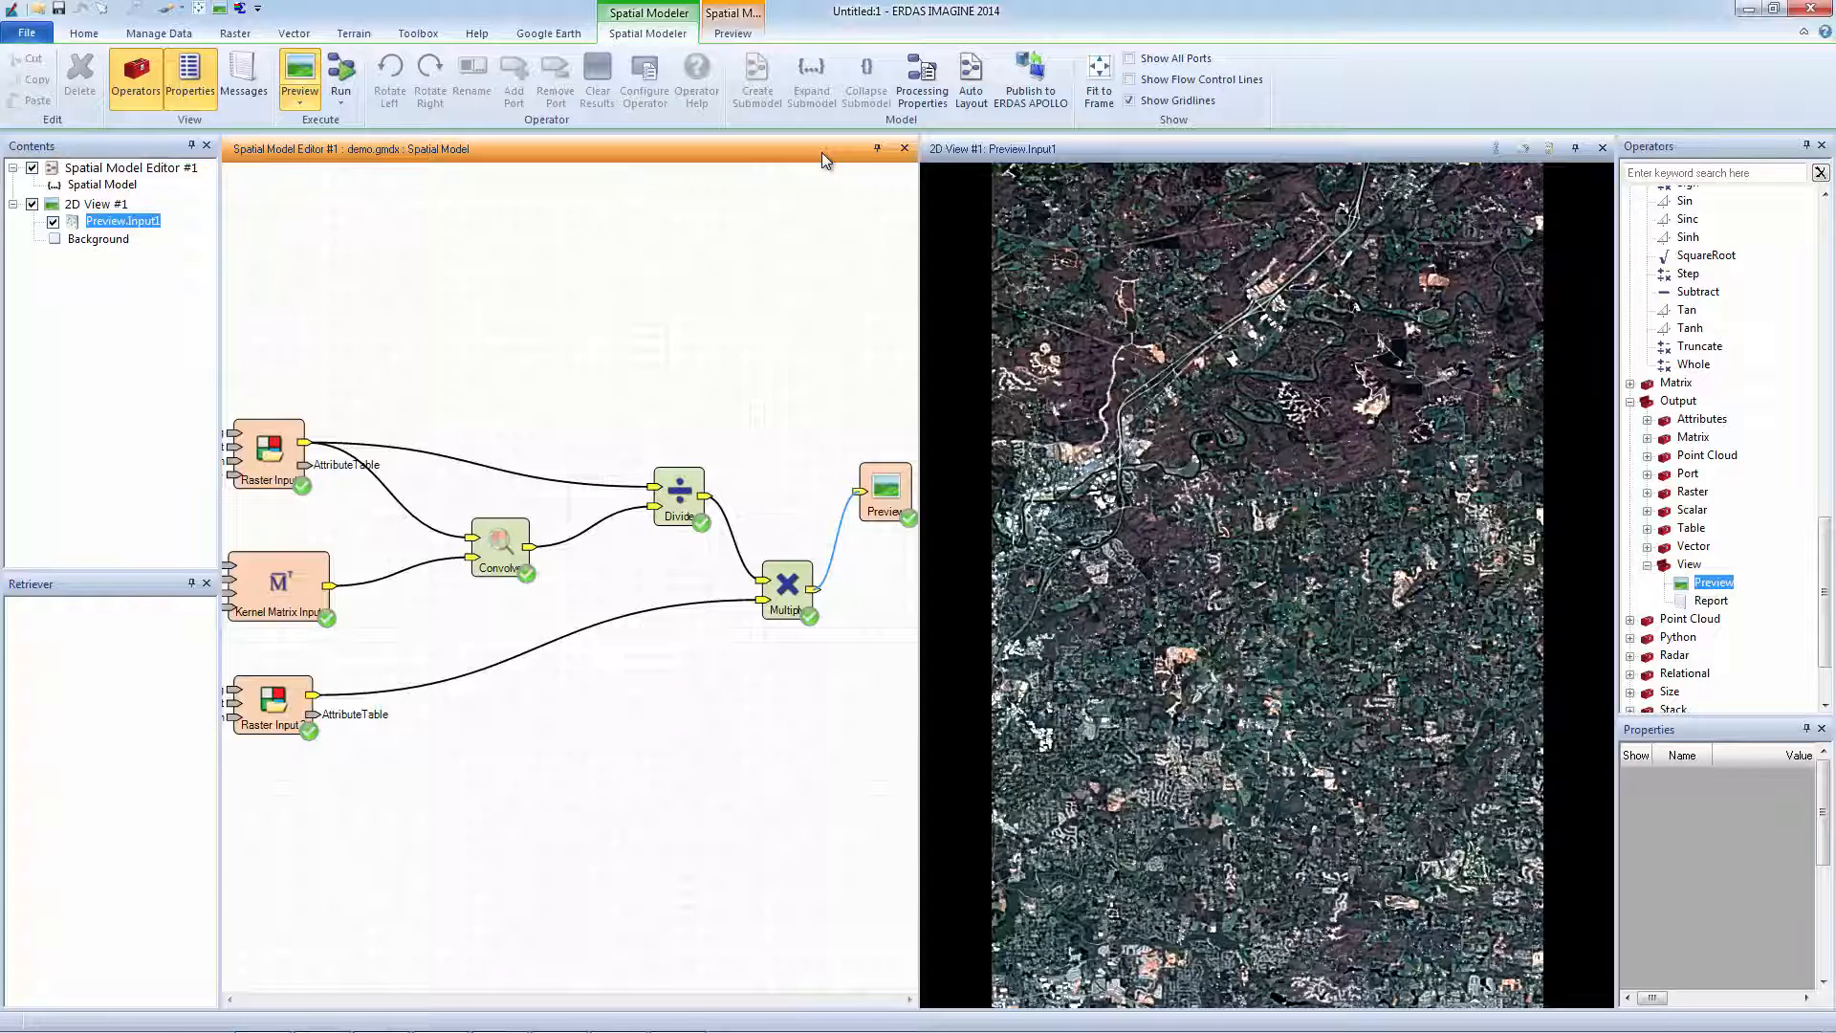
Zoom the preview image in with two zoom boxes onto the residential neighbourhood.
{"action": "left_click", "coordinate": [1094, 152]}
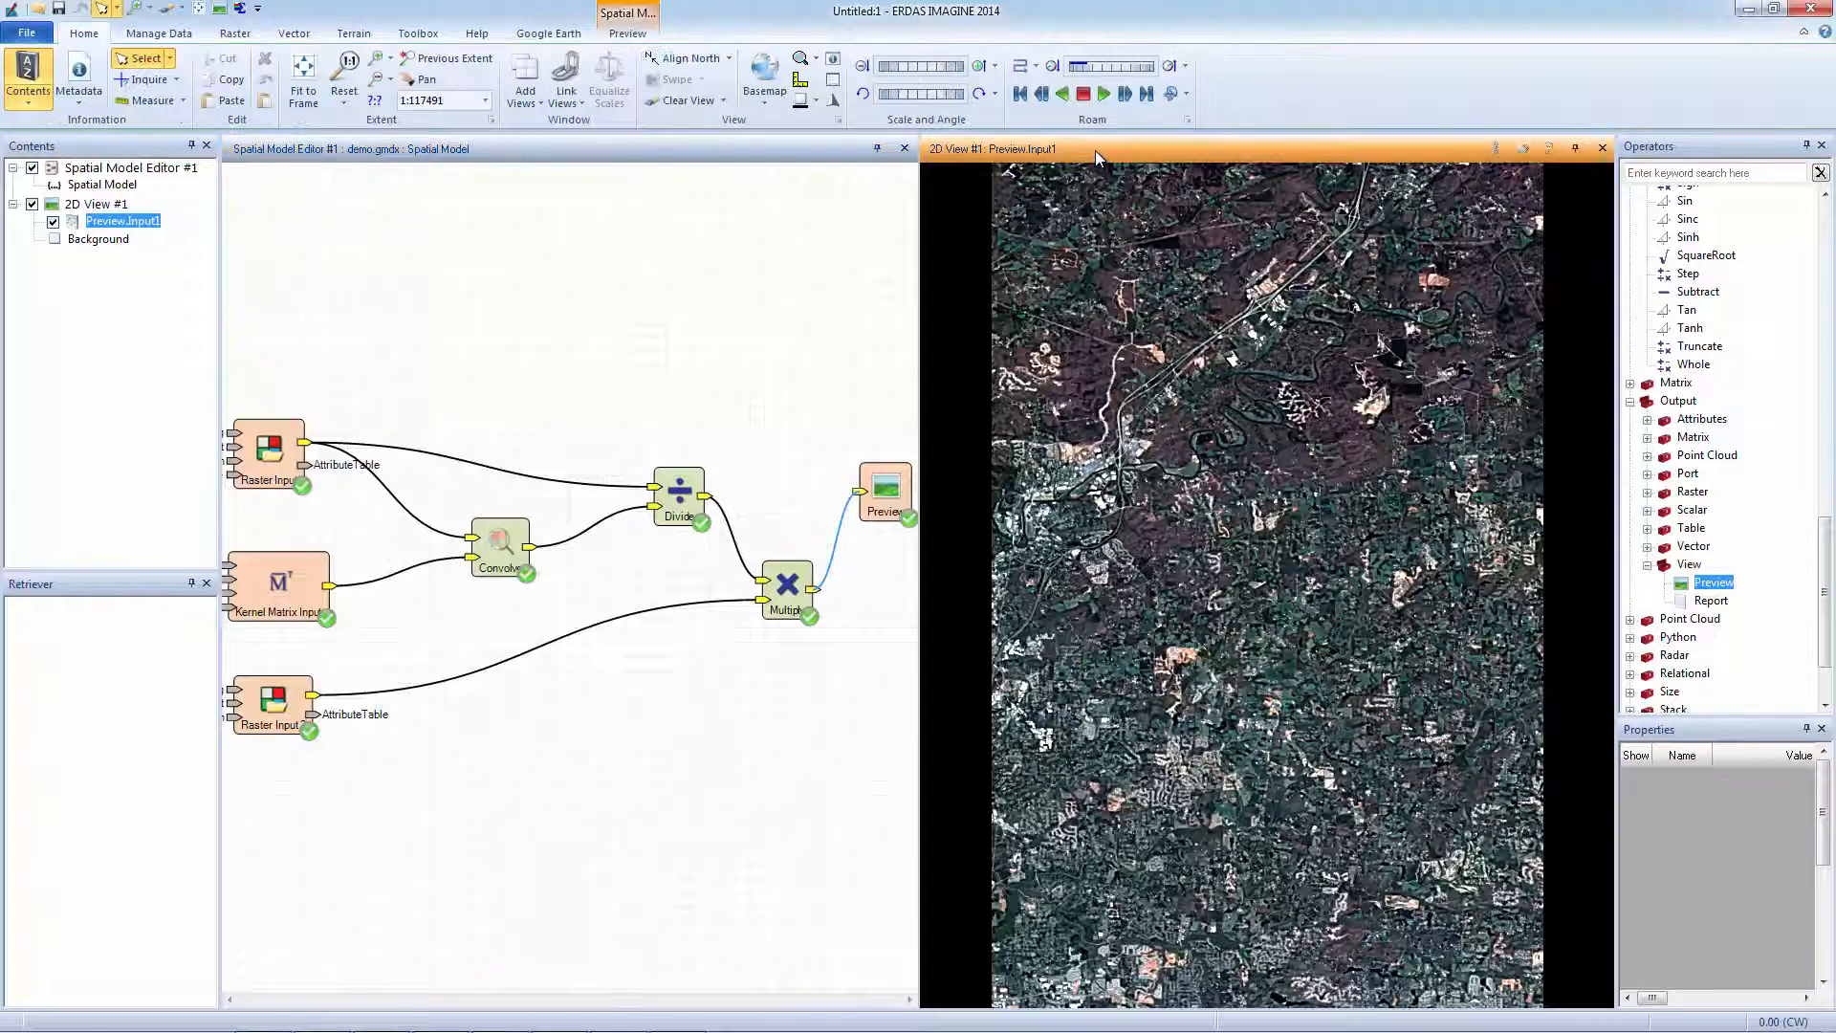
{"action": "left_click", "coordinate": [377, 61]}
{"action": "left_click_drag", "start_coordinate": [1077, 517], "coordinate": [1169, 599]}
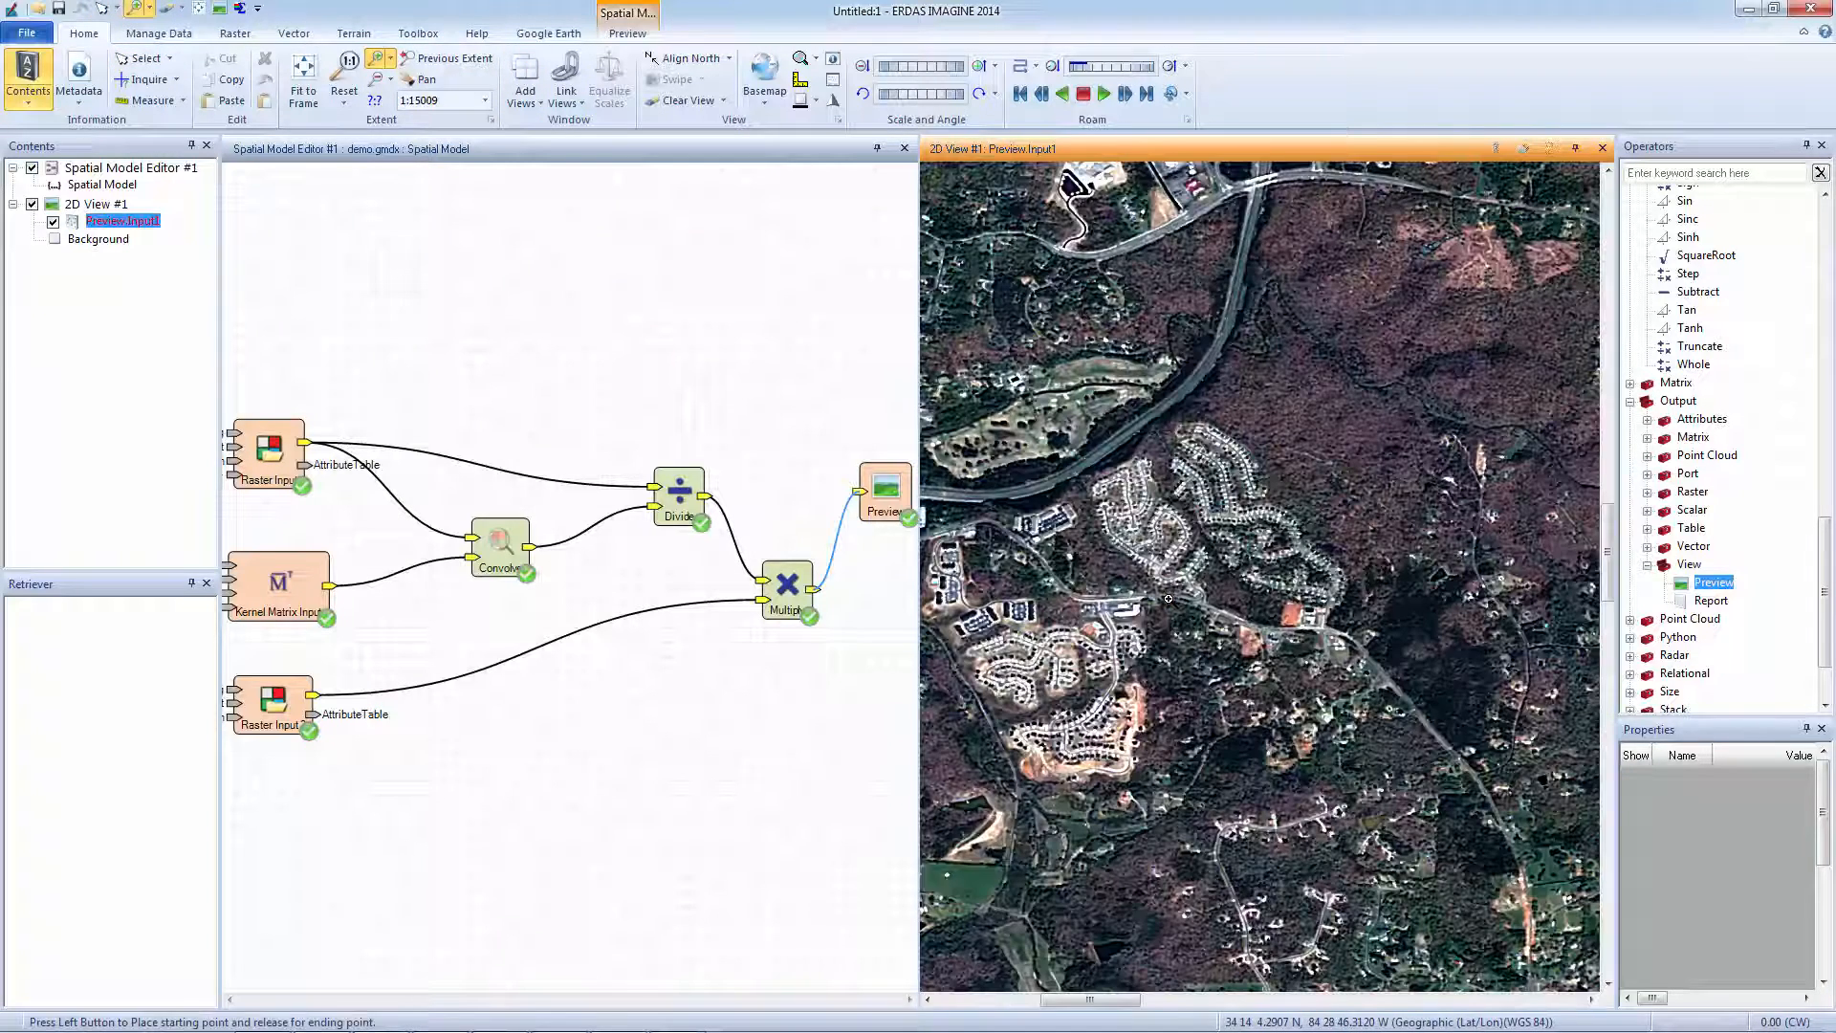
{"action": "left_click_drag", "start_coordinate": [1057, 368], "coordinate": [1358, 669]}
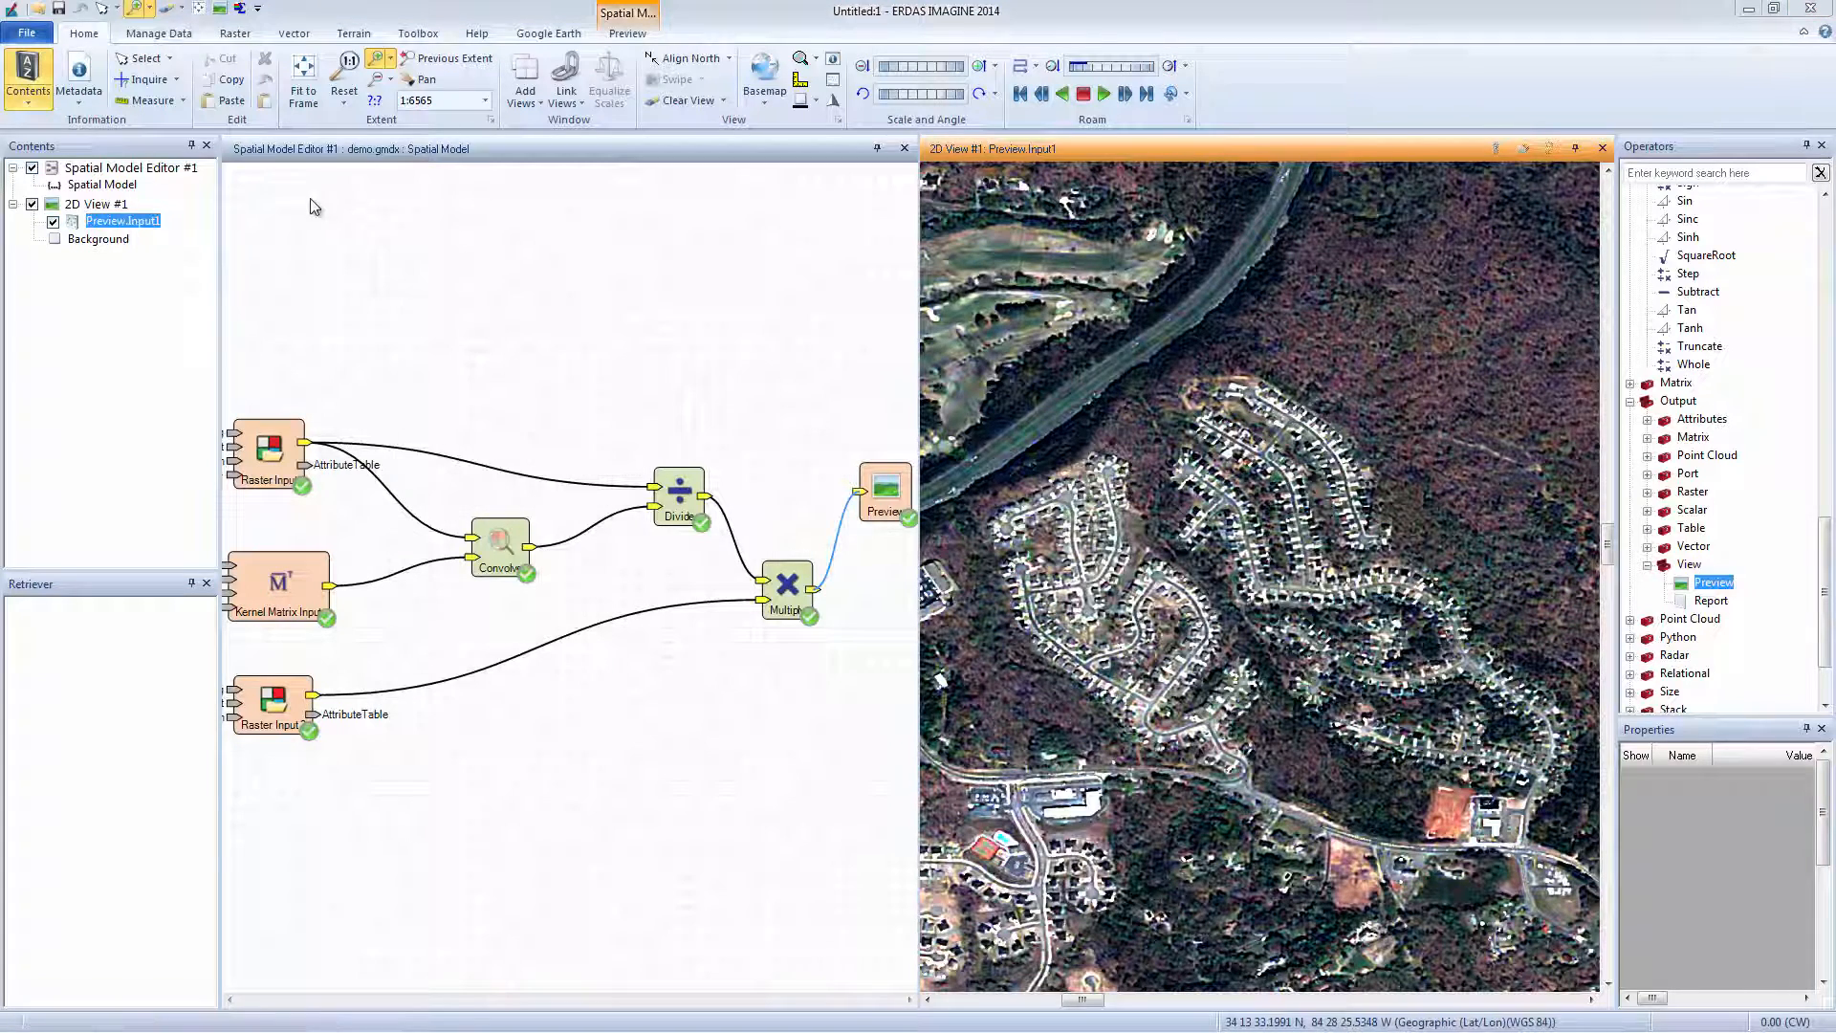
{"action": "left_click", "coordinate": [588, 155]}
{"action": "left_click", "coordinate": [300, 572]}
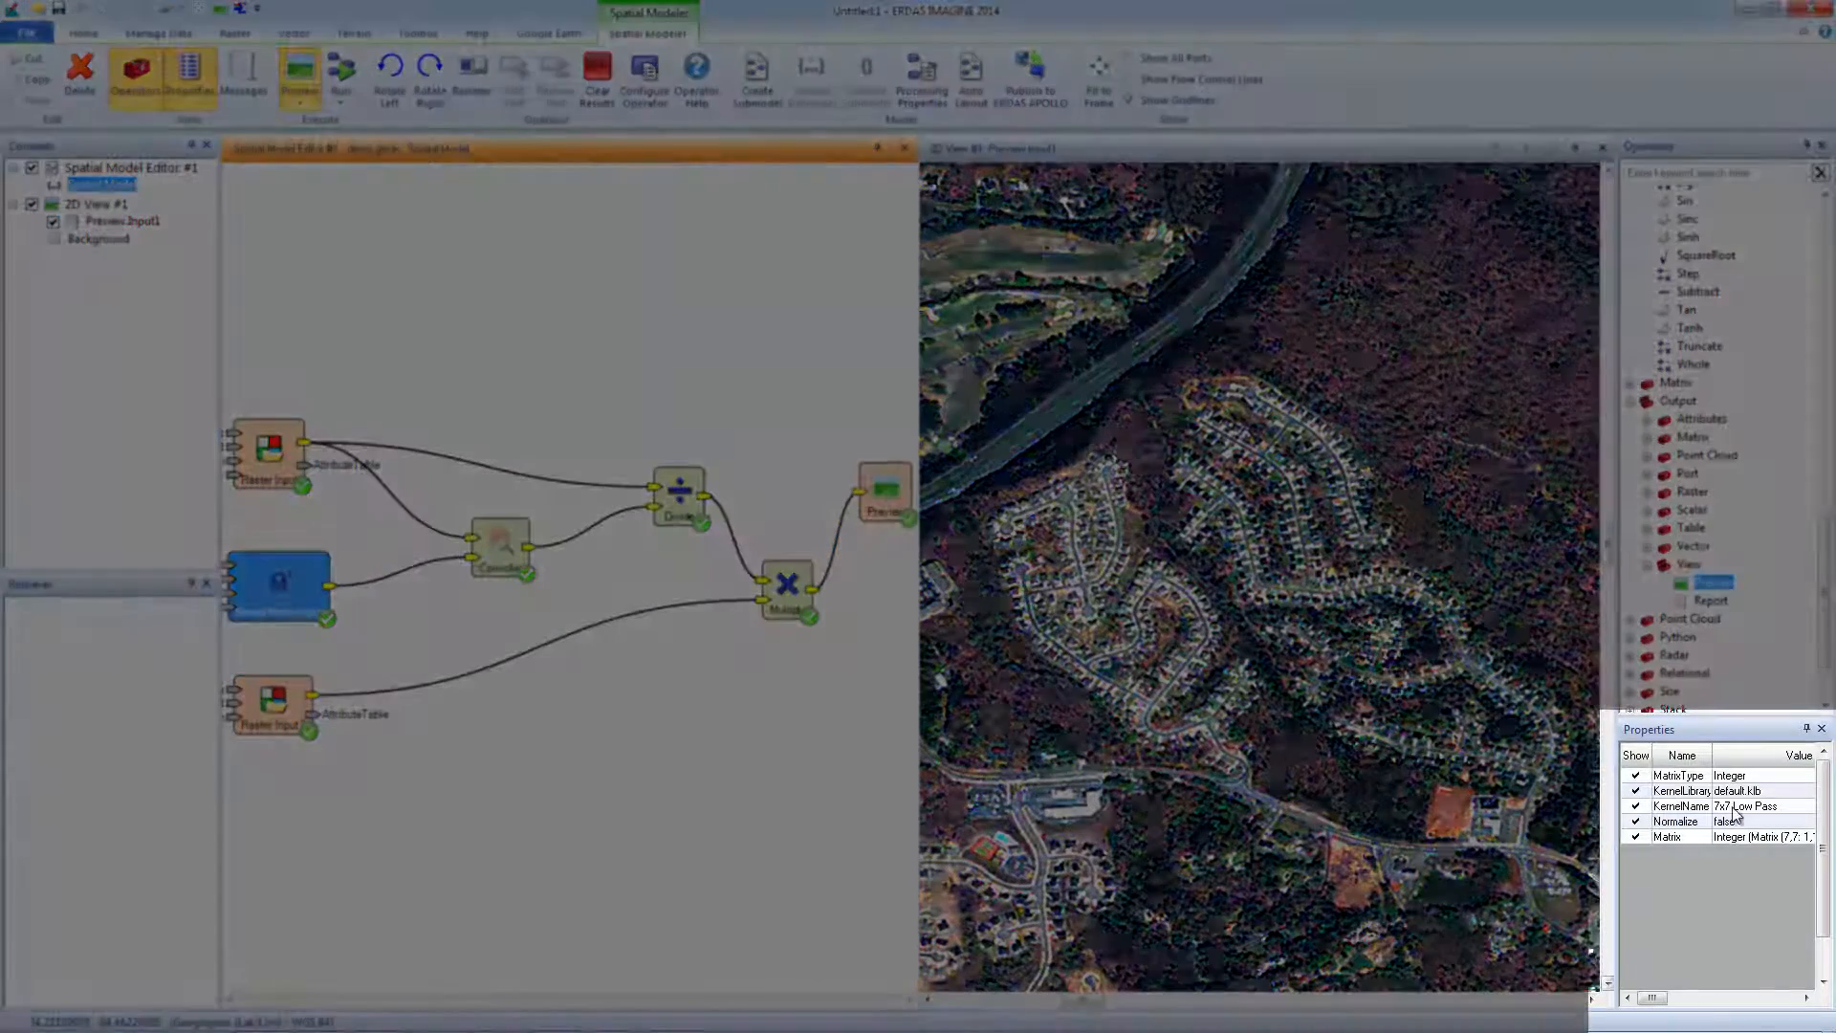
Try the 3x3 and 5x5 Low Pass kernels, then return the kernel name to 7x7 Low Pass.
{"action": "left_click", "coordinate": [1729, 806]}
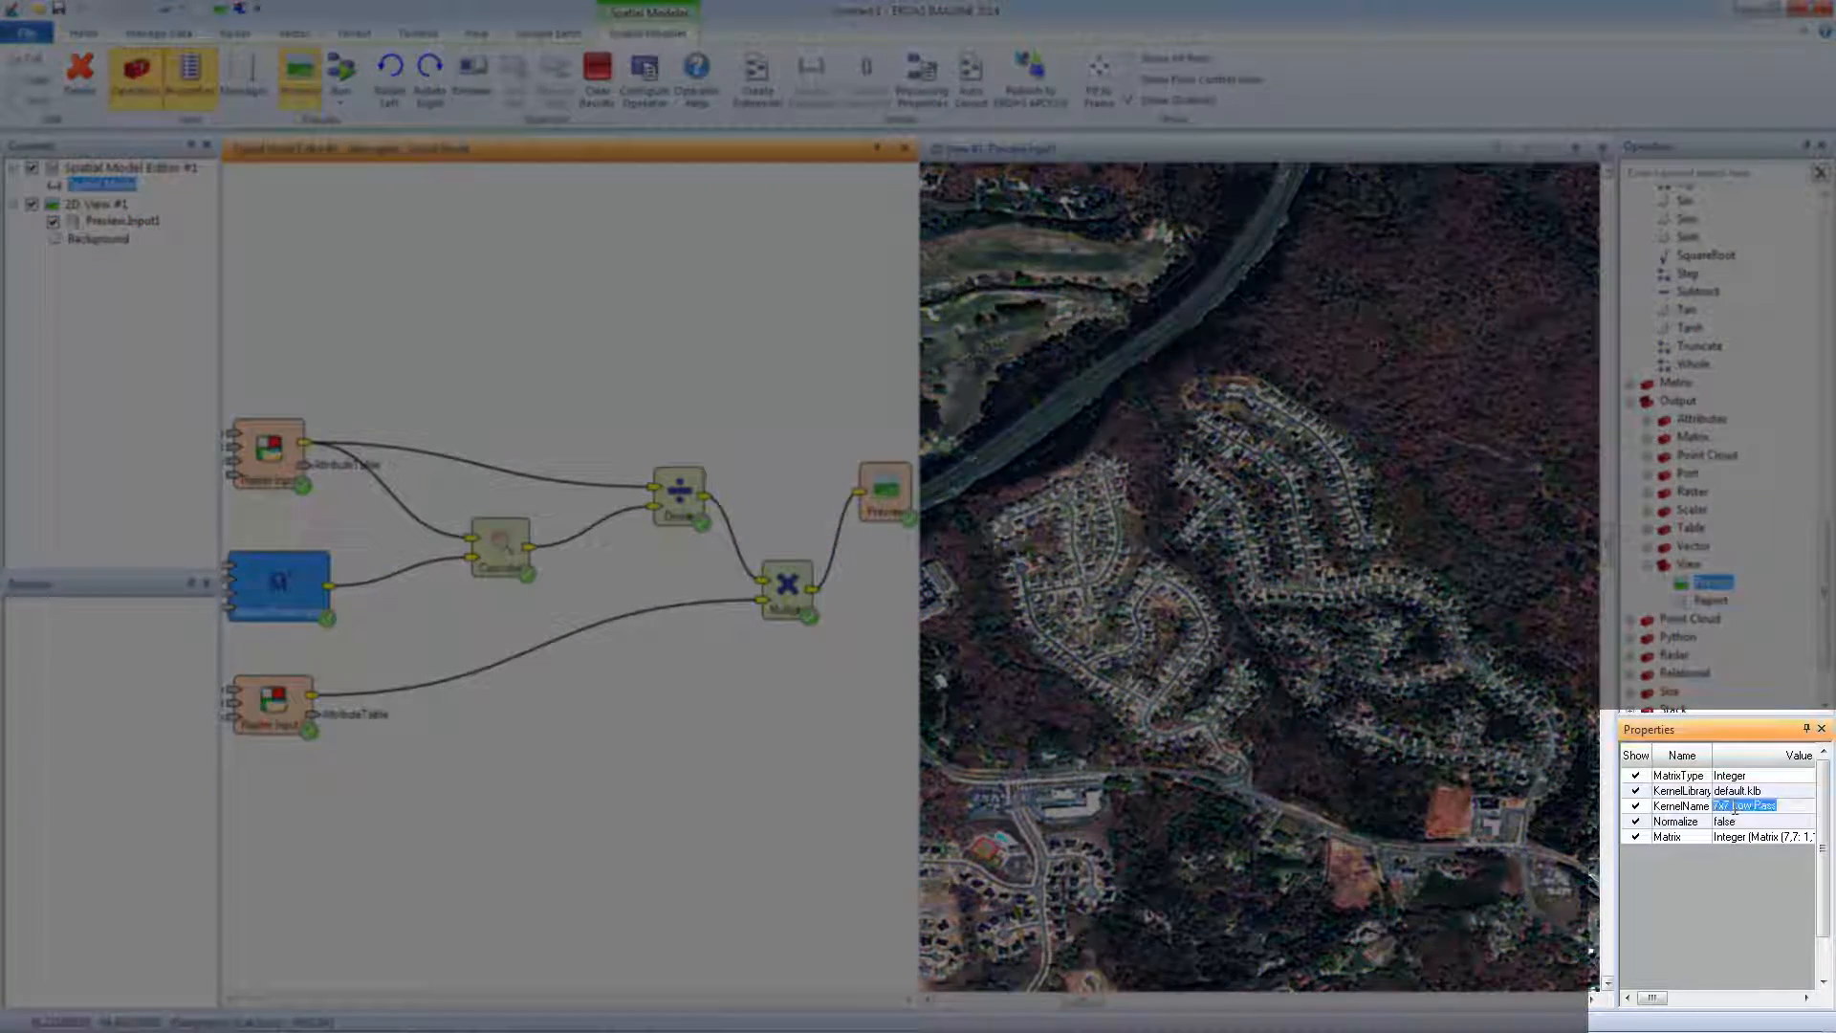
{"action": "key", "text": "BackSpace"}
{"action": "key", "text": "BackSpace"}
{"action": "key", "text": "BackSpace"}
{"action": "type", "text": "3x3"}
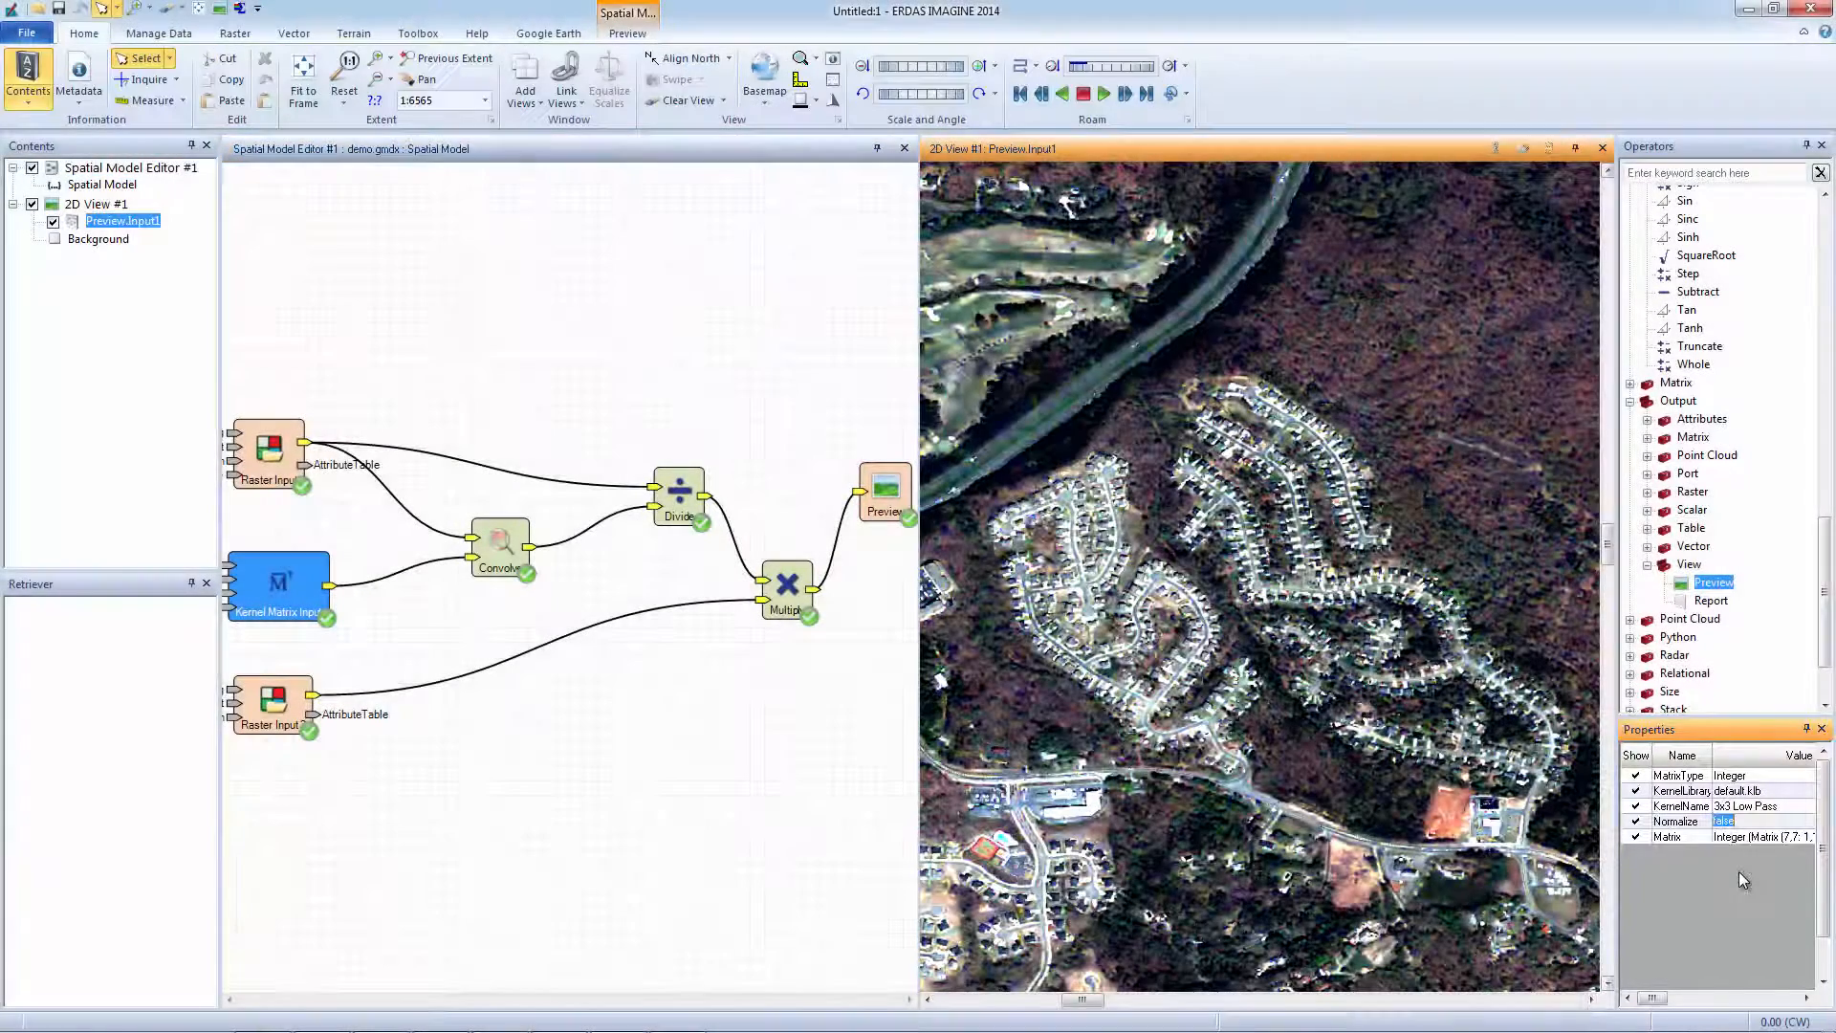
{"action": "key", "text": "Tab"}
{"action": "left_click", "coordinate": [1732, 806]}
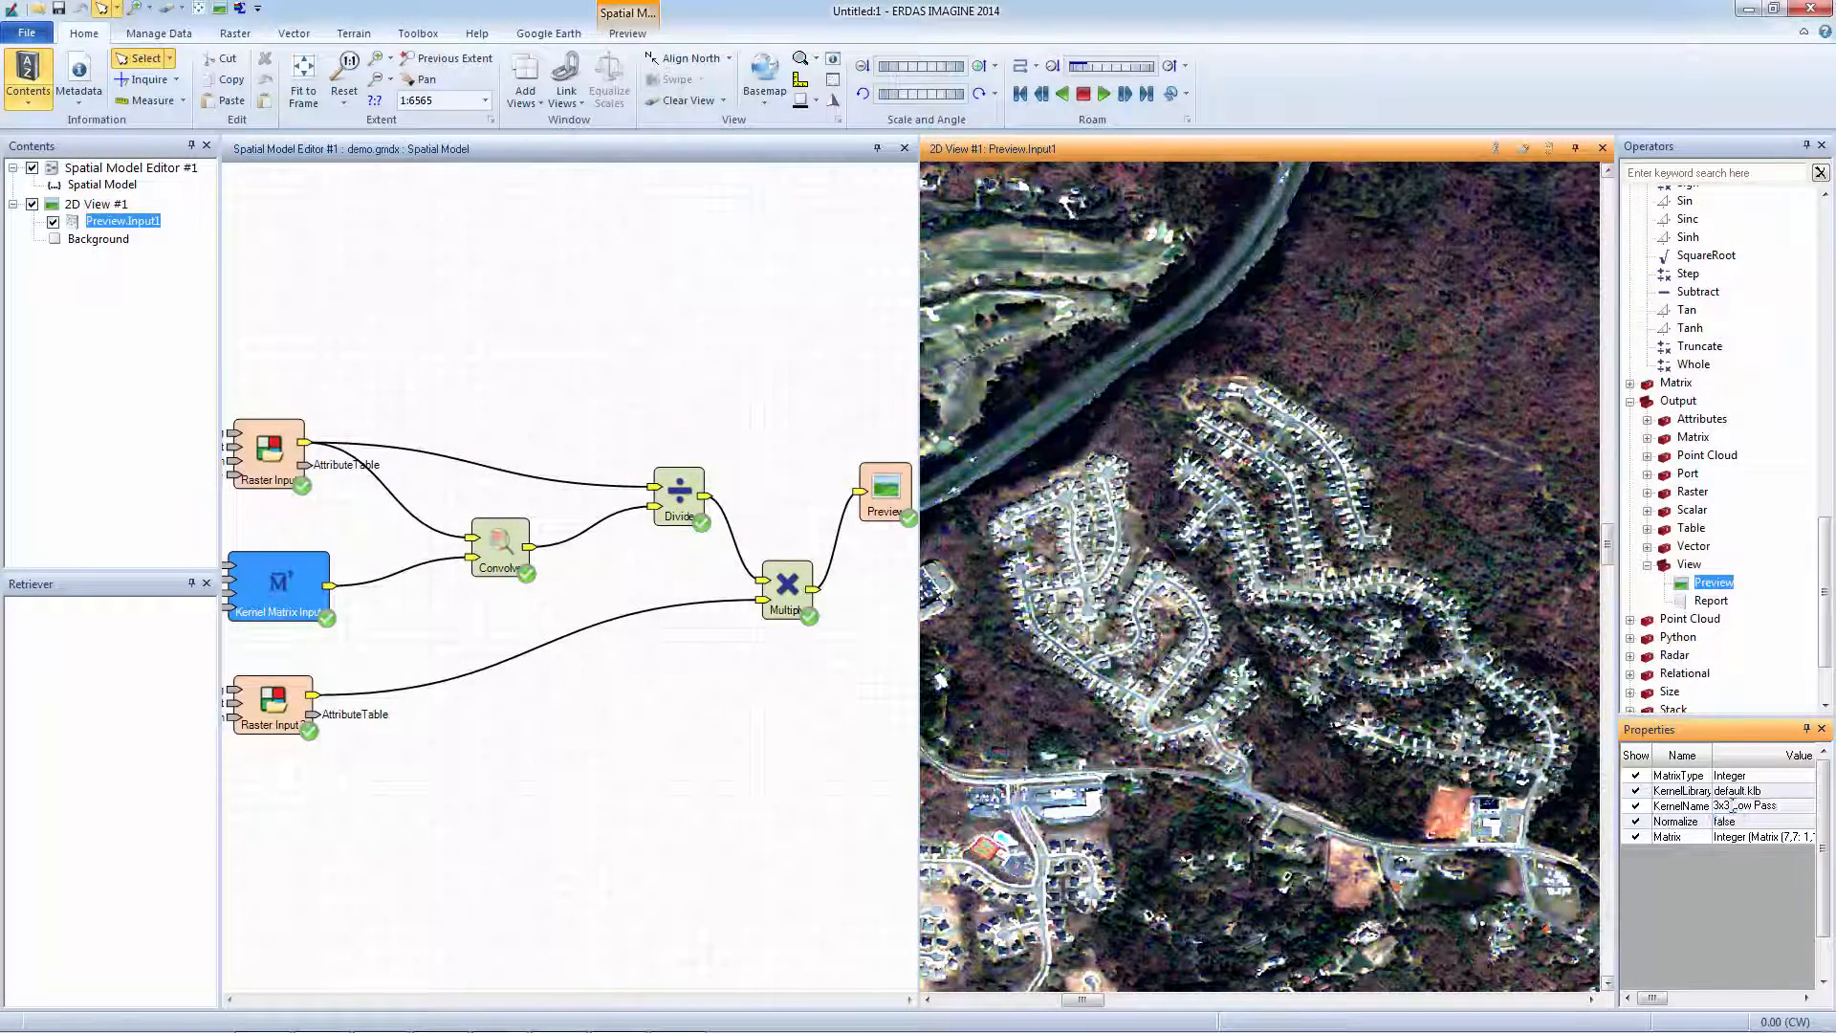
{"action": "type", "text": "5x5"}
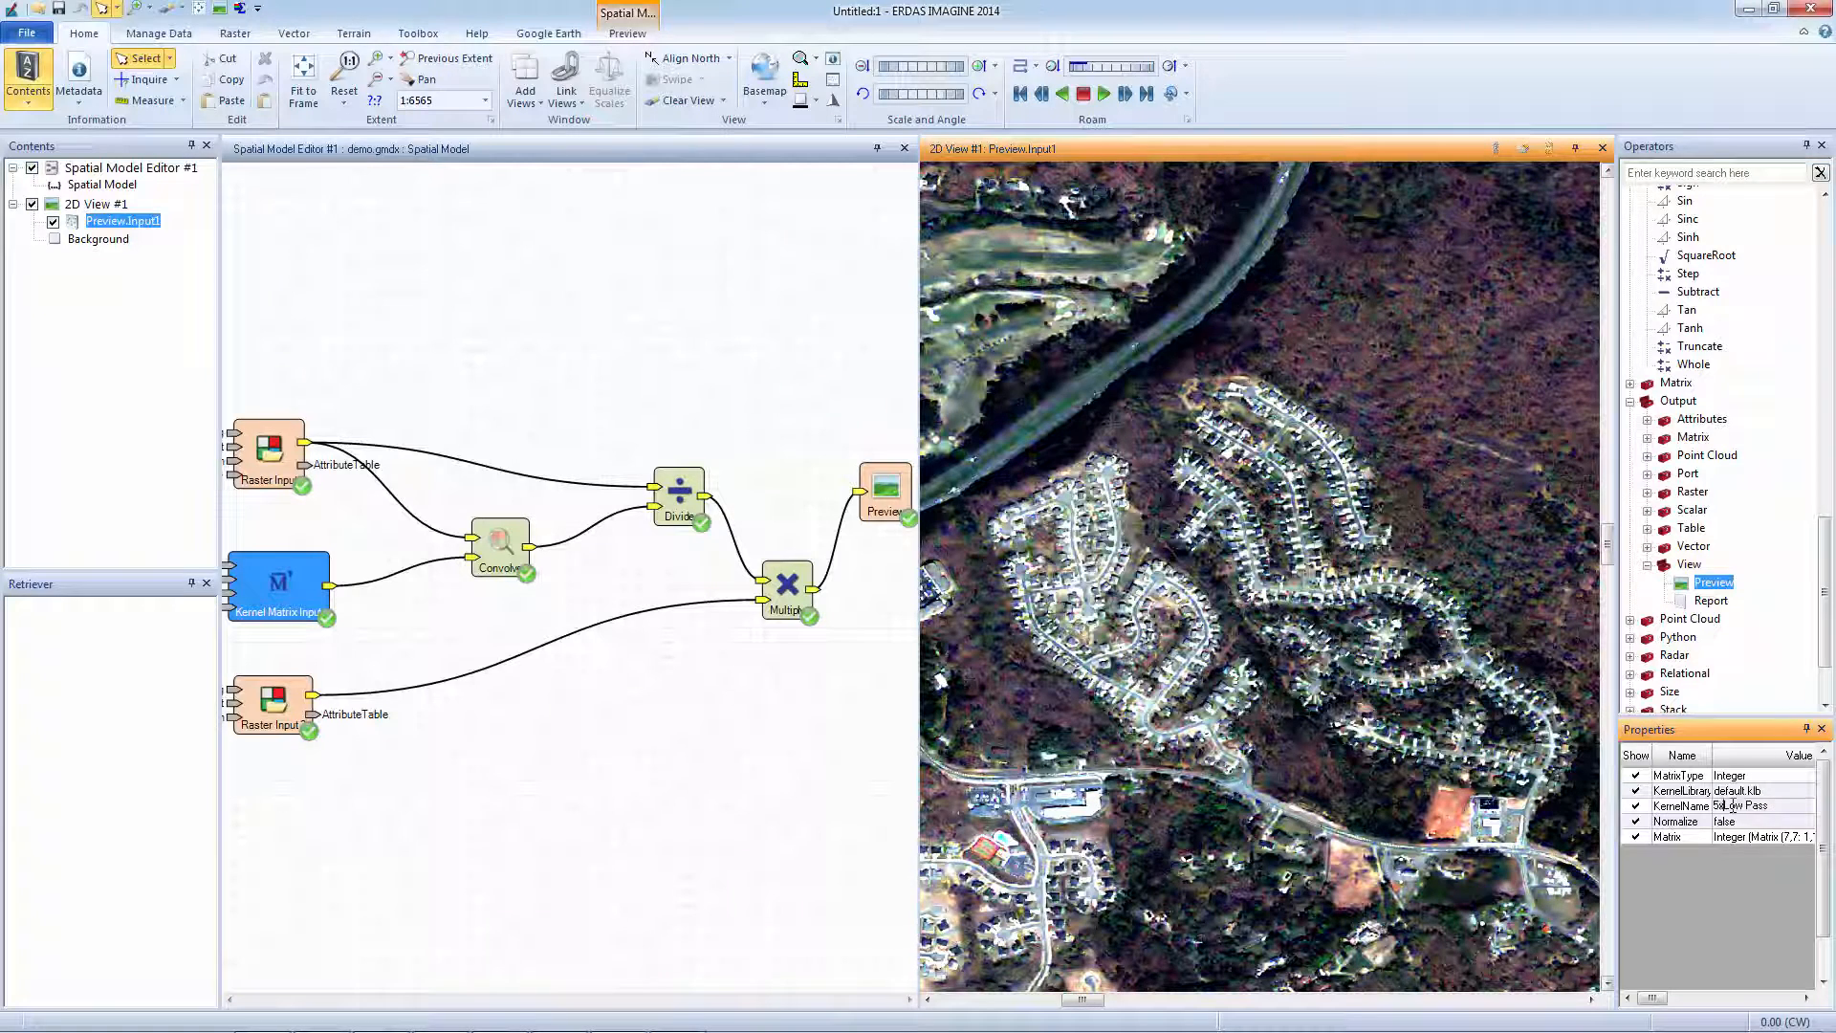
{"action": "key", "text": "Tab"}
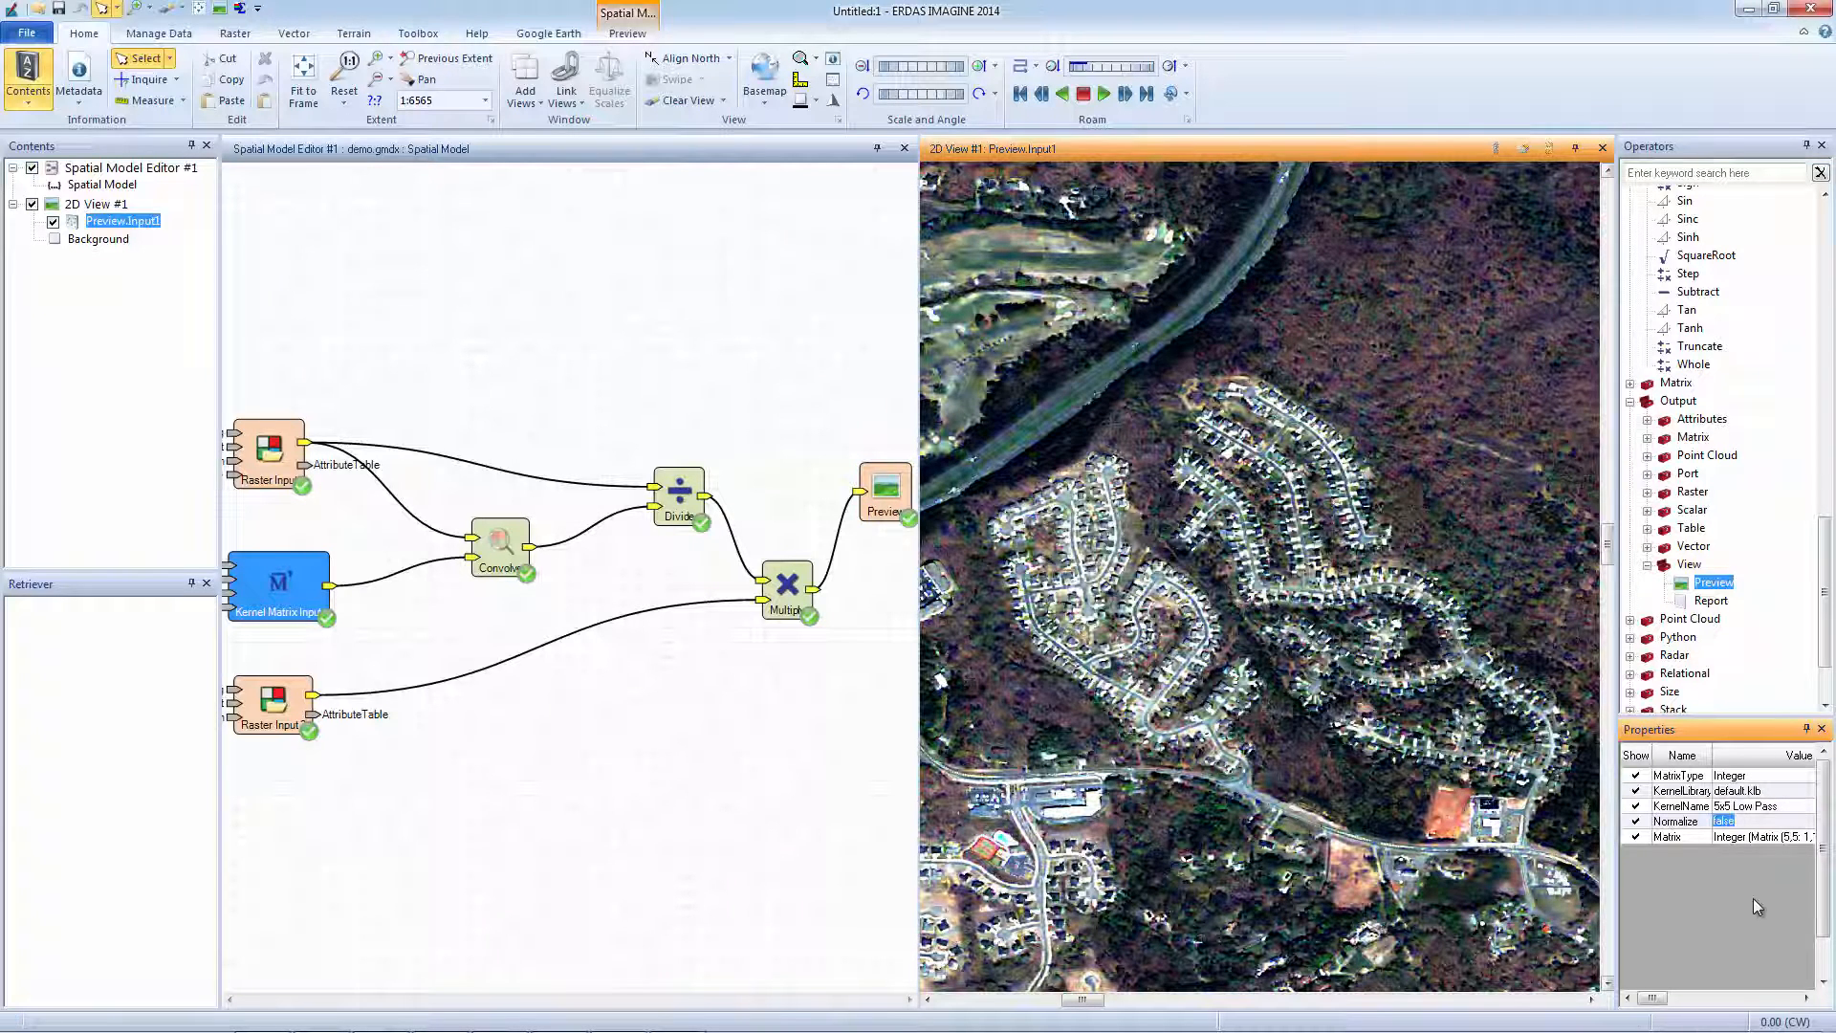
{"action": "left_click", "coordinate": [1733, 808]}
{"action": "left_click", "coordinate": [1733, 808]}
{"action": "type", "text": "7x7"}
{"action": "key", "text": "Tab"}
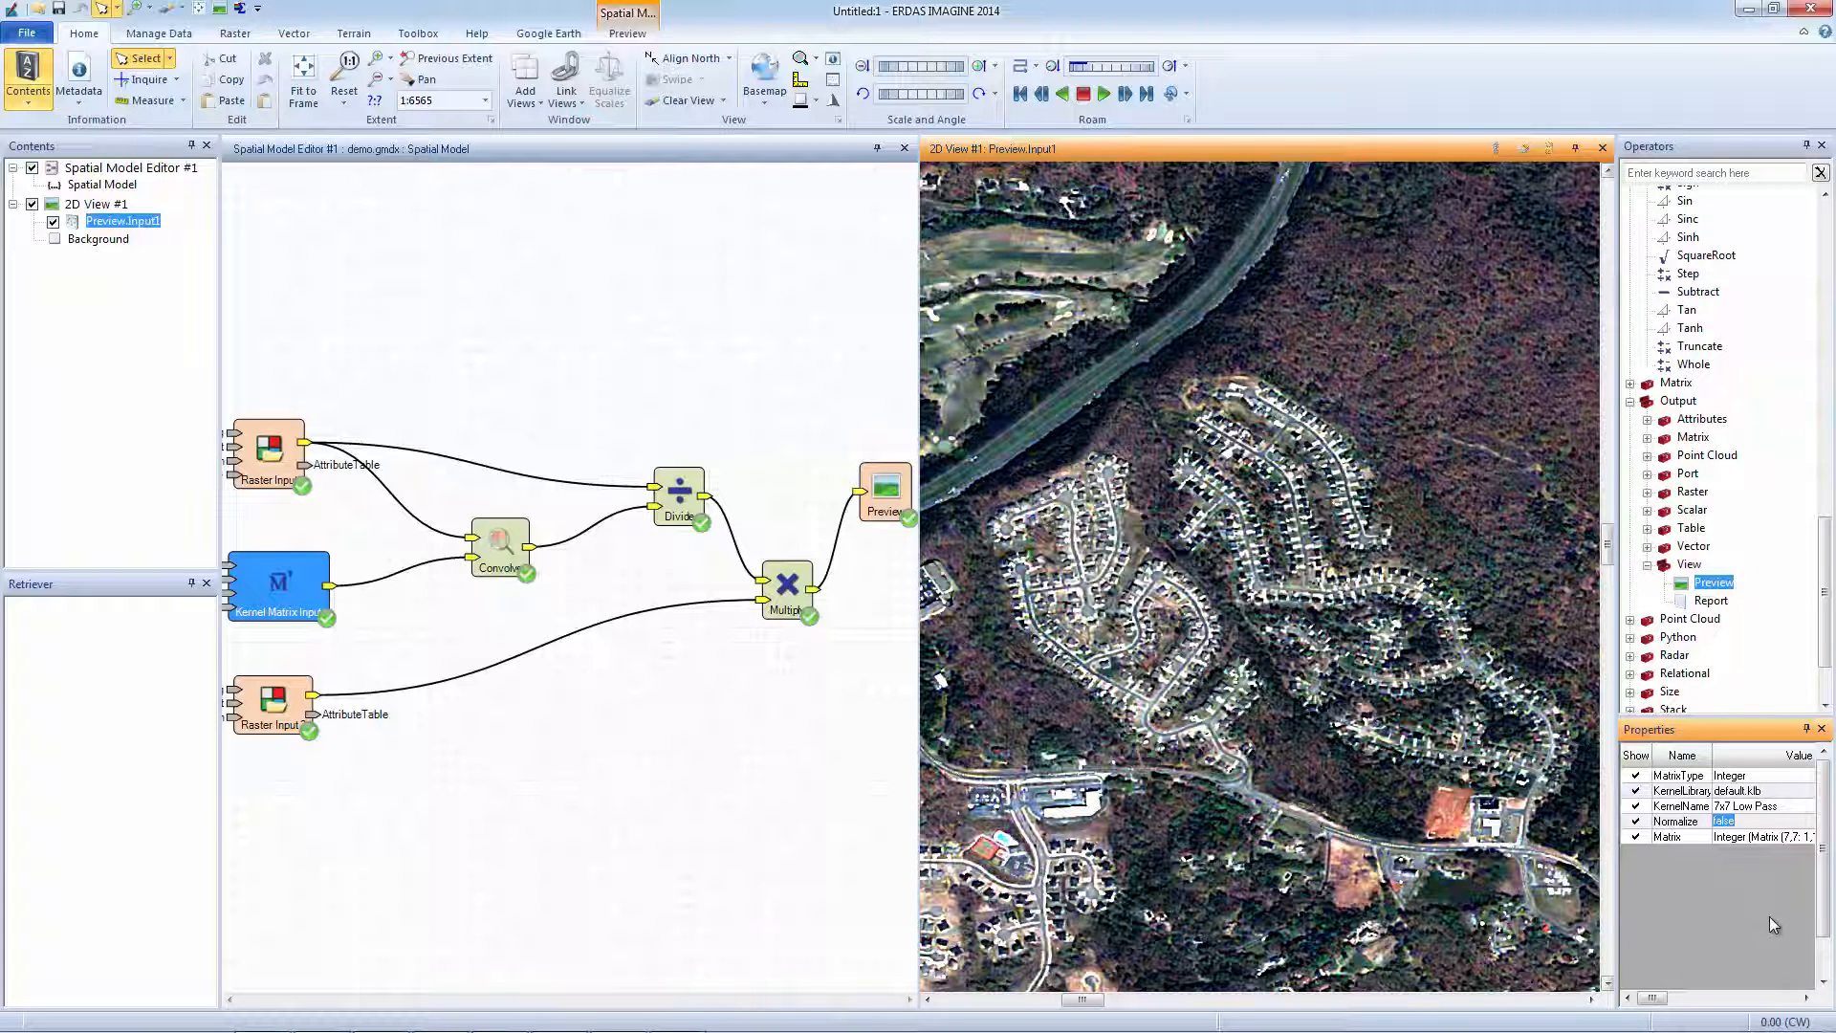
Close the 2D preview view and fit the model diagram to the editor frame.
{"action": "left_click", "coordinate": [1603, 149]}
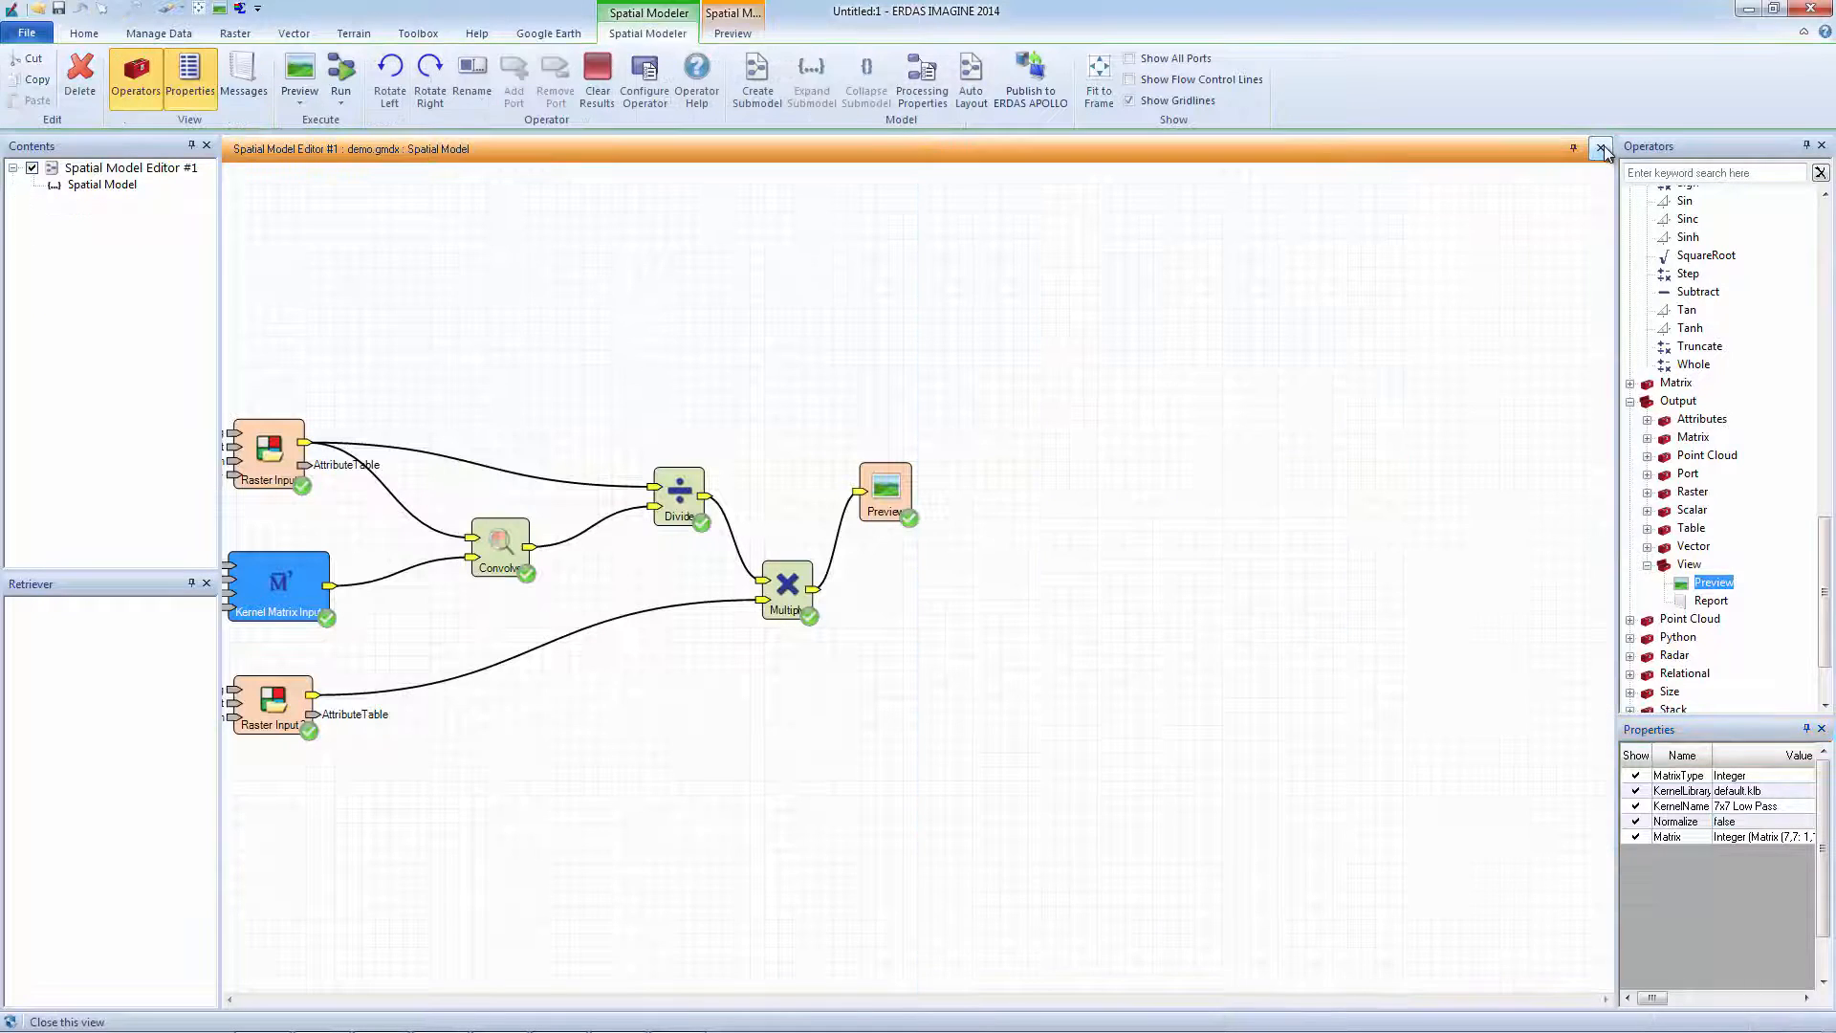
{"action": "left_click", "coordinate": [1102, 75]}
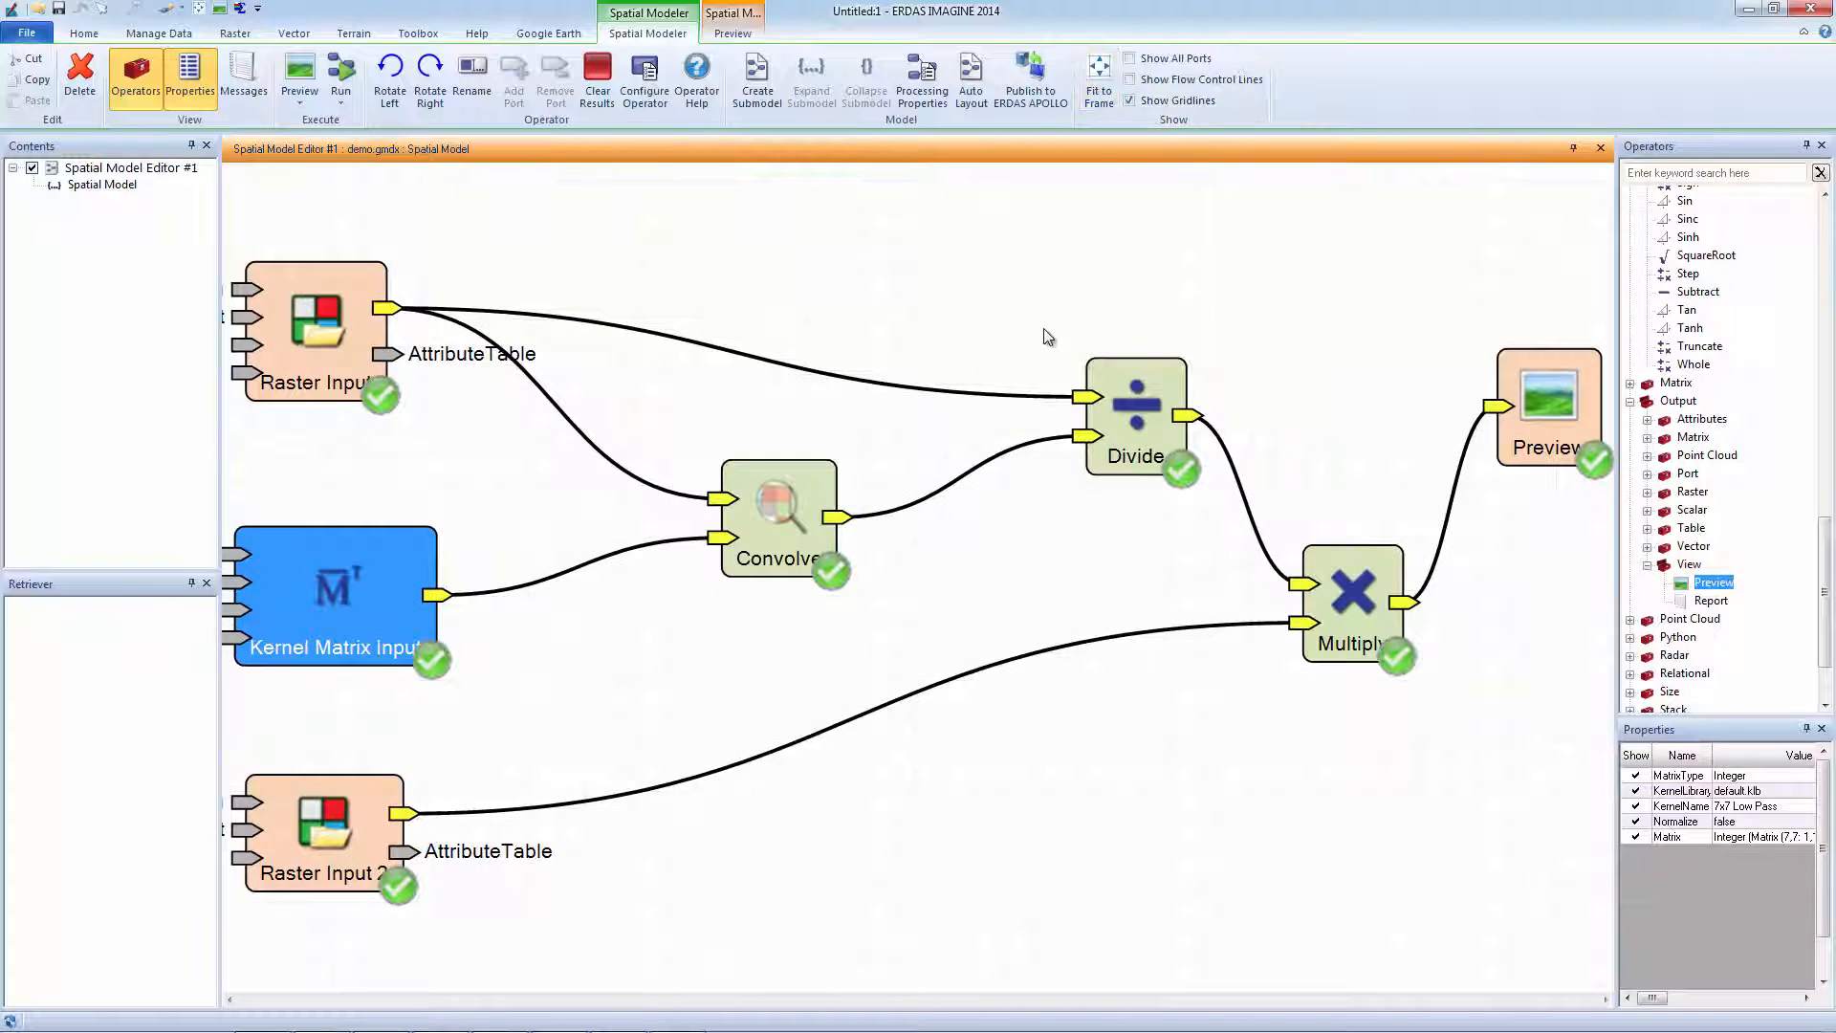
{"action": "left_click", "coordinate": [1028, 576]}
{"action": "scroll", "coordinate": [1027, 577], "scroll_direction": "down", "scroll_amount": 1}
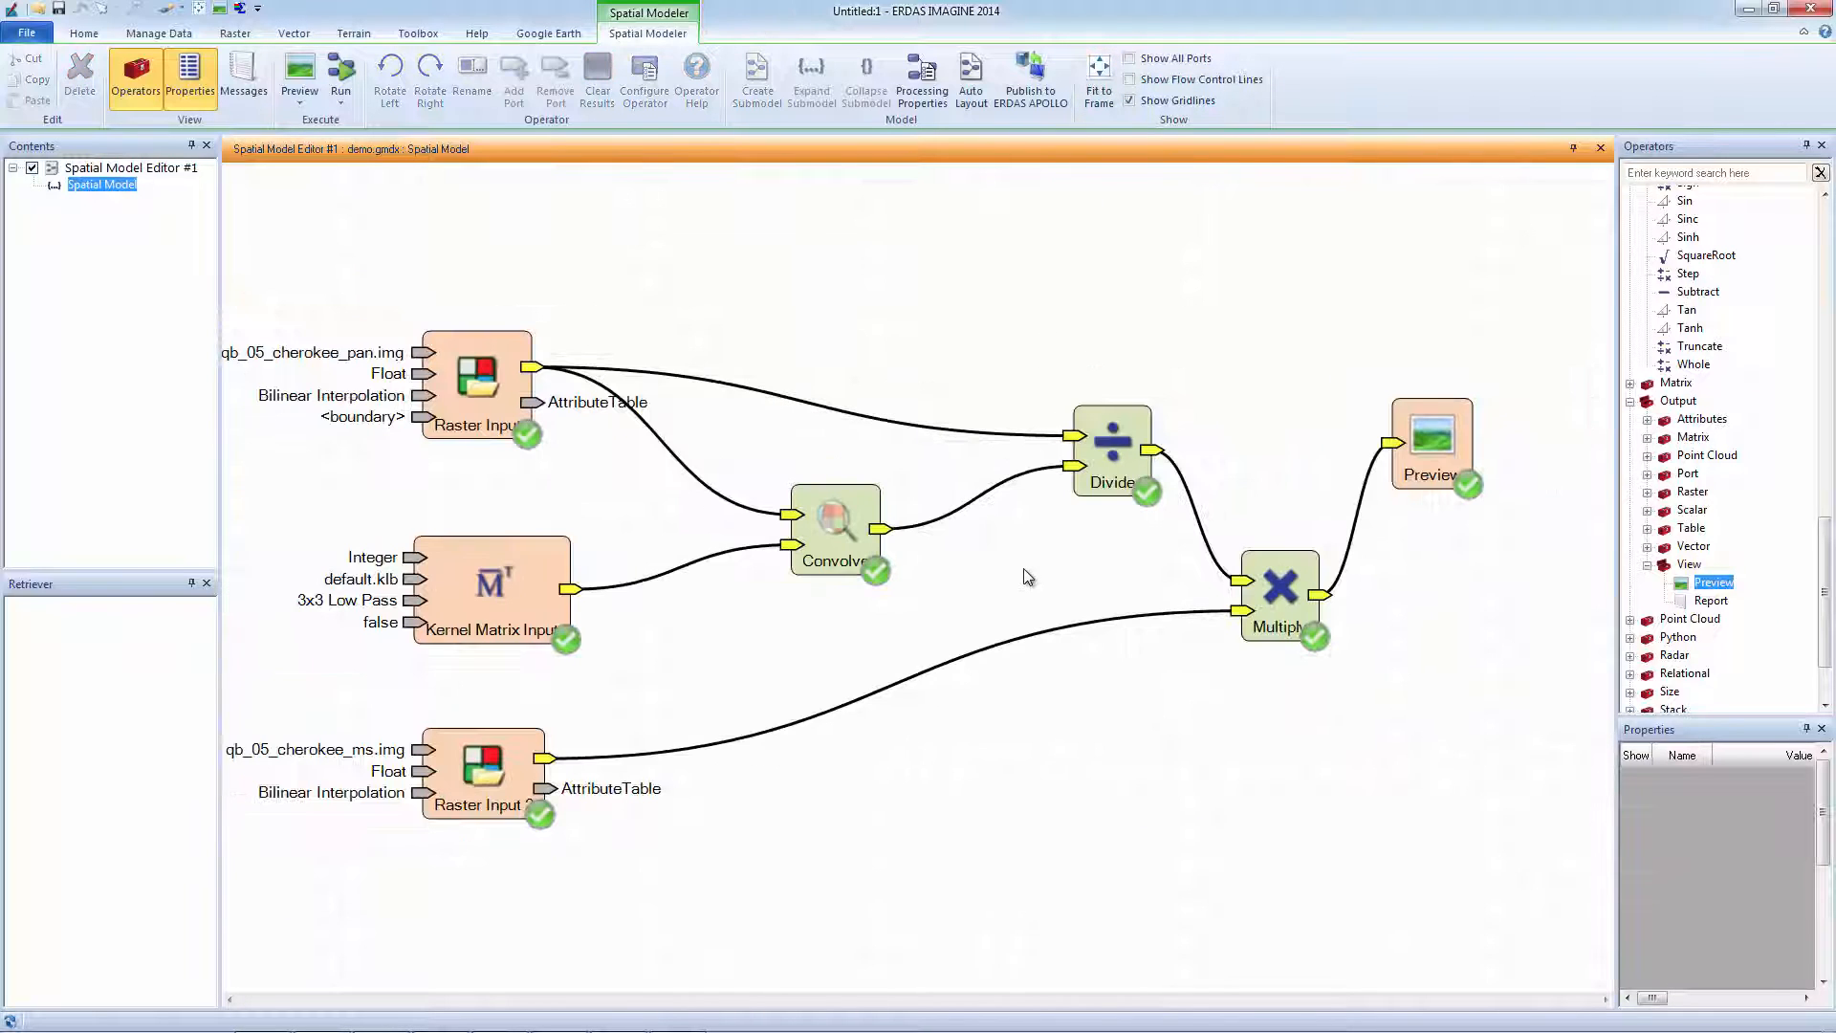
{"action": "scroll", "coordinate": [1025, 572], "scroll_direction": "down", "scroll_amount": 1}
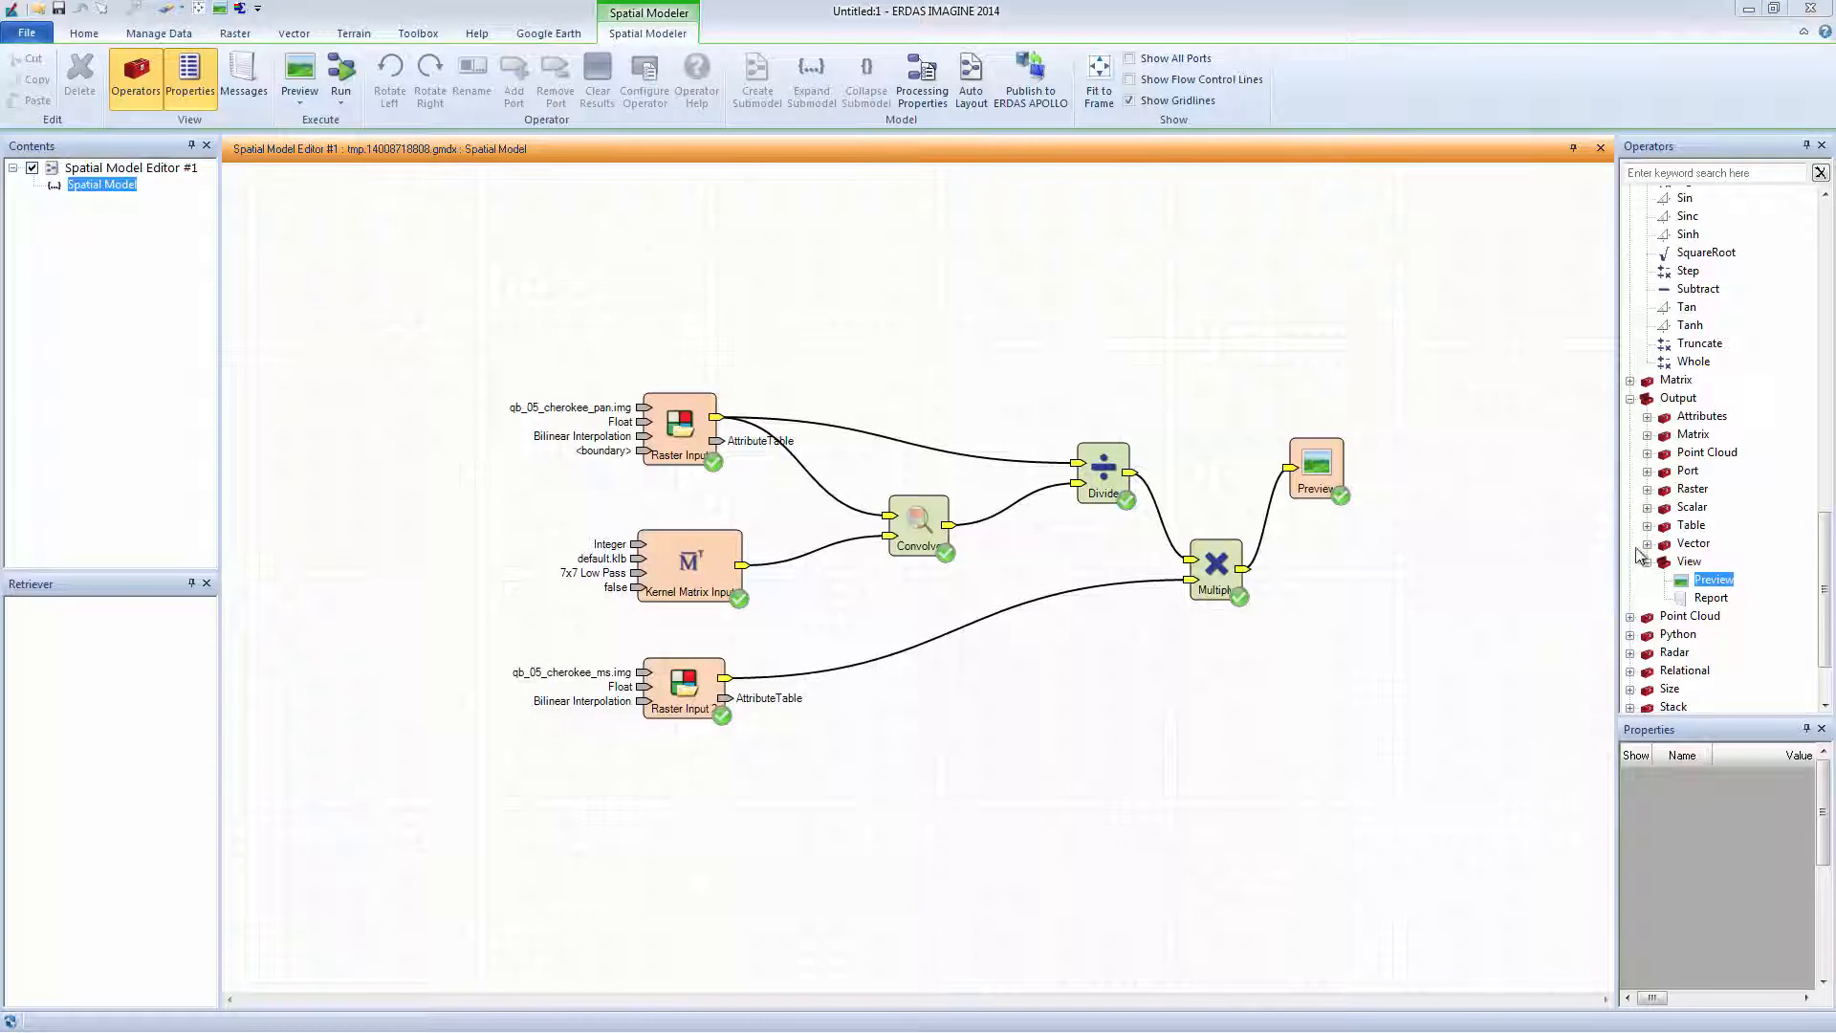
Add a Raster Output node to the model and link Multiply's output into it.
{"action": "left_click", "coordinate": [1648, 490]}
{"action": "left_click_drag", "start_coordinate": [1722, 507], "coordinate": [1392, 619]}
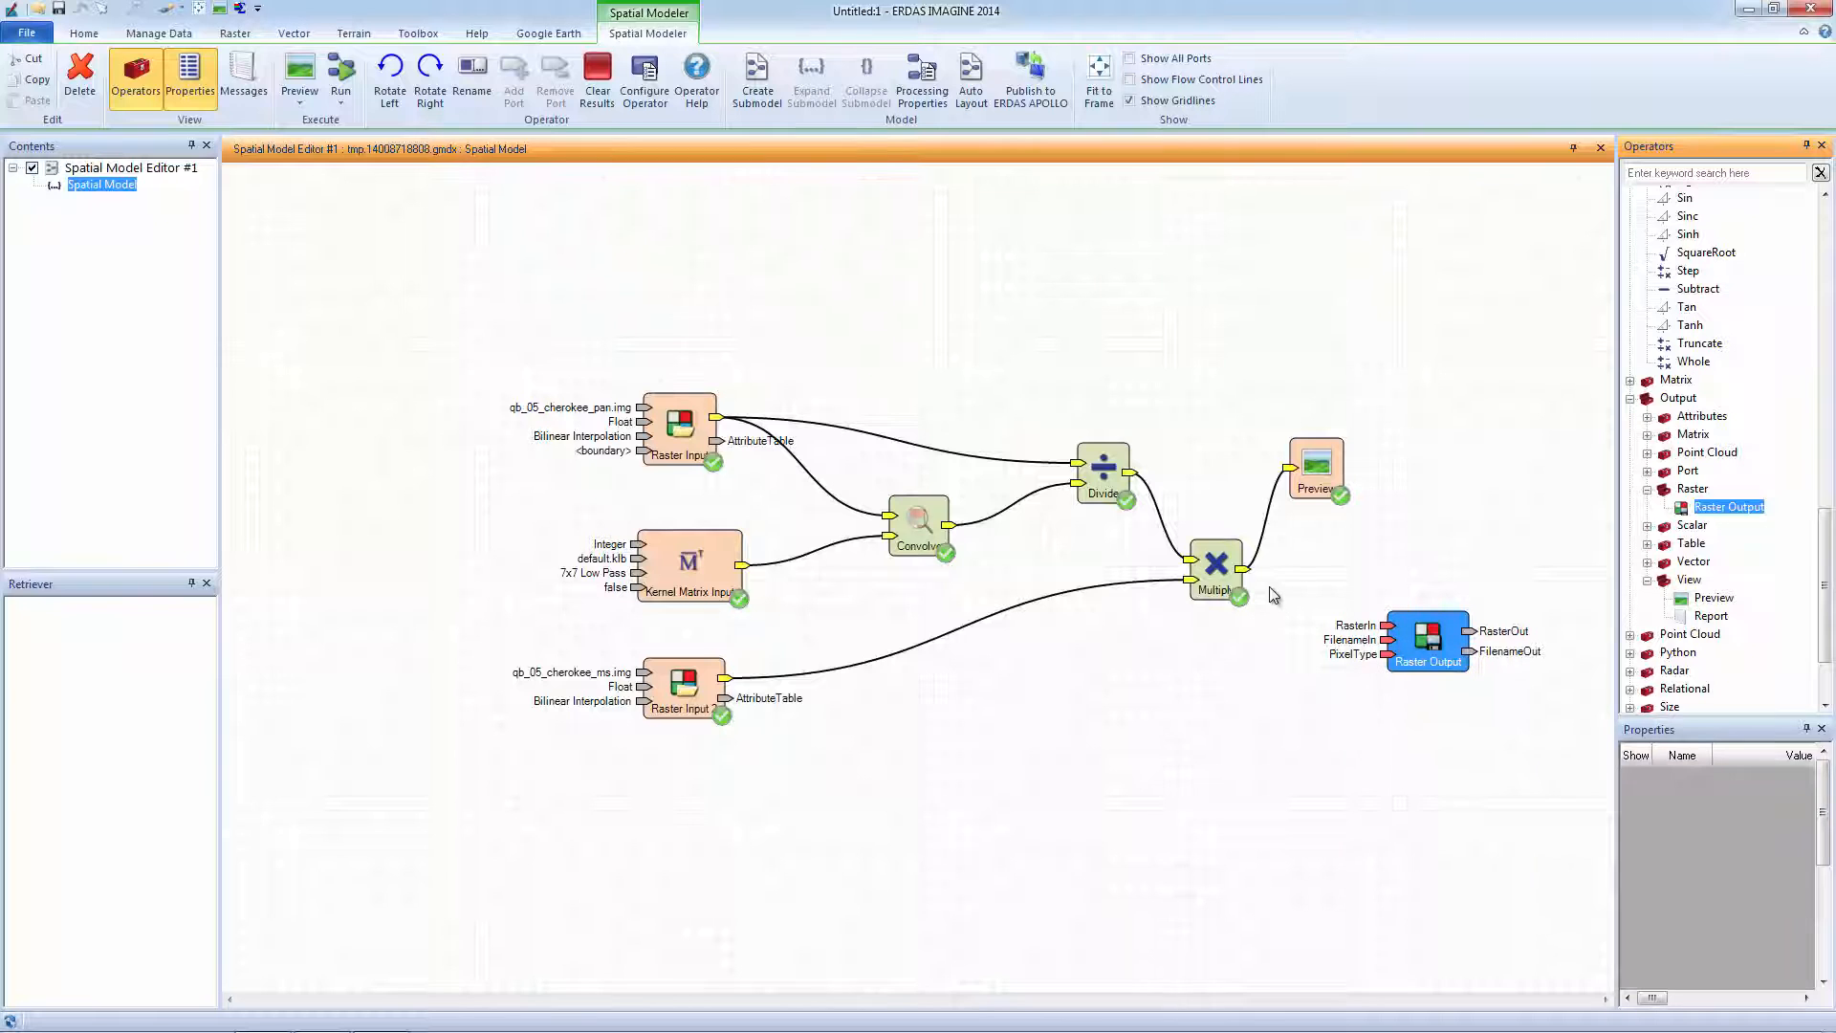
{"action": "left_click_drag", "start_coordinate": [1242, 569], "coordinate": [1388, 626]}
{"action": "left_click", "coordinate": [1449, 635]}
Set the Raster Output to write resmerge as Float 64 Bit, Continuous data.
{"action": "double_click", "coordinate": [1450, 635]}
{"action": "type", "text": "resmerge"}
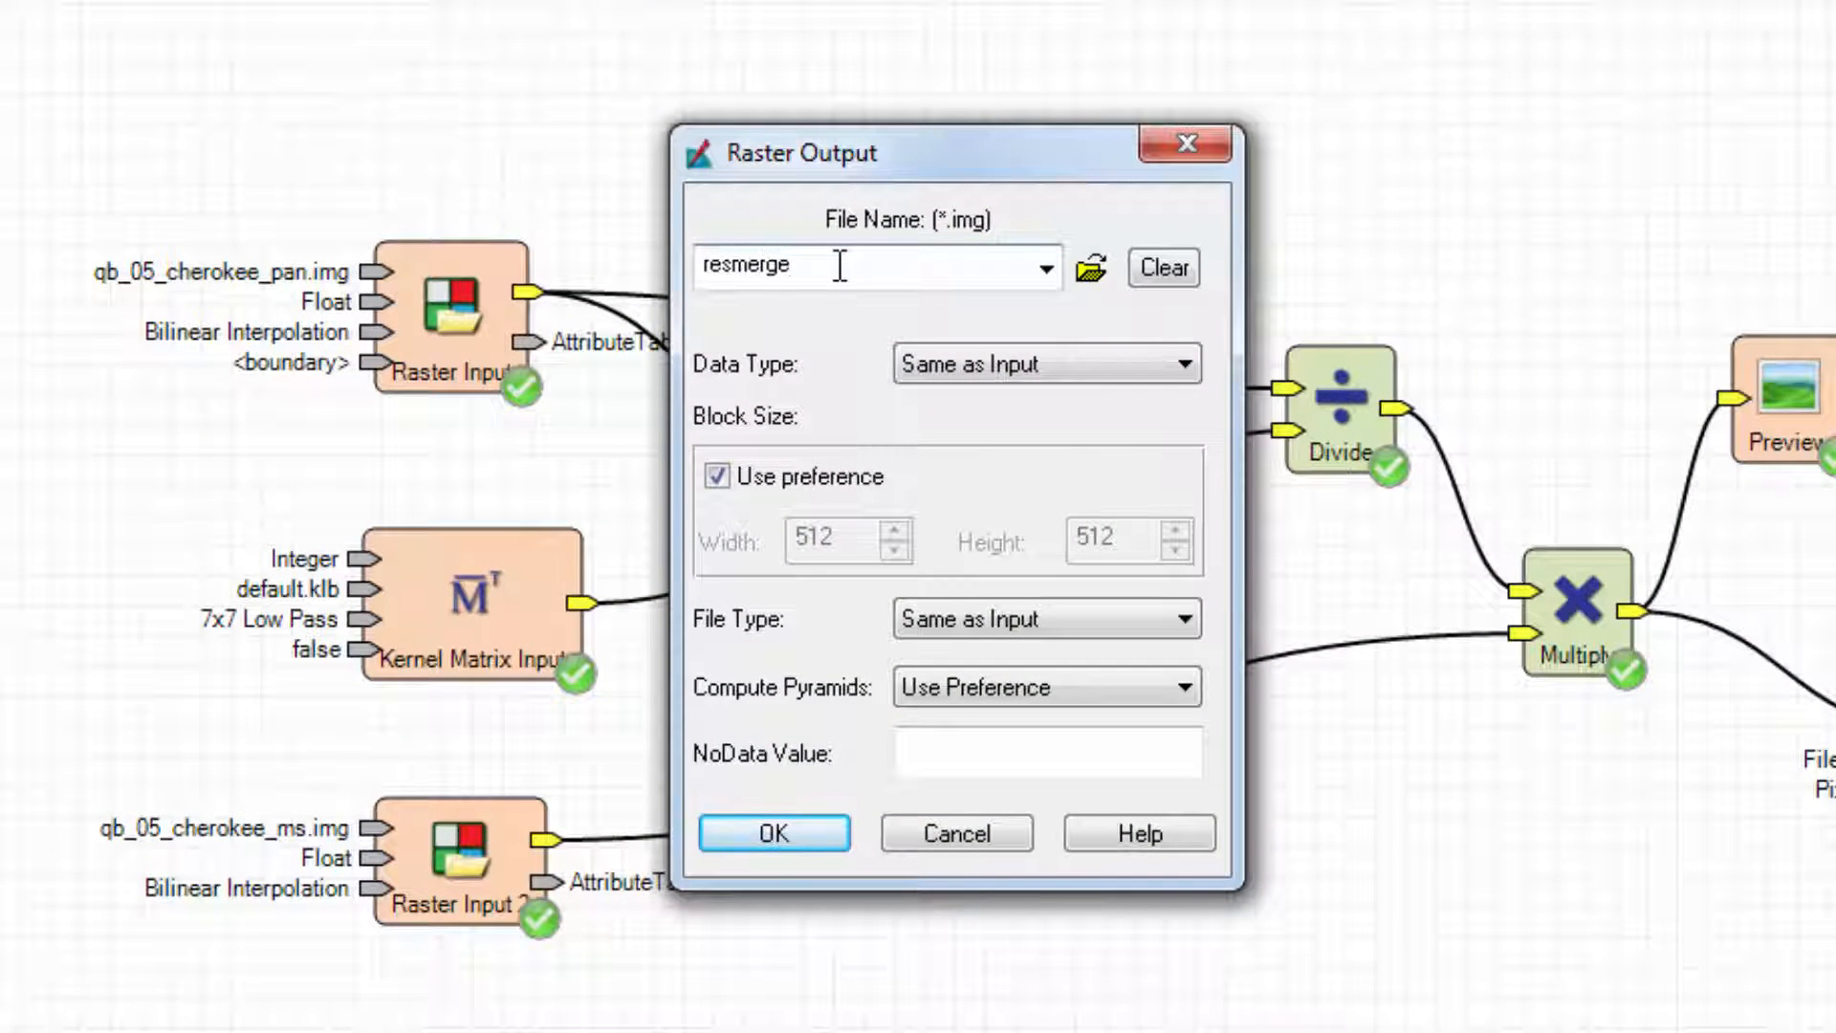
{"action": "key", "text": "Tab"}
{"action": "left_click", "coordinate": [1134, 365]}
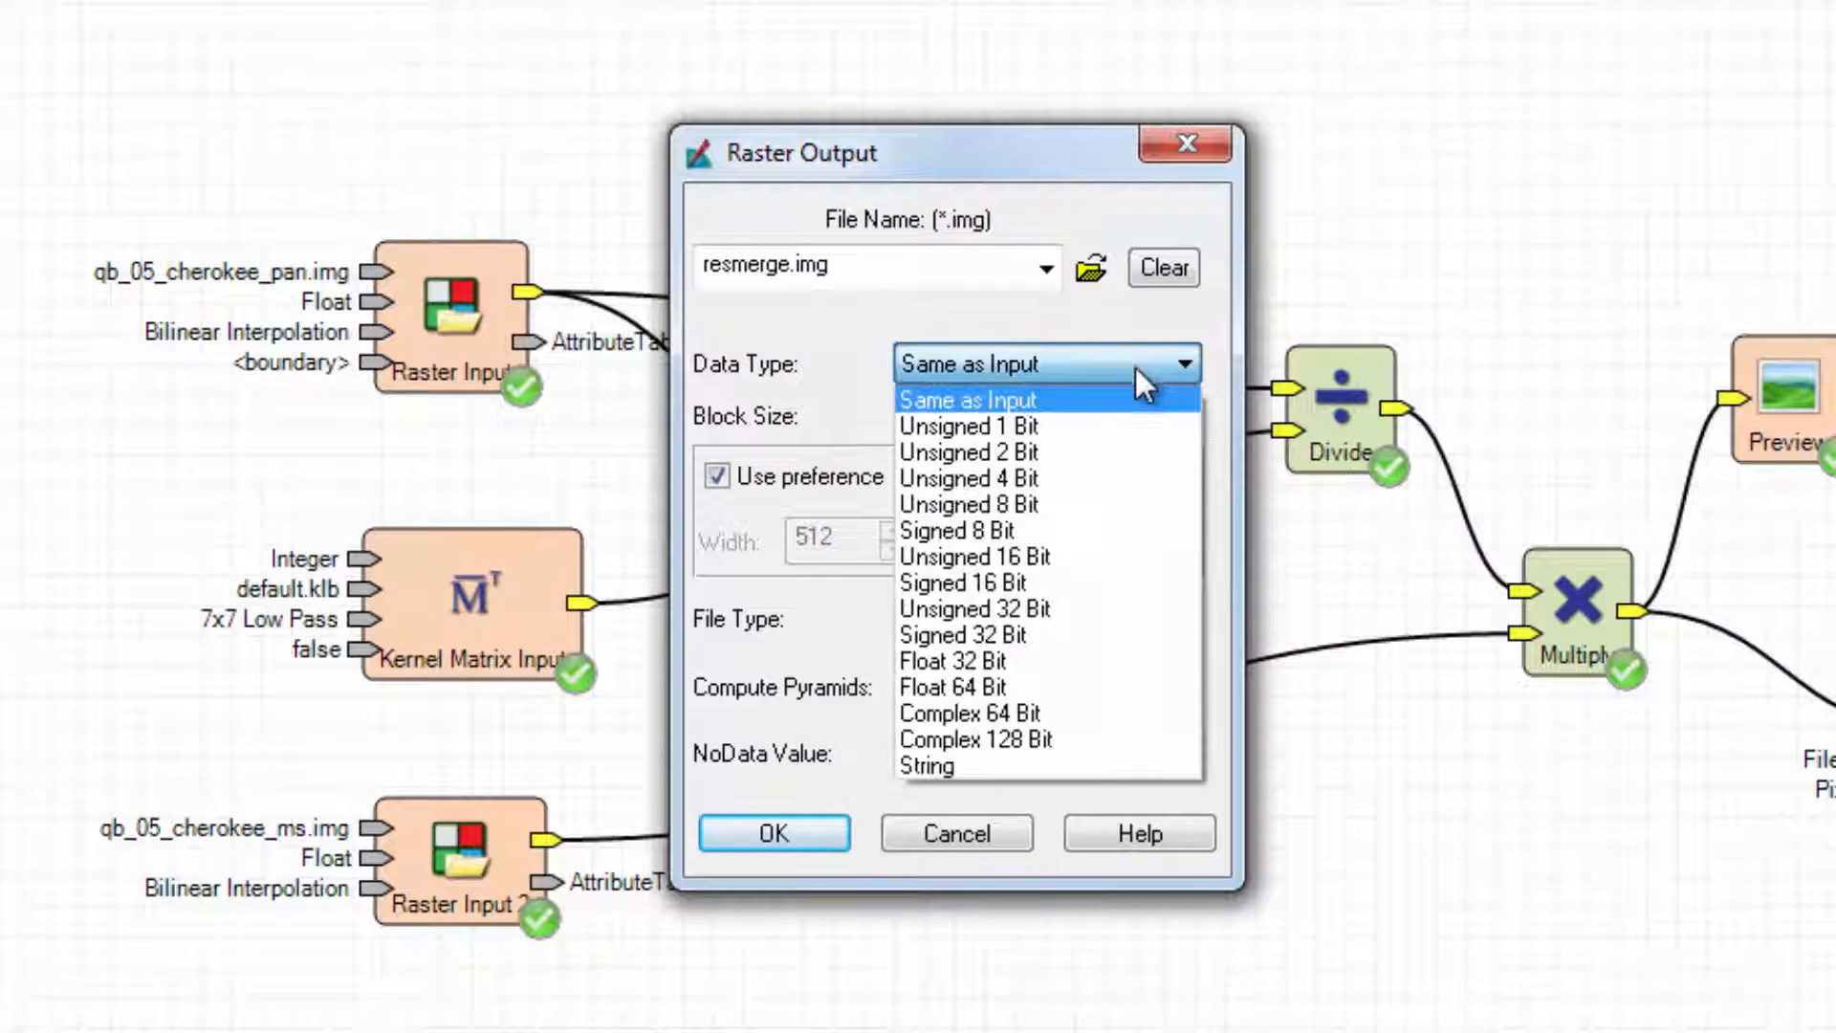
{"action": "left_click", "coordinate": [1096, 683]}
{"action": "left_click", "coordinate": [1107, 633]}
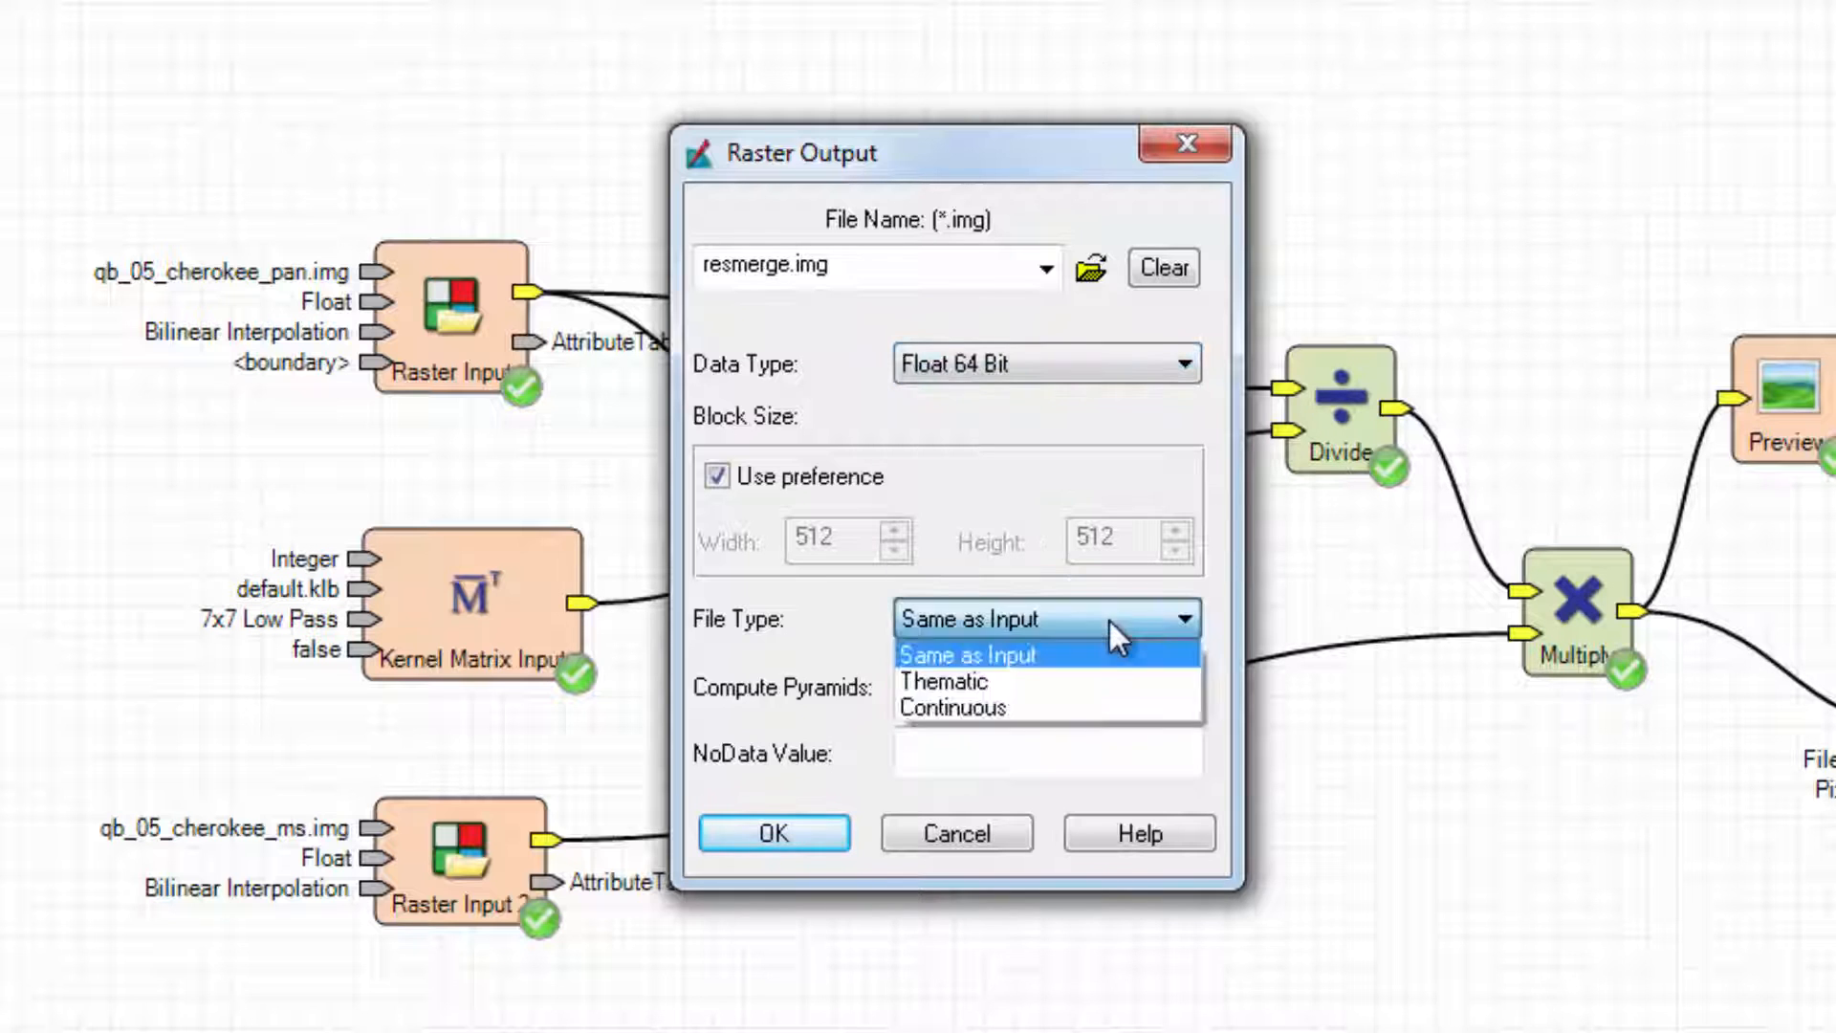
{"action": "left_click", "coordinate": [1121, 705]}
{"action": "left_click", "coordinate": [834, 828]}
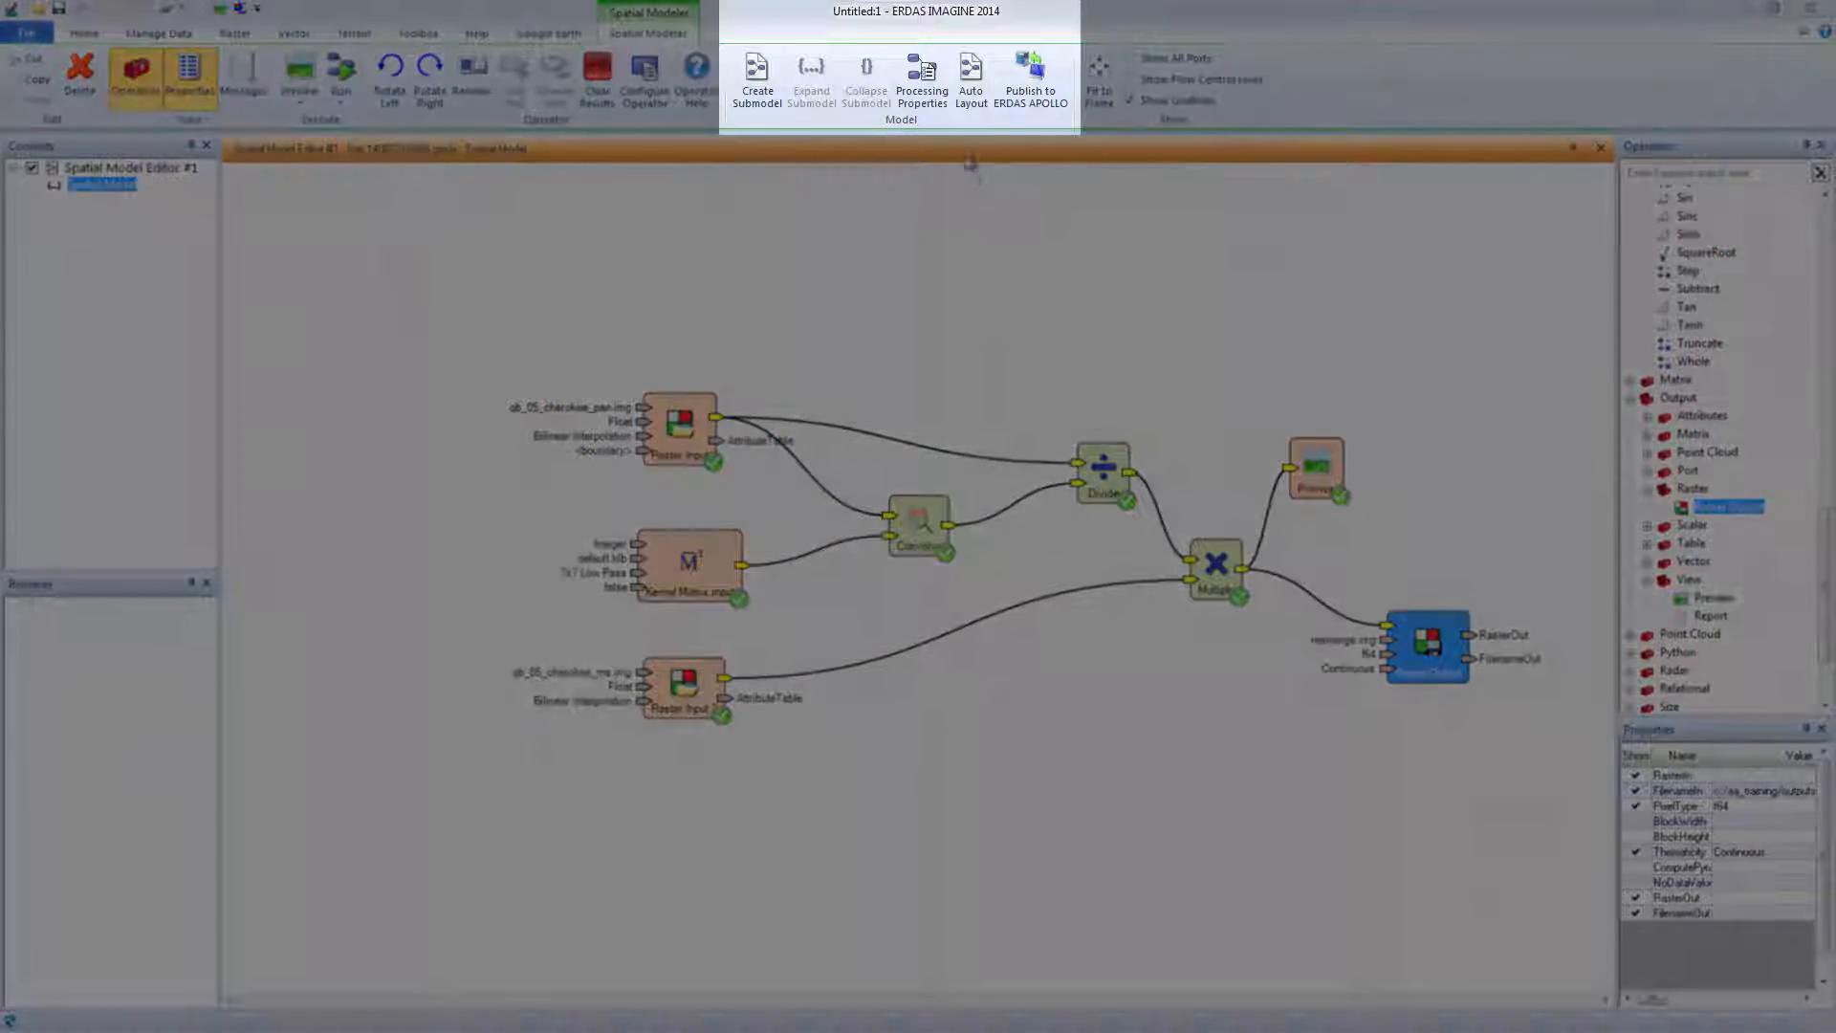
Set the processing Cell Size Rule to Minimum of all inputs and the Window Rule to Specify.
{"action": "left_click", "coordinate": [935, 96]}
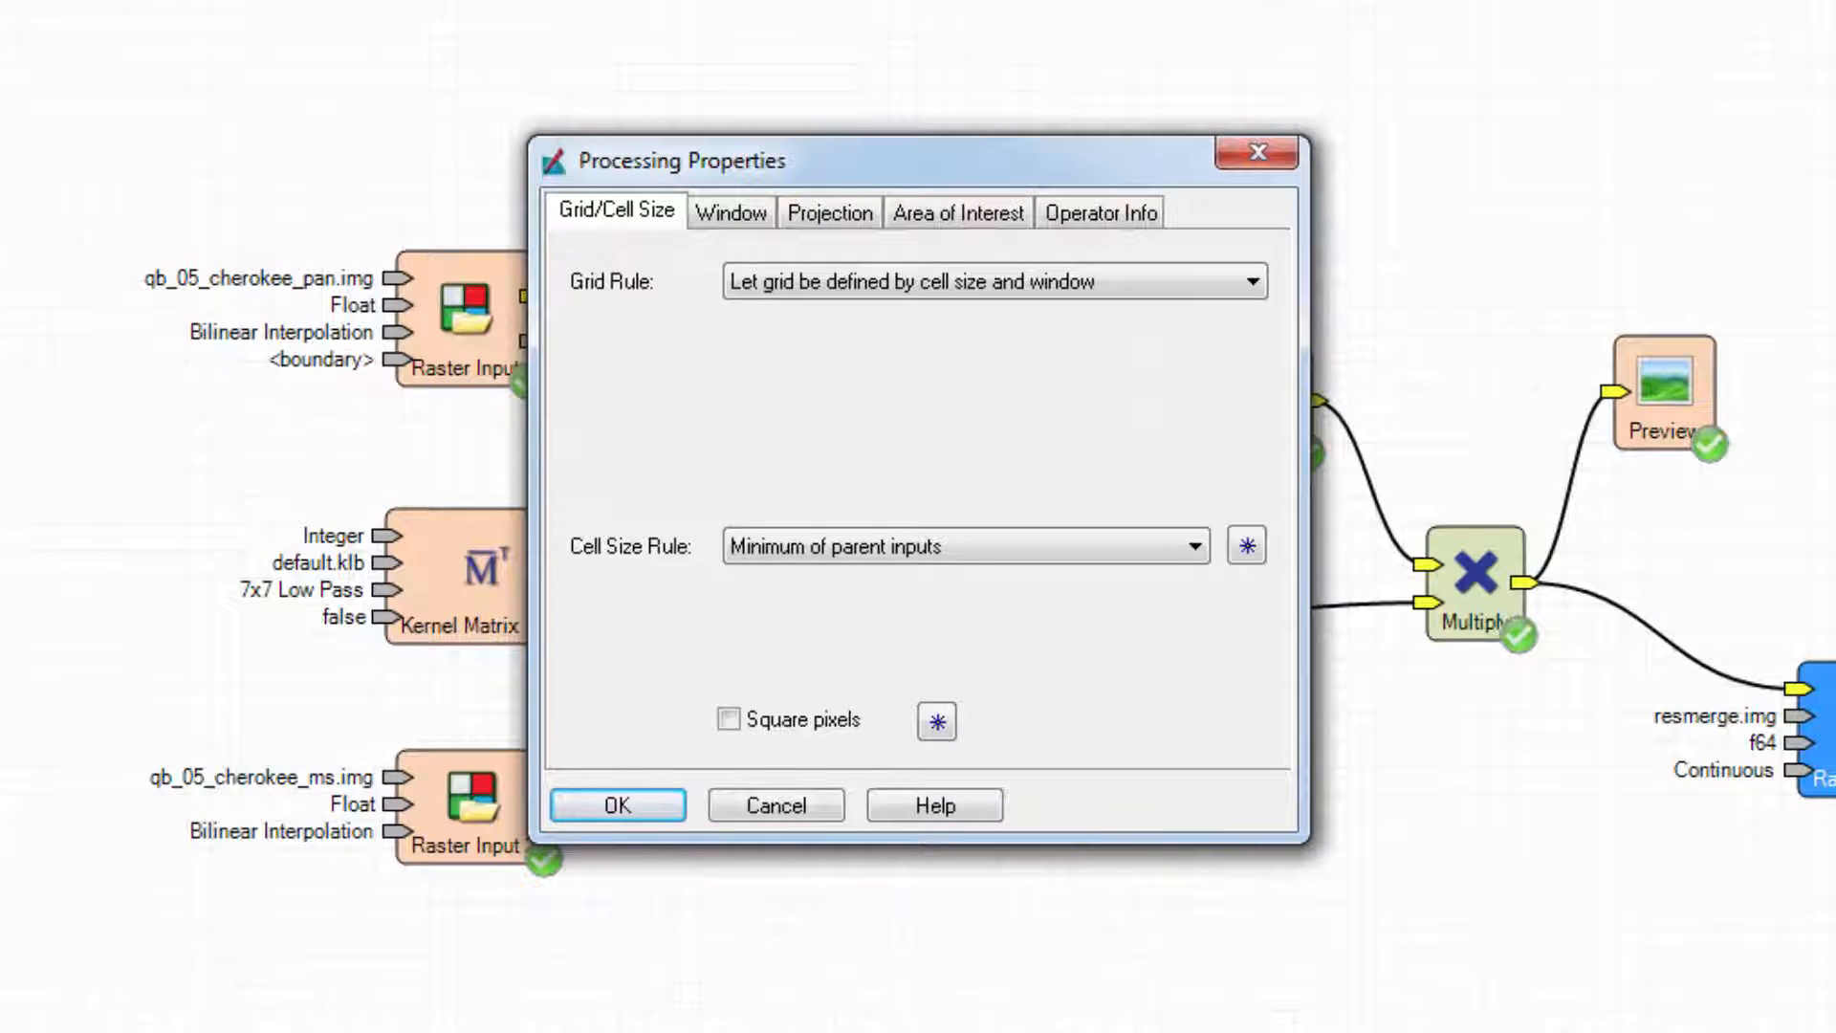
{"action": "left_click", "coordinate": [1195, 547]}
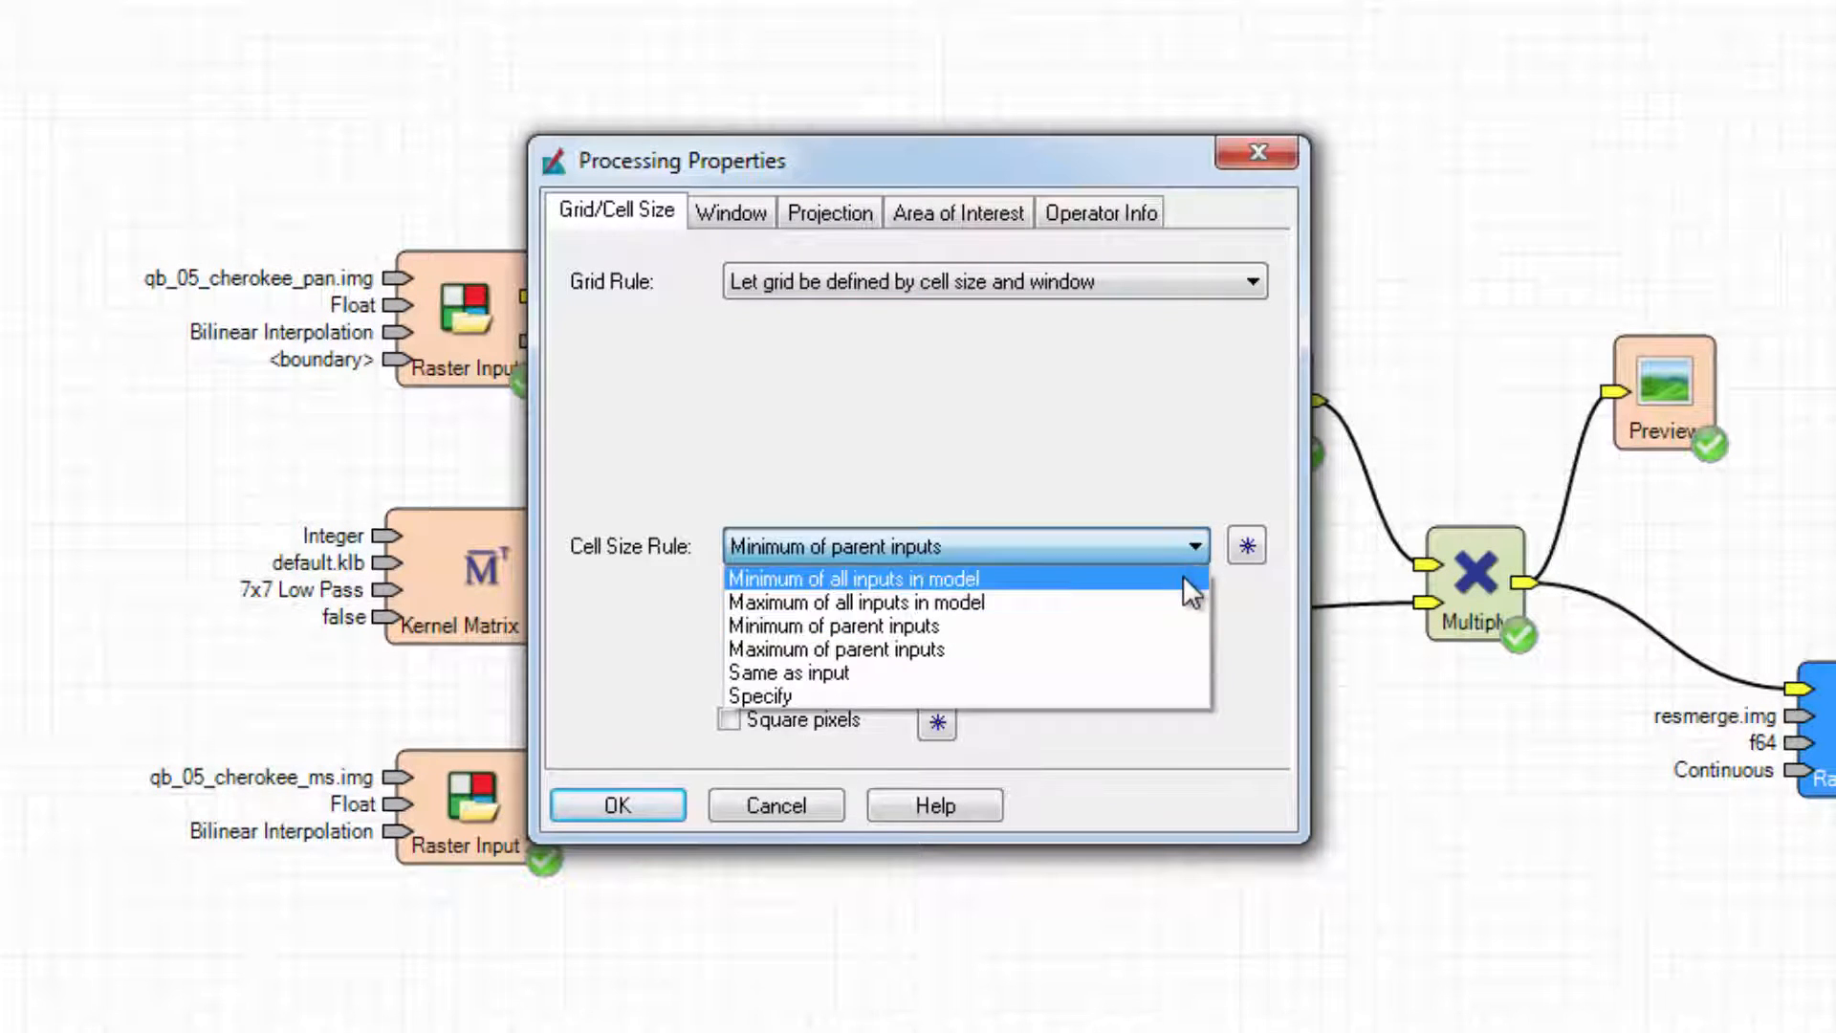
{"action": "left_click", "coordinate": [1184, 578]}
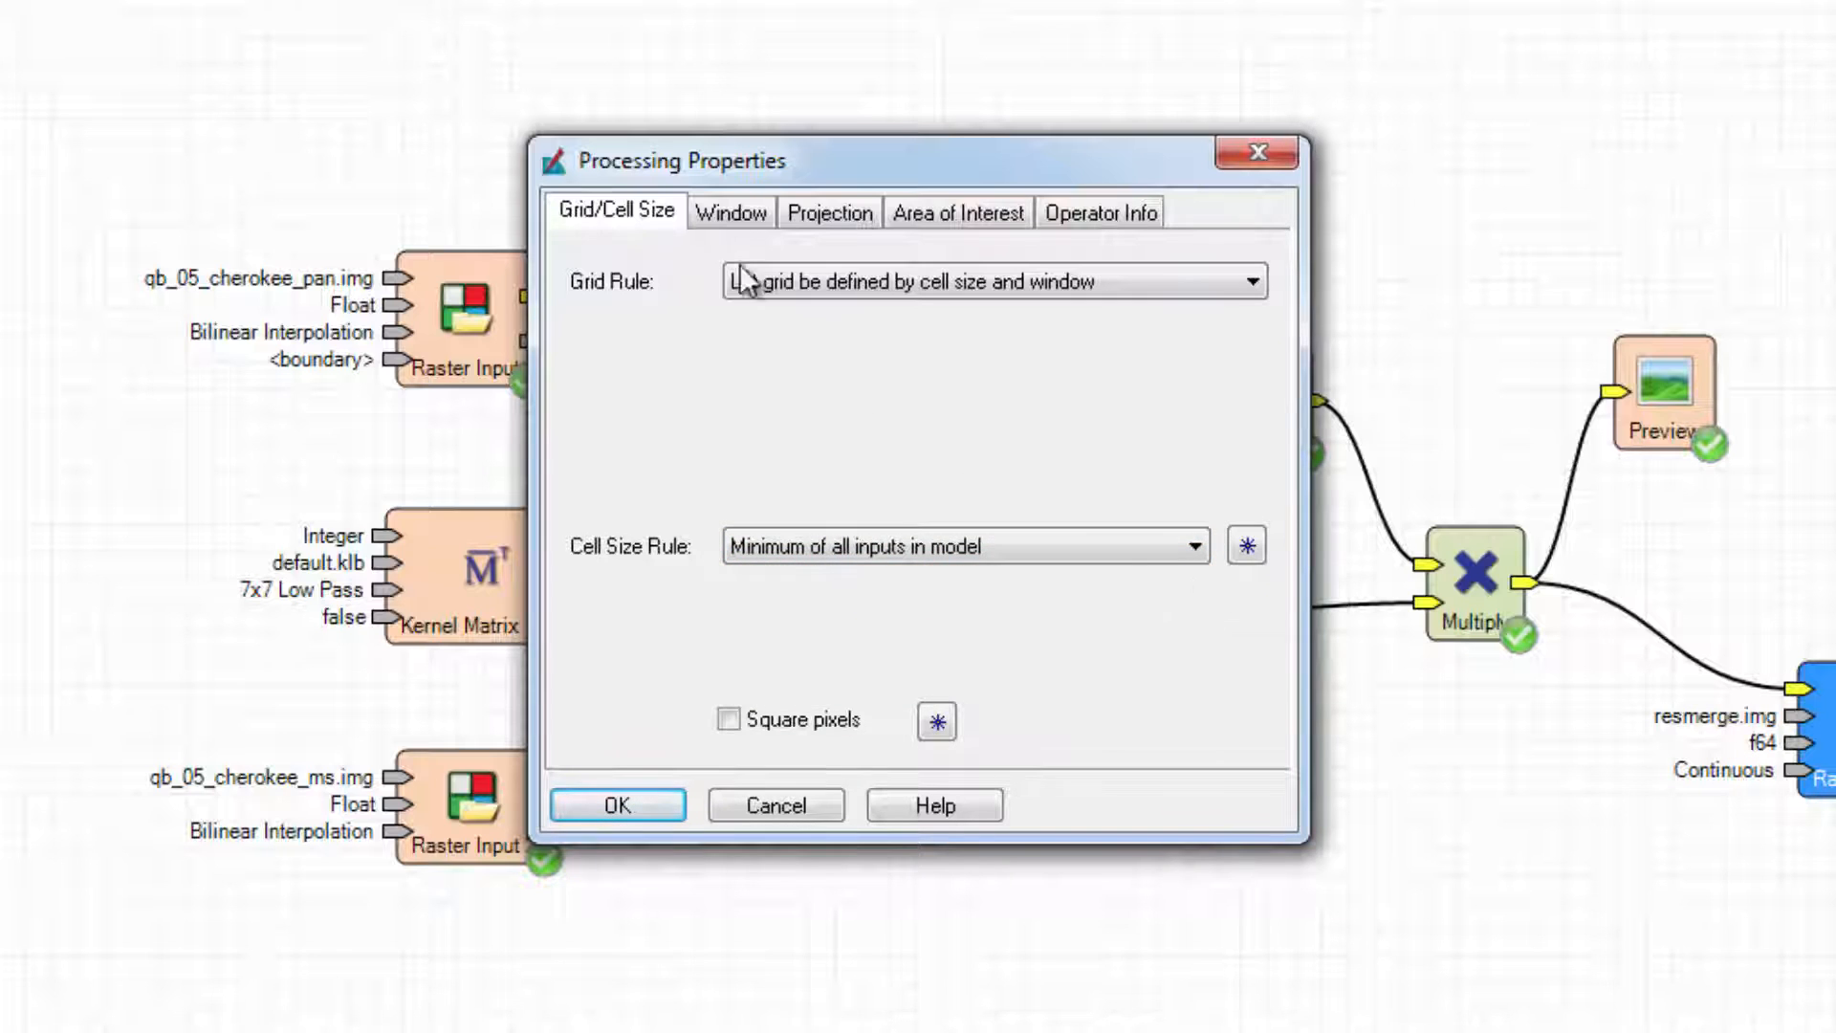
{"action": "left_click", "coordinate": [718, 219]}
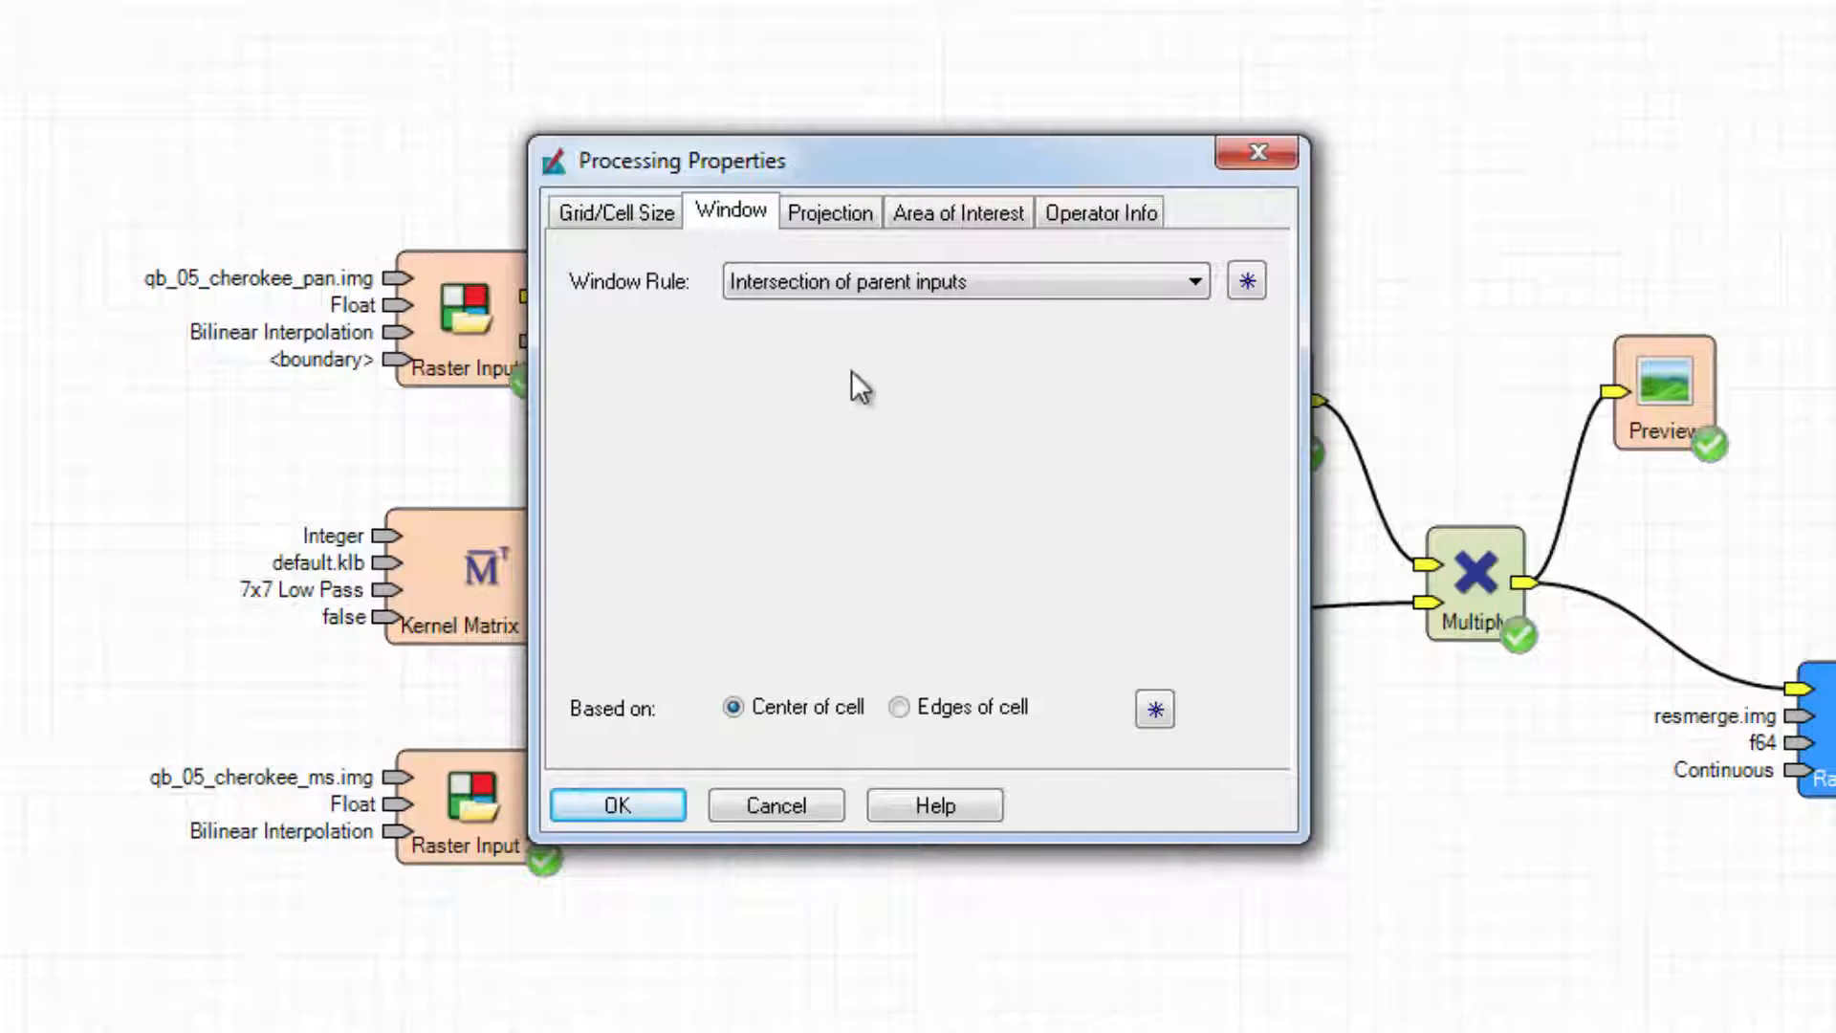
{"action": "left_click", "coordinate": [1195, 283]}
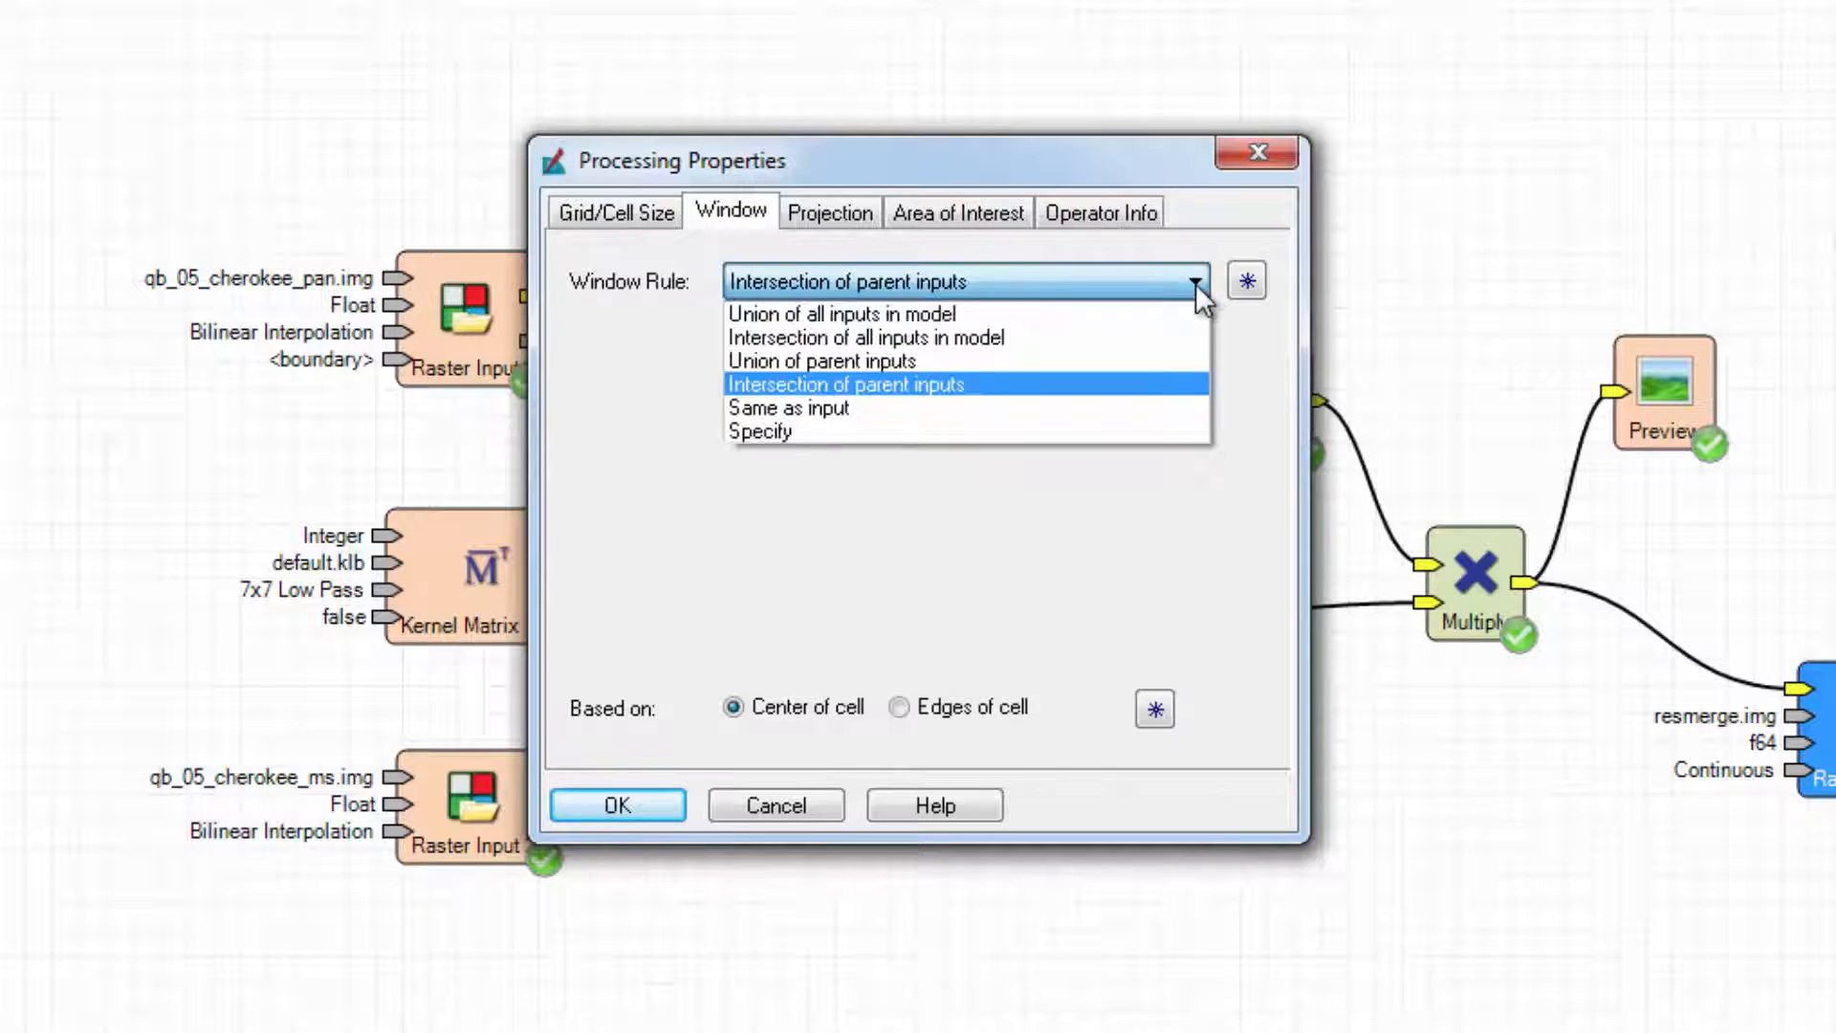
{"action": "left_click", "coordinate": [1135, 430]}
Enter the extent corners: upper-left -84.5, 34.28 and lower-right -84.4, 34.2.
{"action": "left_click_drag", "start_coordinate": [906, 509], "coordinate": [644, 580]}
{"action": "type", "text": "-"}
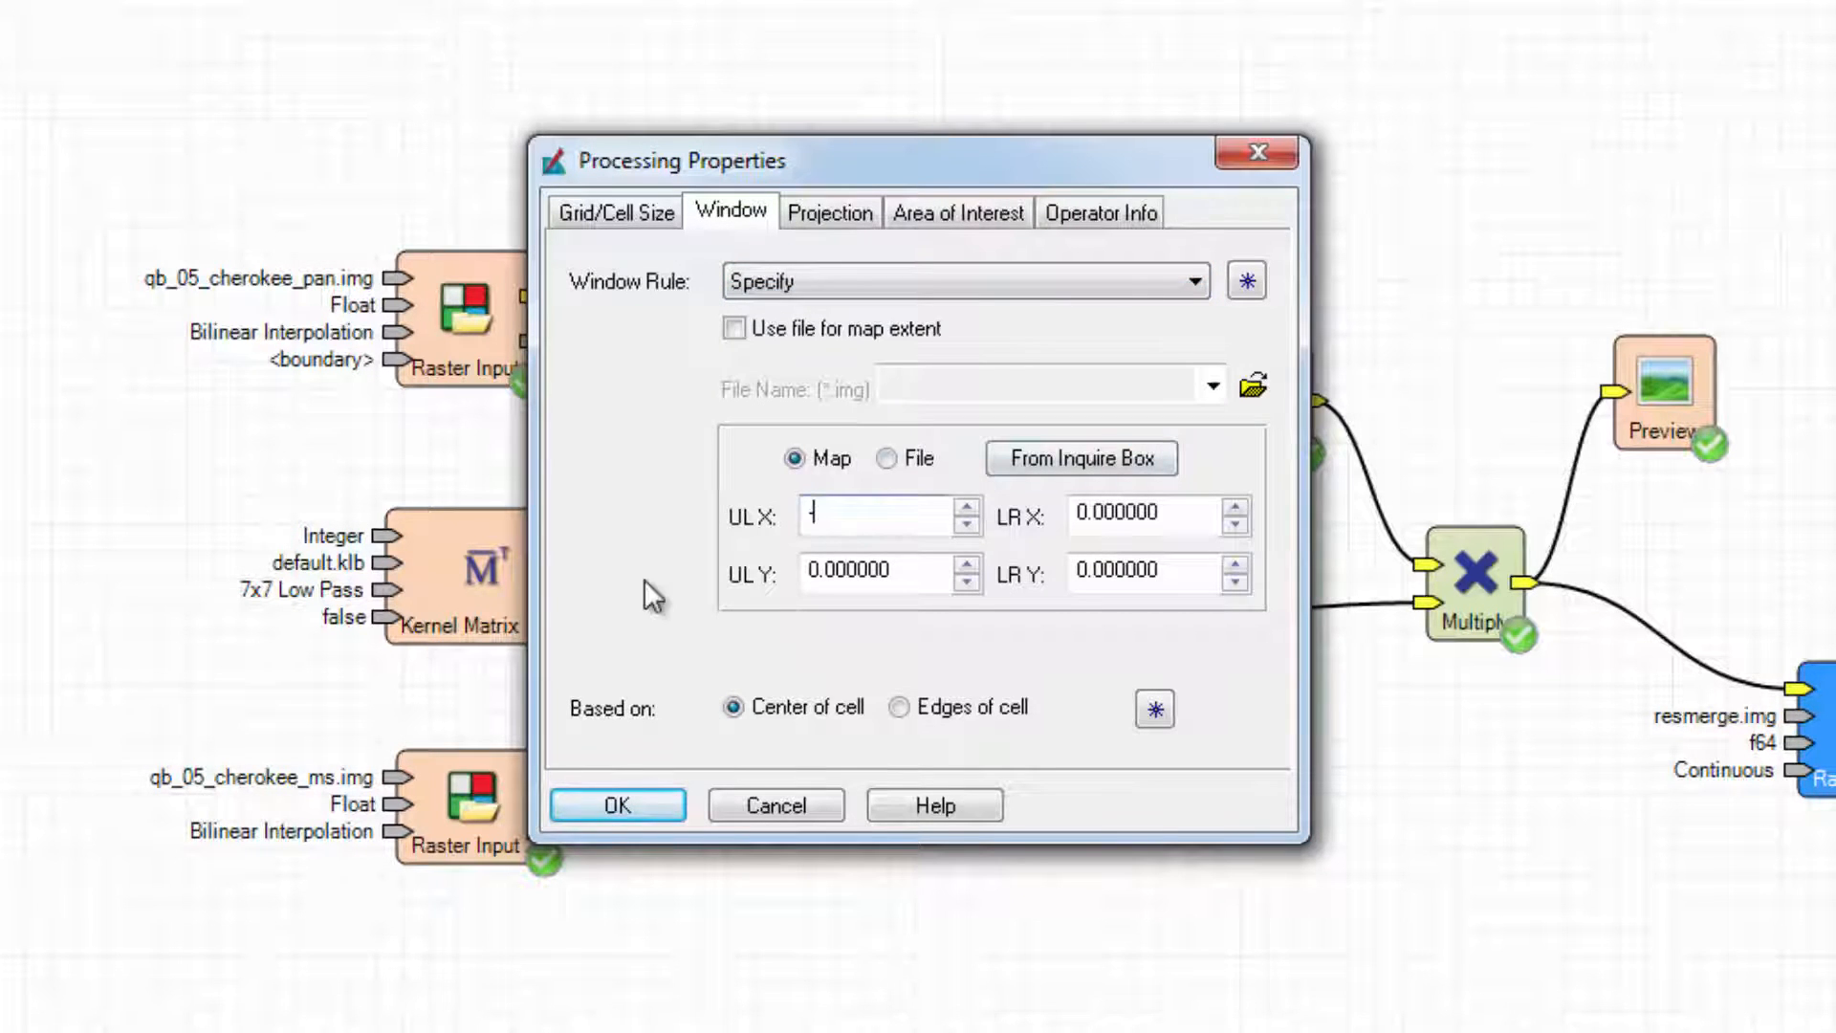
{"action": "type", "text": "84.5"}
{"action": "key", "text": "Tab"}
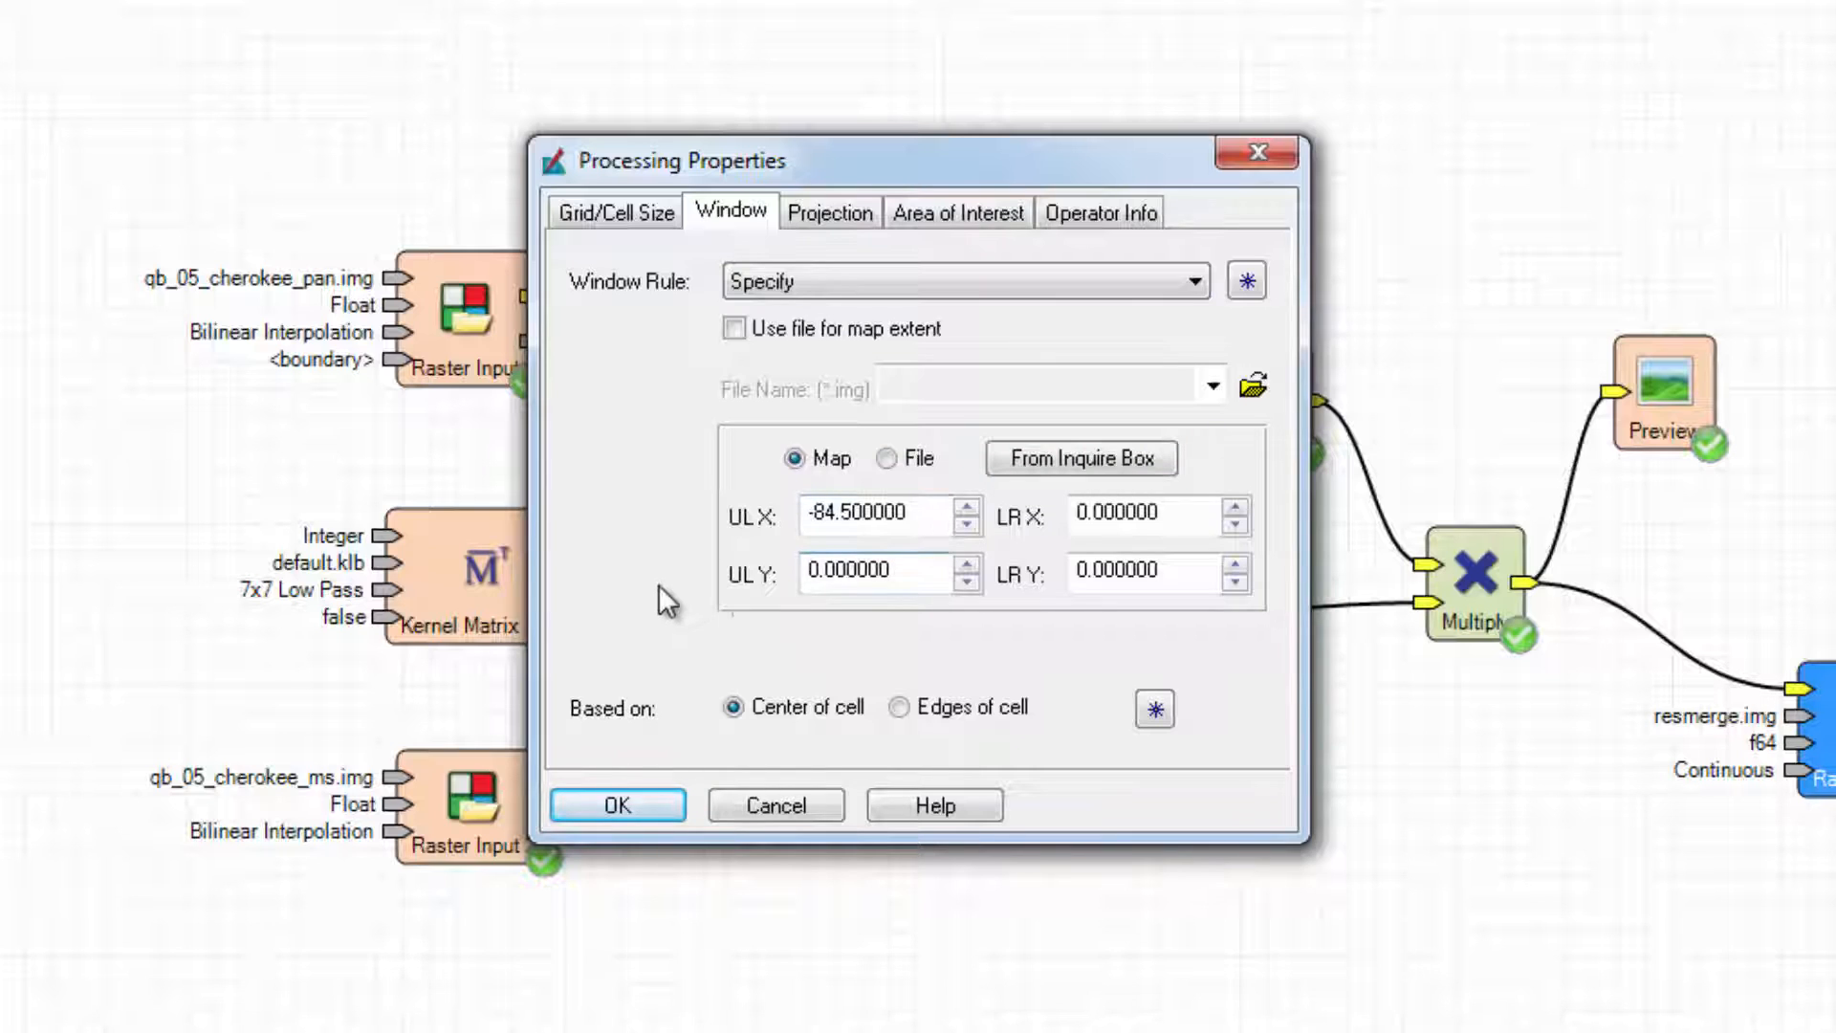
{"action": "double_click", "coordinate": [916, 567]}
{"action": "key", "text": "Delete"}
{"action": "type", "text": "34.28"}
{"action": "key", "text": "Tab"}
{"action": "key", "text": "Delete"}
{"action": "type", "text": "-84.4"}
{"action": "key", "text": "Tab"}
{"action": "key", "text": "Delete"}
{"action": "type", "text": "34.2"}
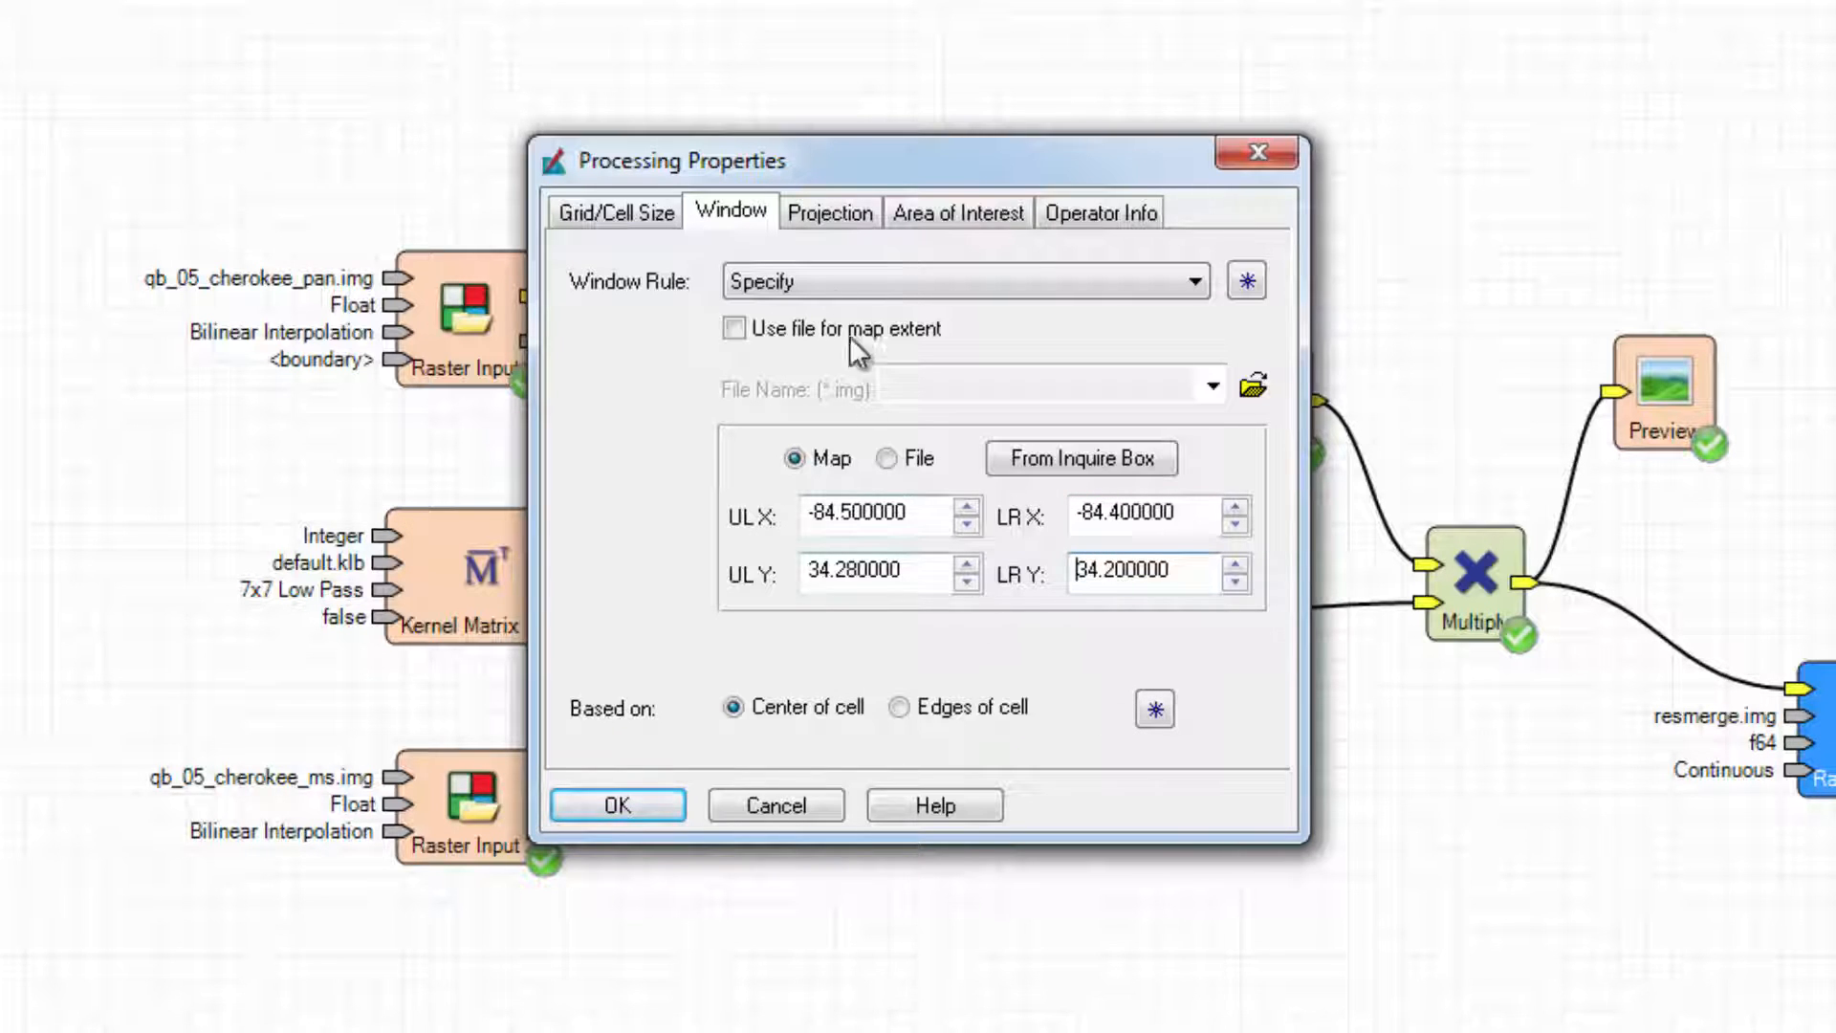
Keep the projection rule as Best guess of parents, recheck the extent, and apply the processing properties.
{"action": "left_click", "coordinate": [835, 229]}
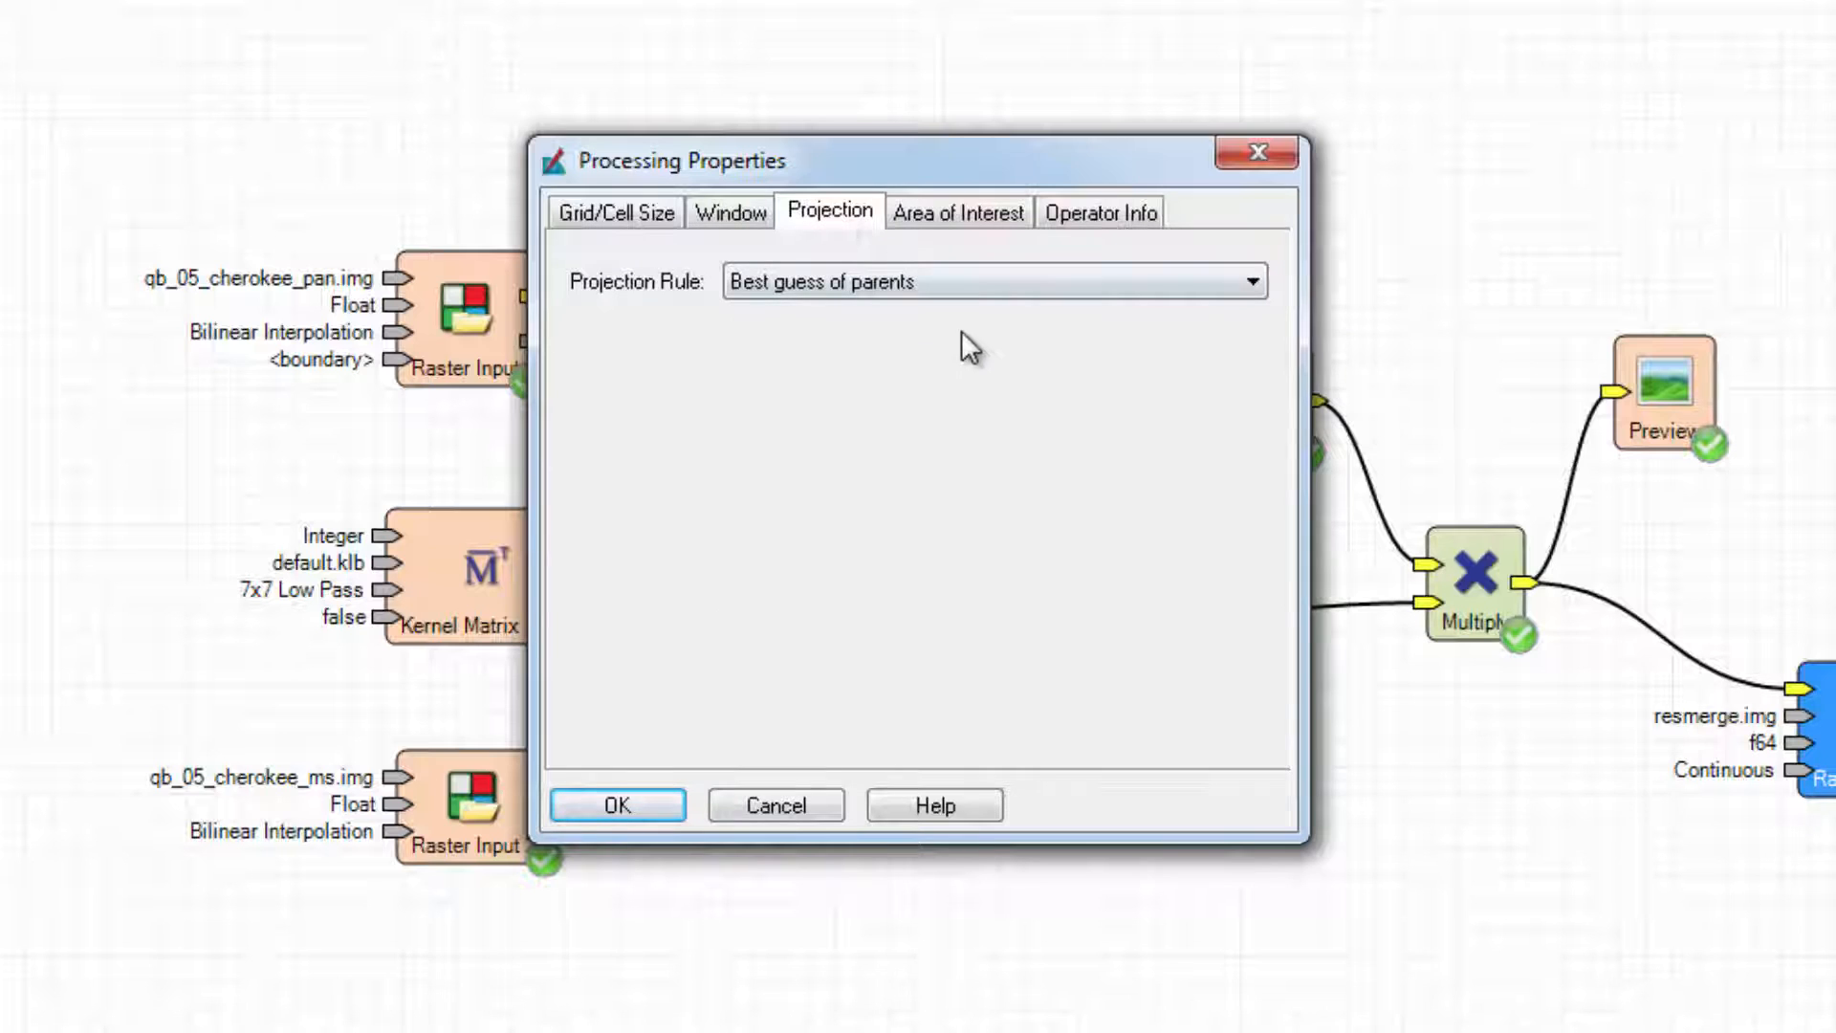
{"action": "left_click", "coordinate": [1253, 280]}
{"action": "left_click", "coordinate": [1253, 280]}
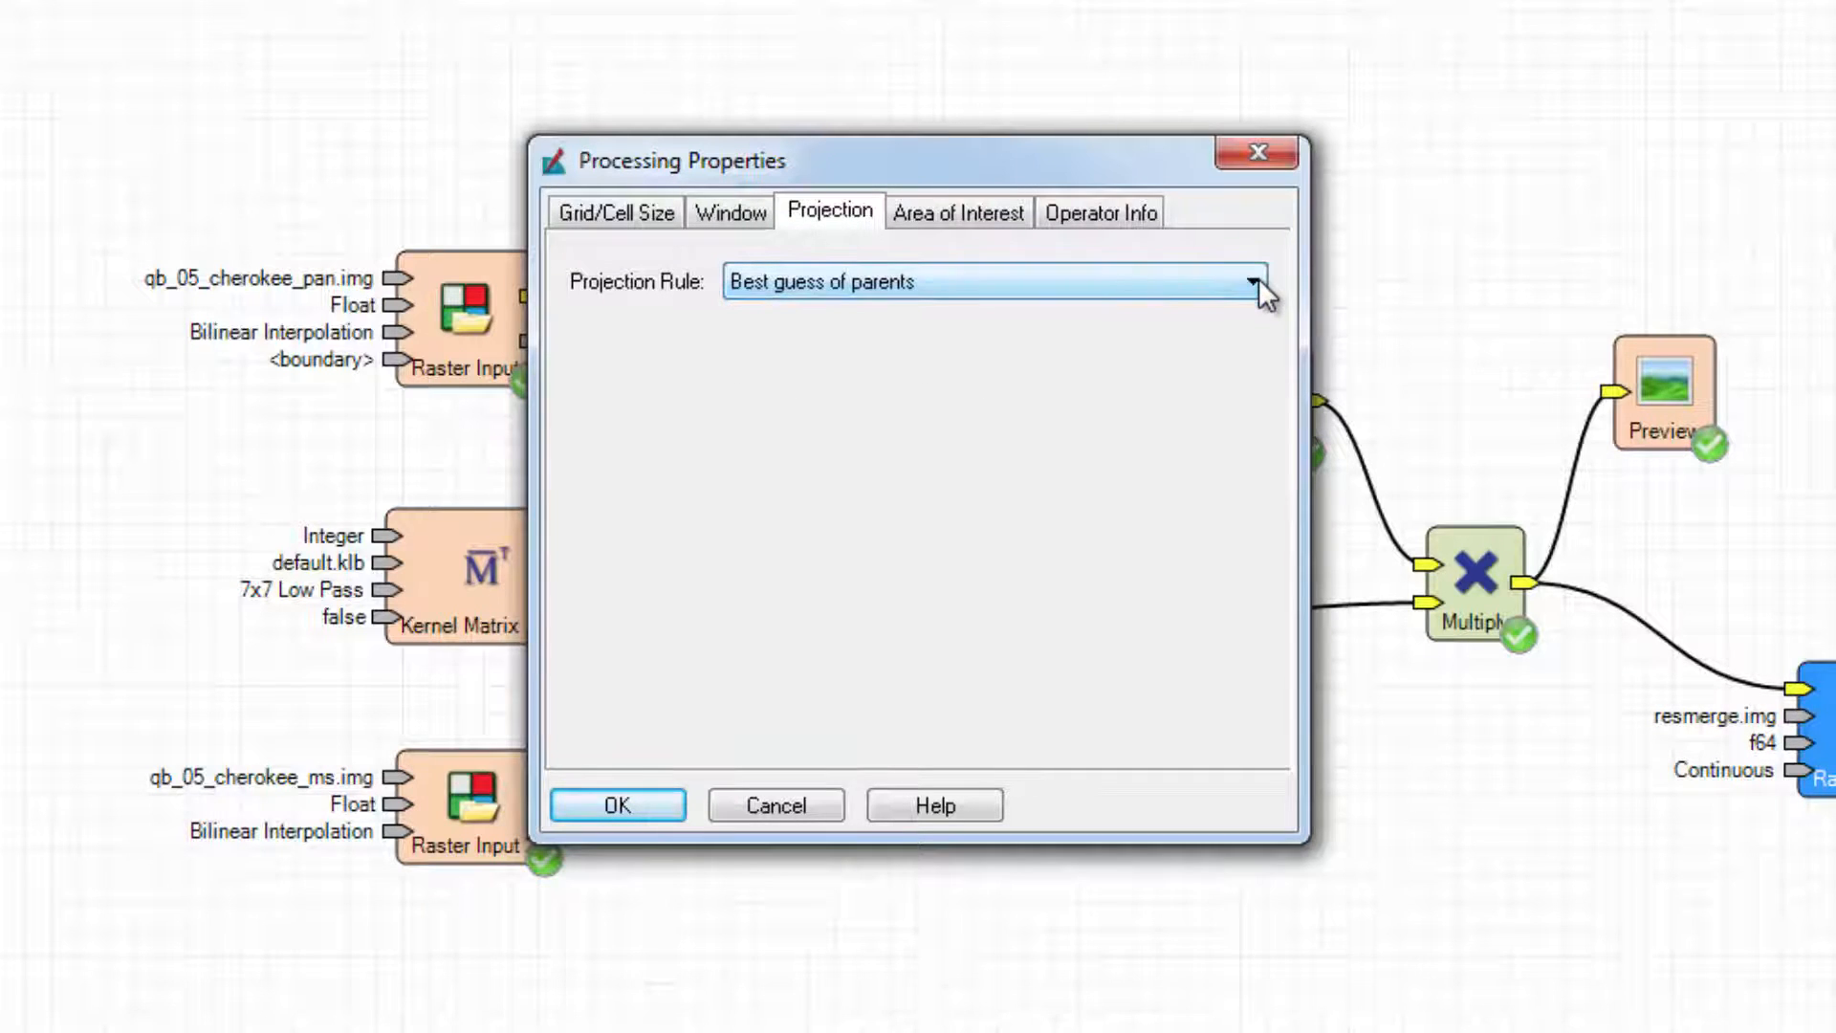
{"action": "left_click", "coordinate": [1014, 216]}
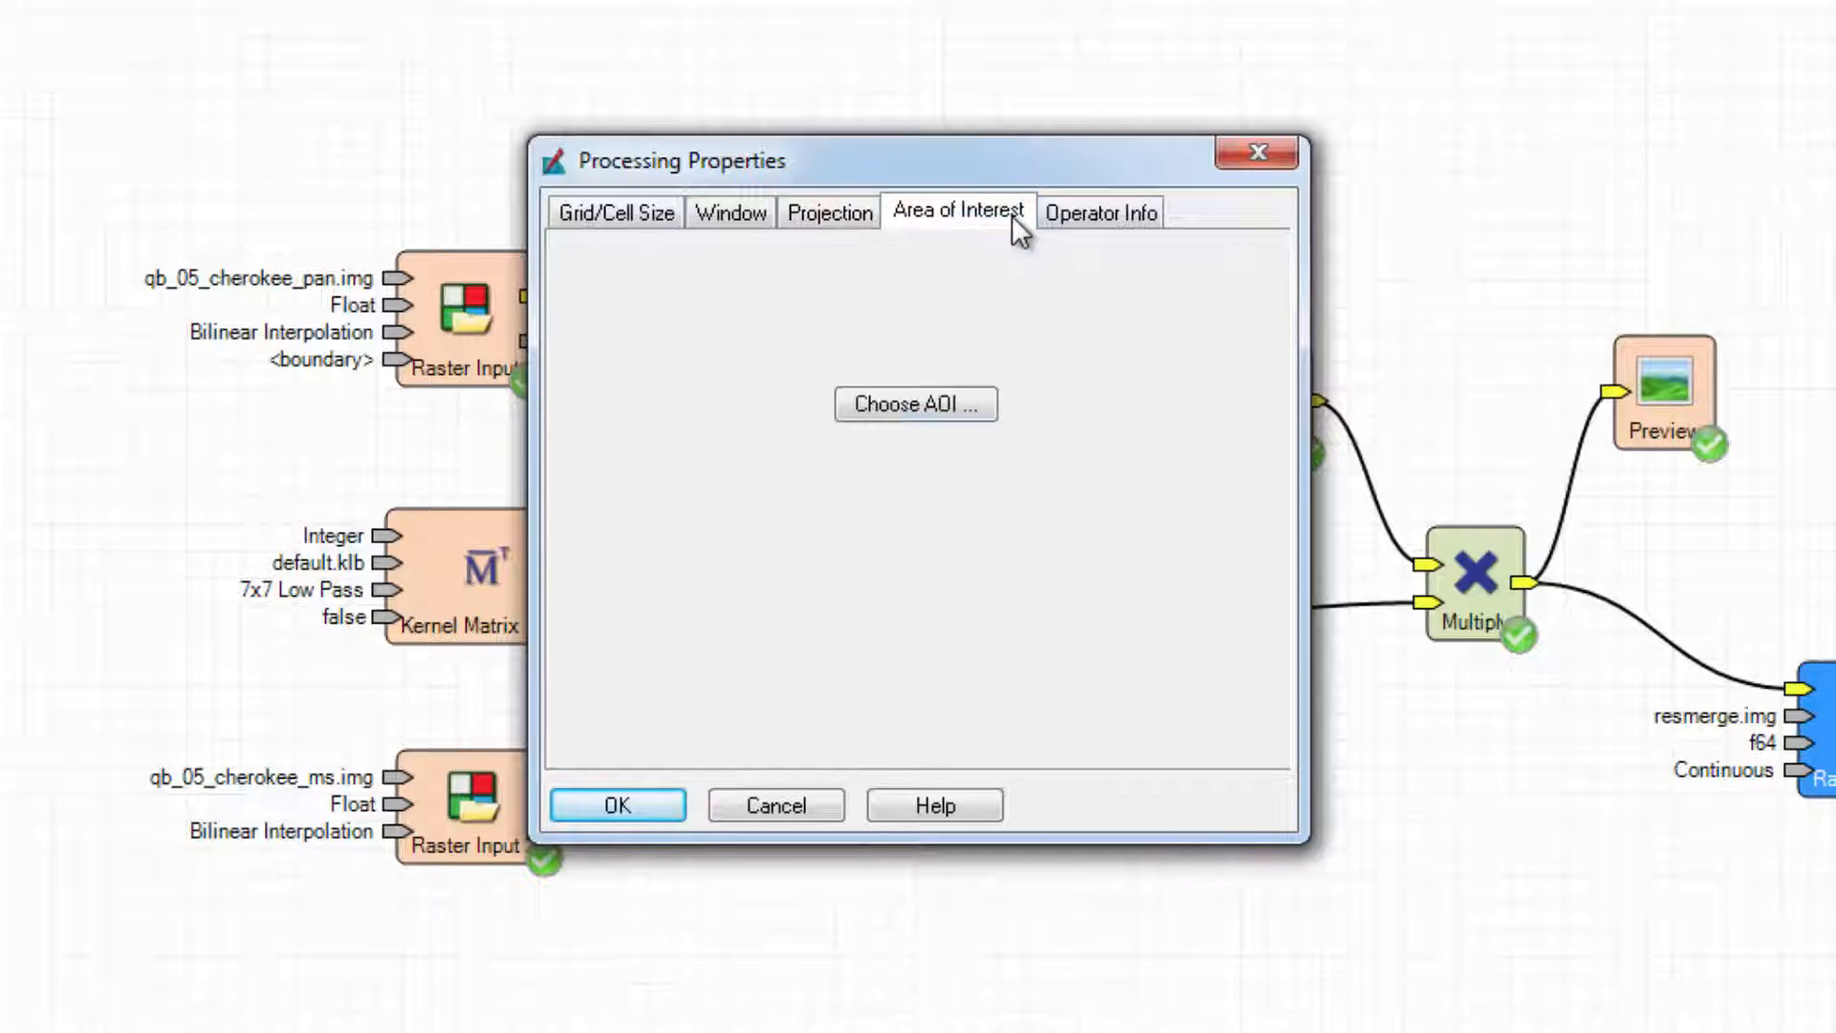
{"action": "left_click", "coordinate": [1151, 222]}
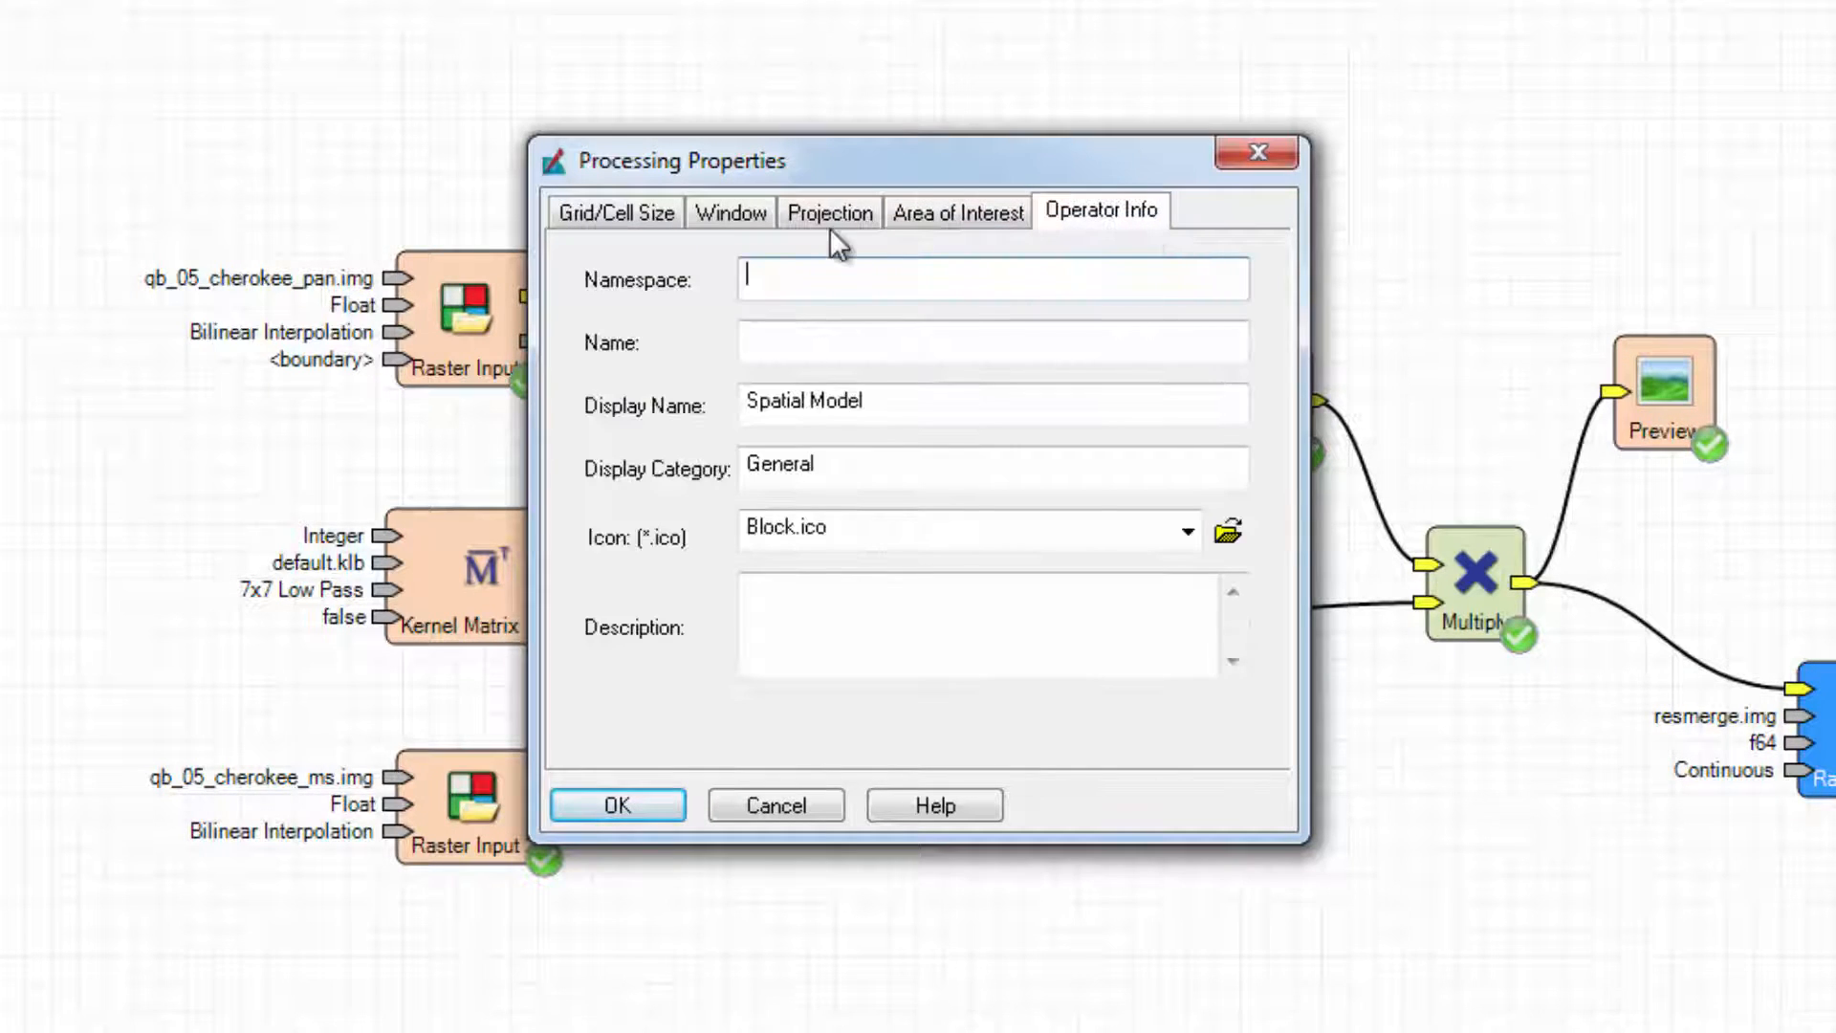
{"action": "left_click", "coordinate": [755, 216]}
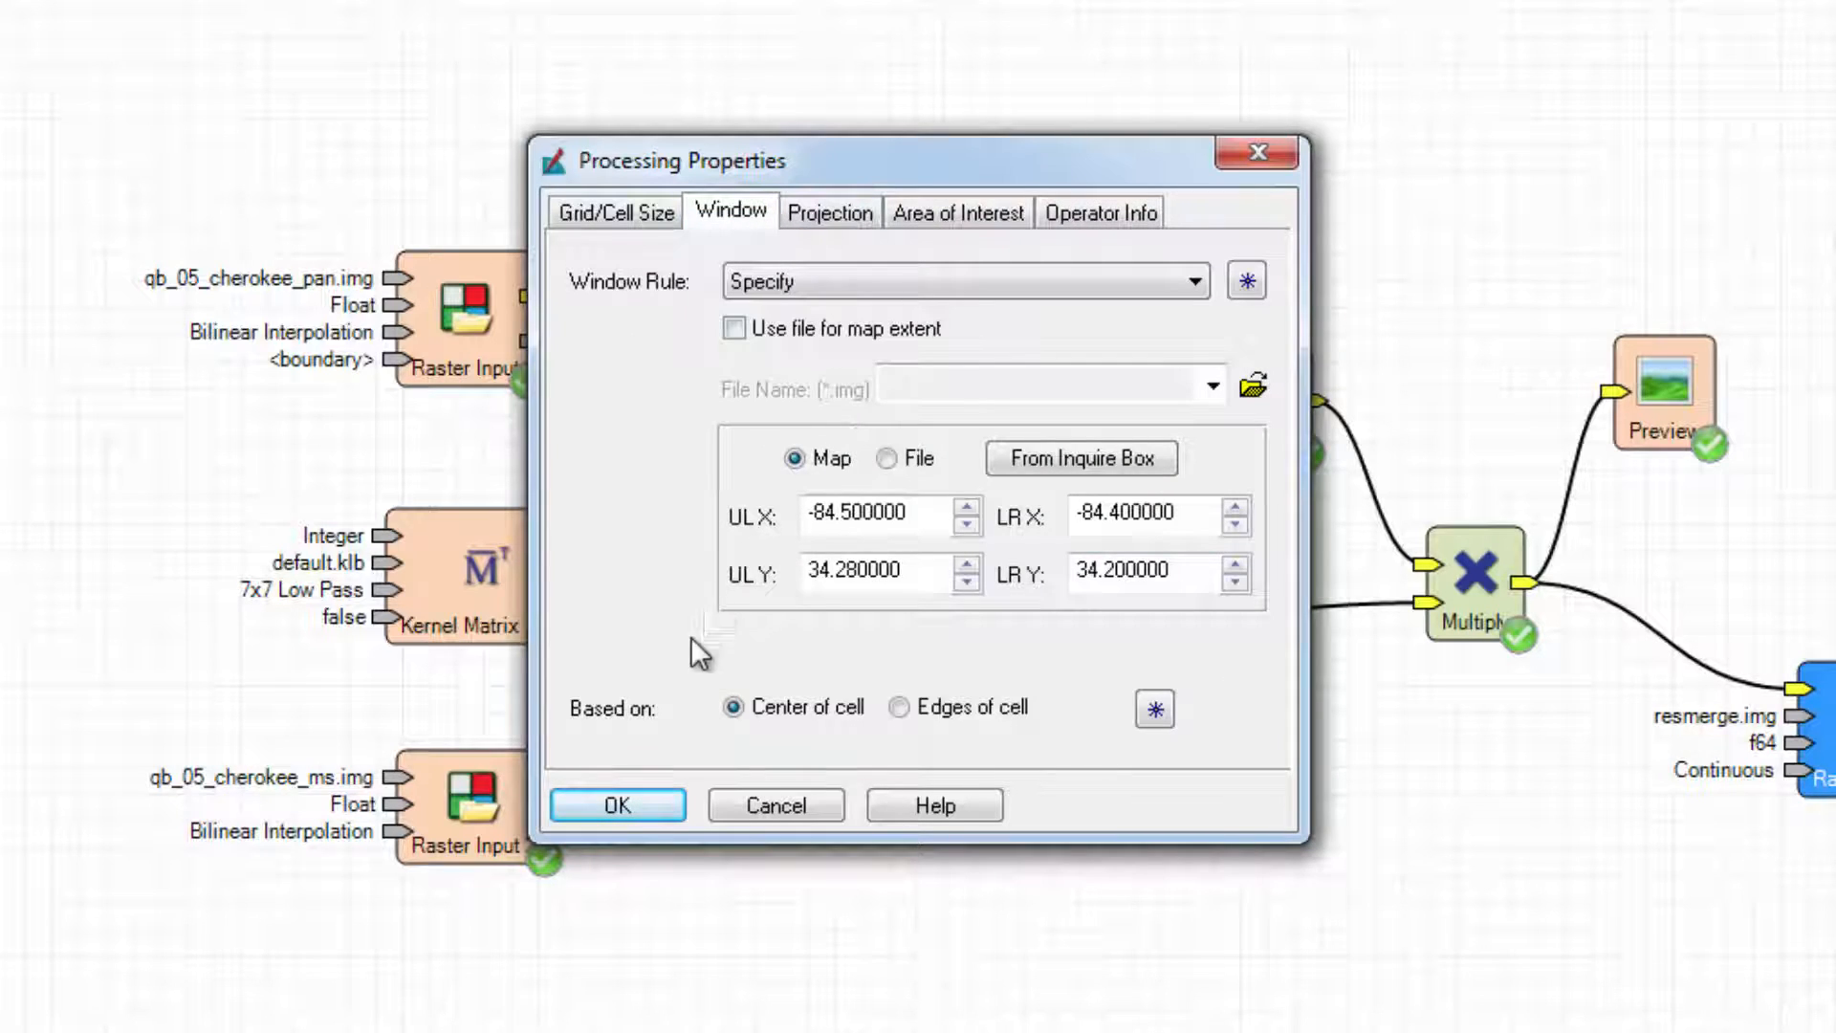
{"action": "left_click", "coordinate": [626, 804]}
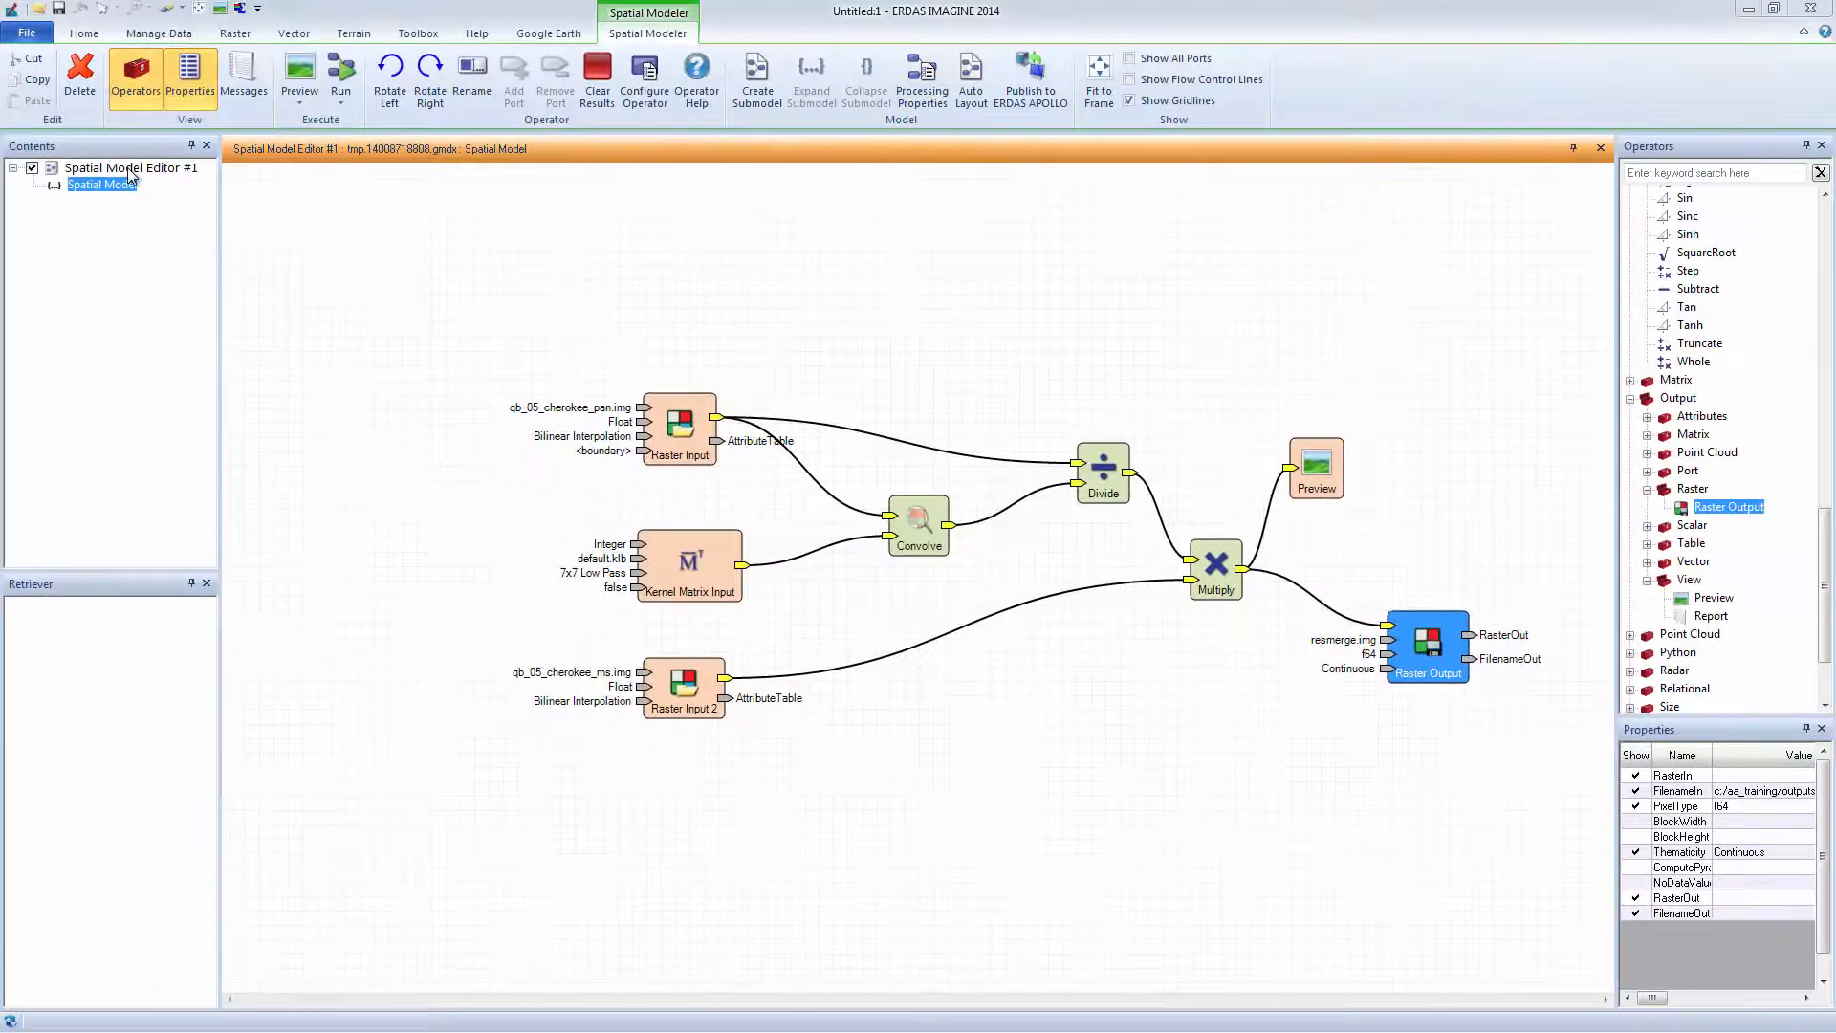
Save the spatial model as res_merge.gmdx in the outputs folder.
{"action": "left_click", "coordinate": [29, 34]}
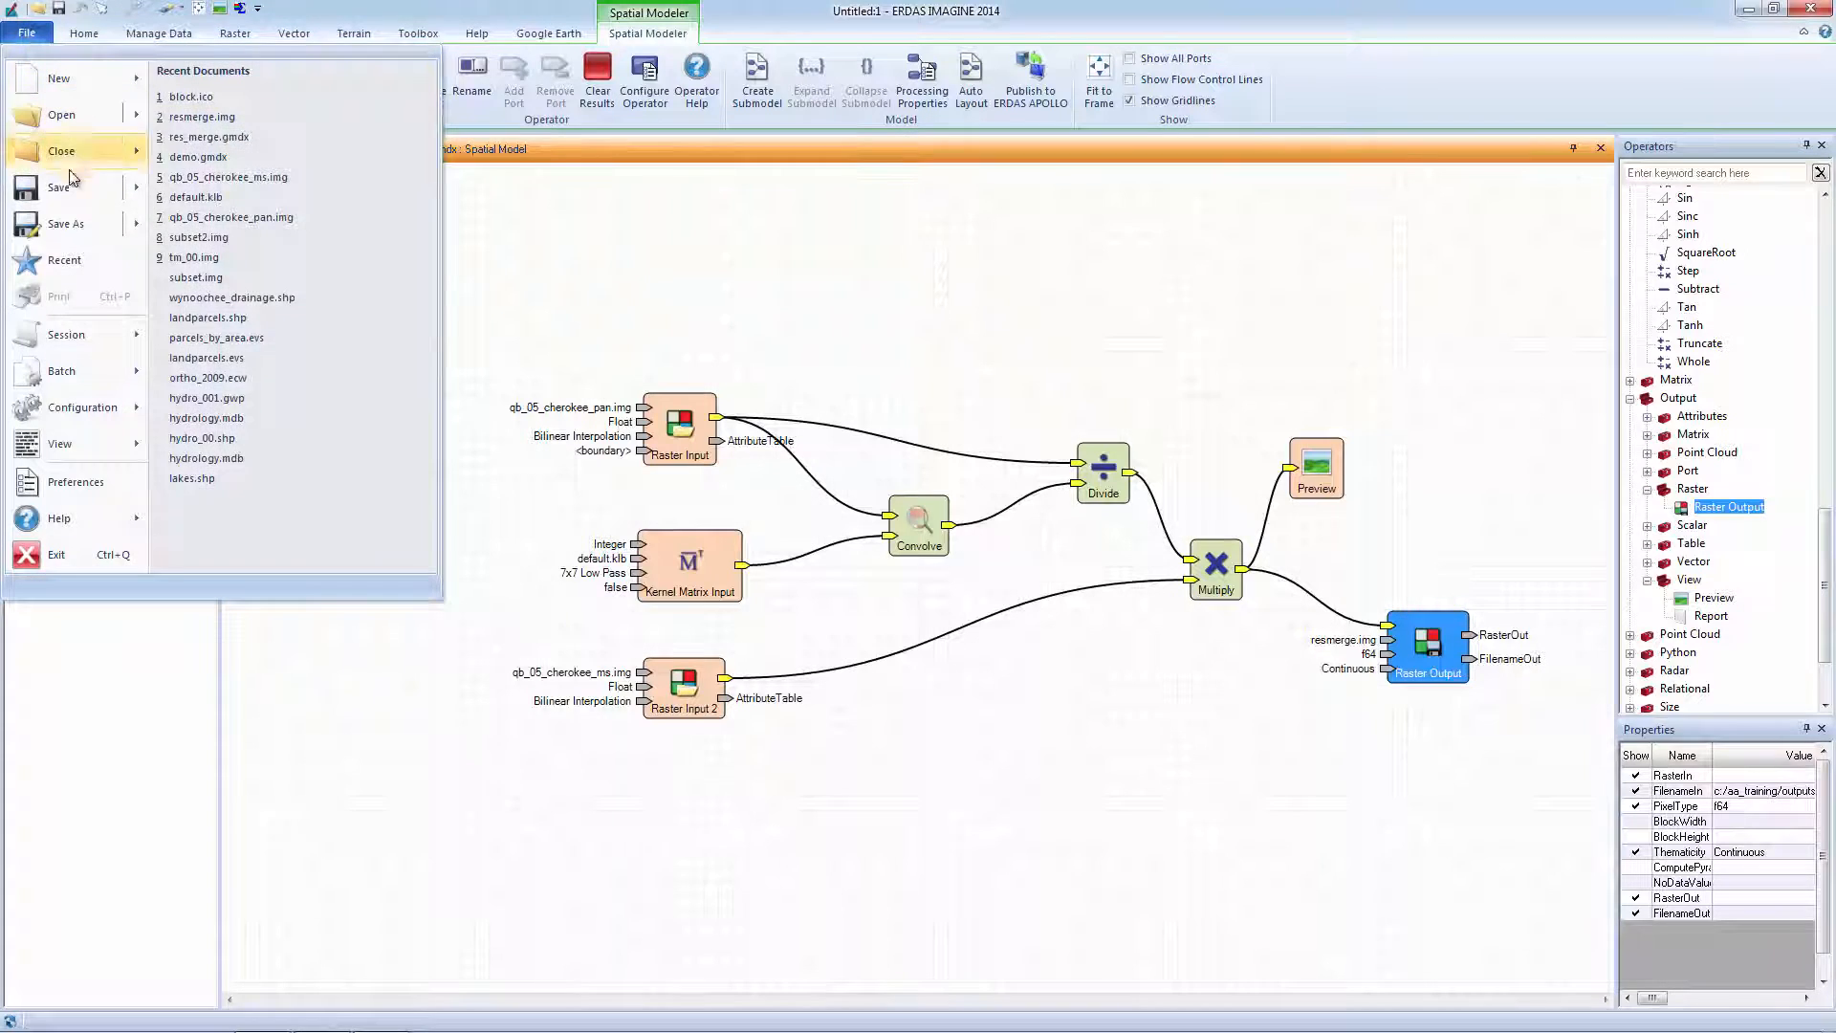
{"action": "mouse_move", "coordinate": [69, 226]}
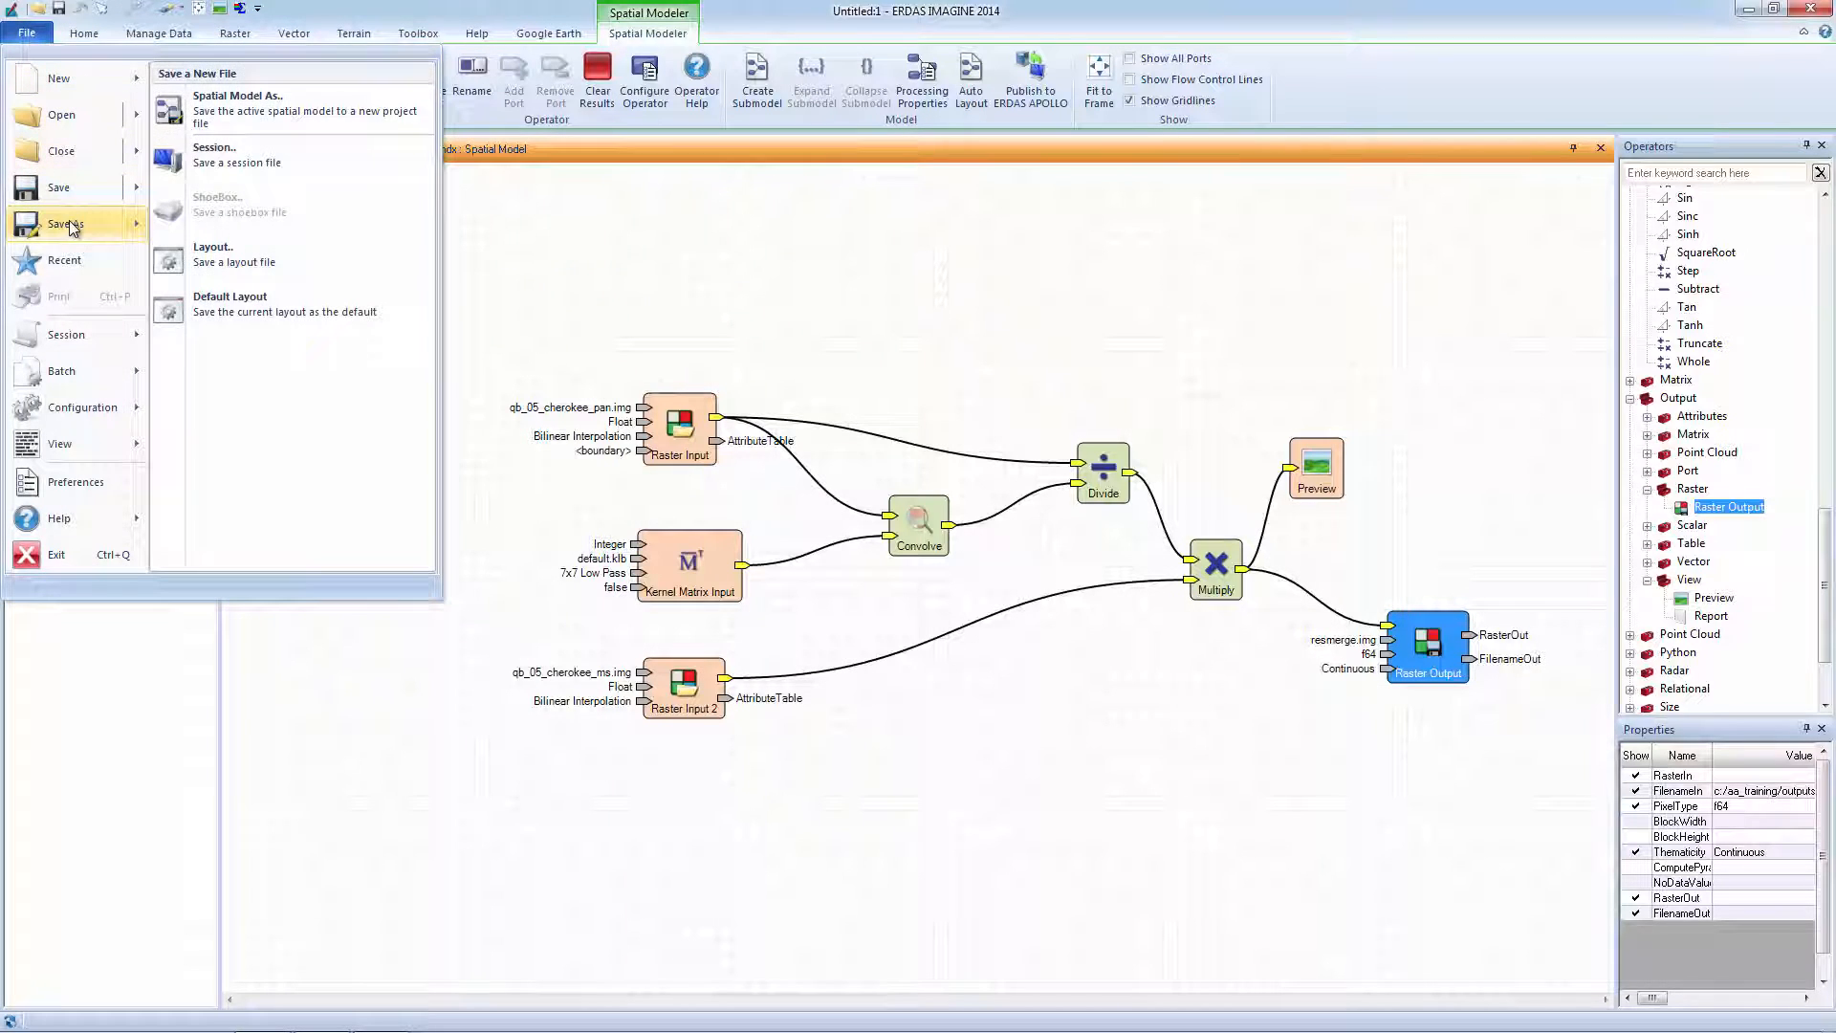
{"action": "left_click", "coordinate": [288, 113]}
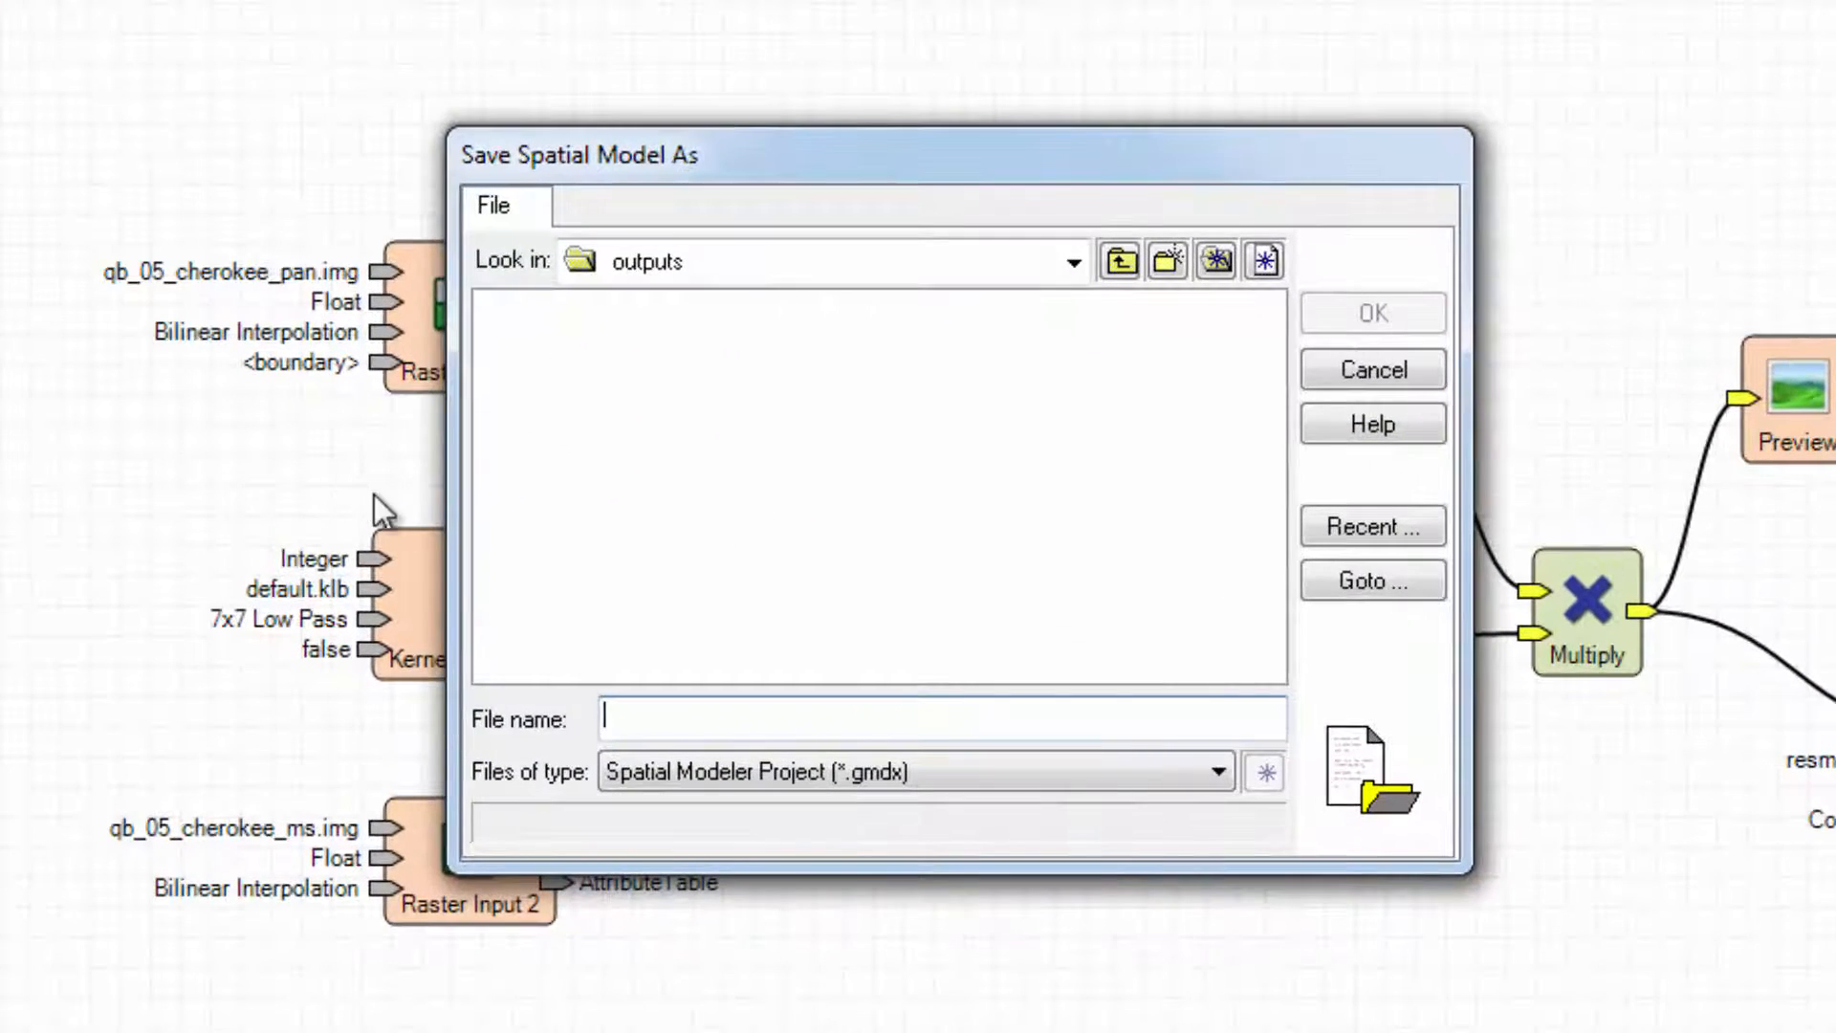
{"action": "type", "text": "res_merge"}
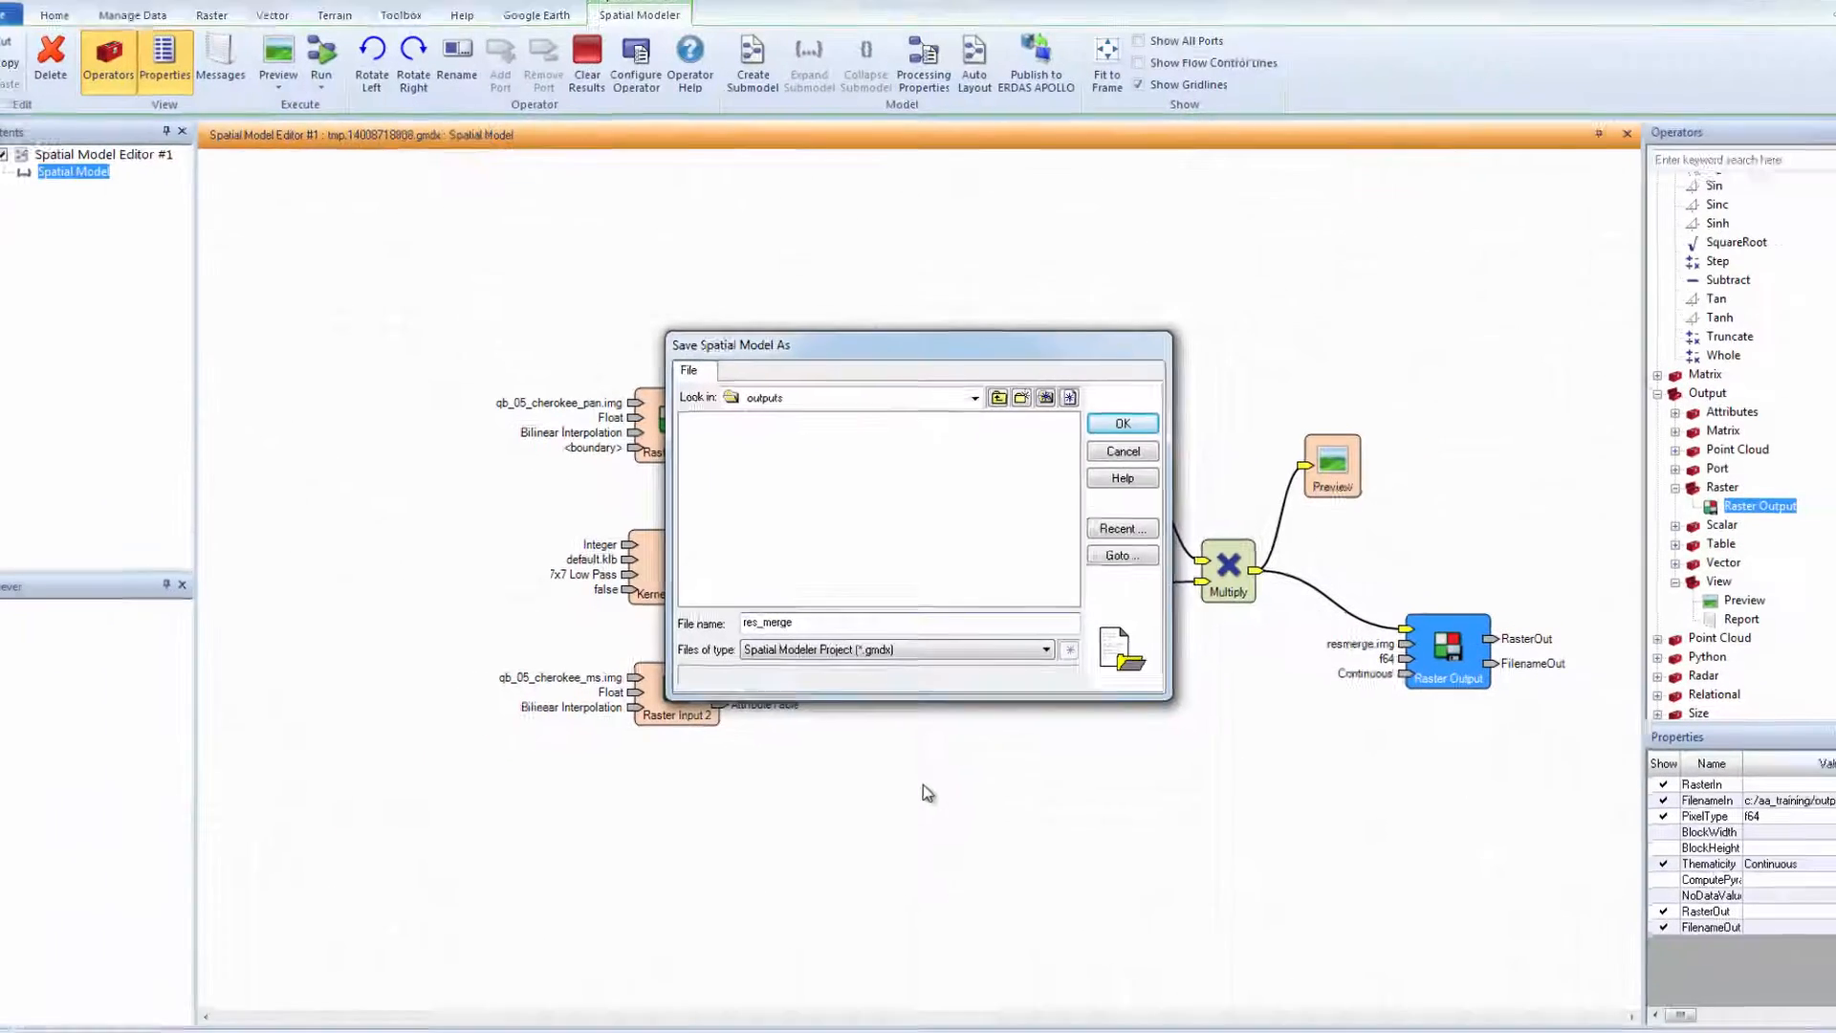
{"action": "key", "text": "Return"}
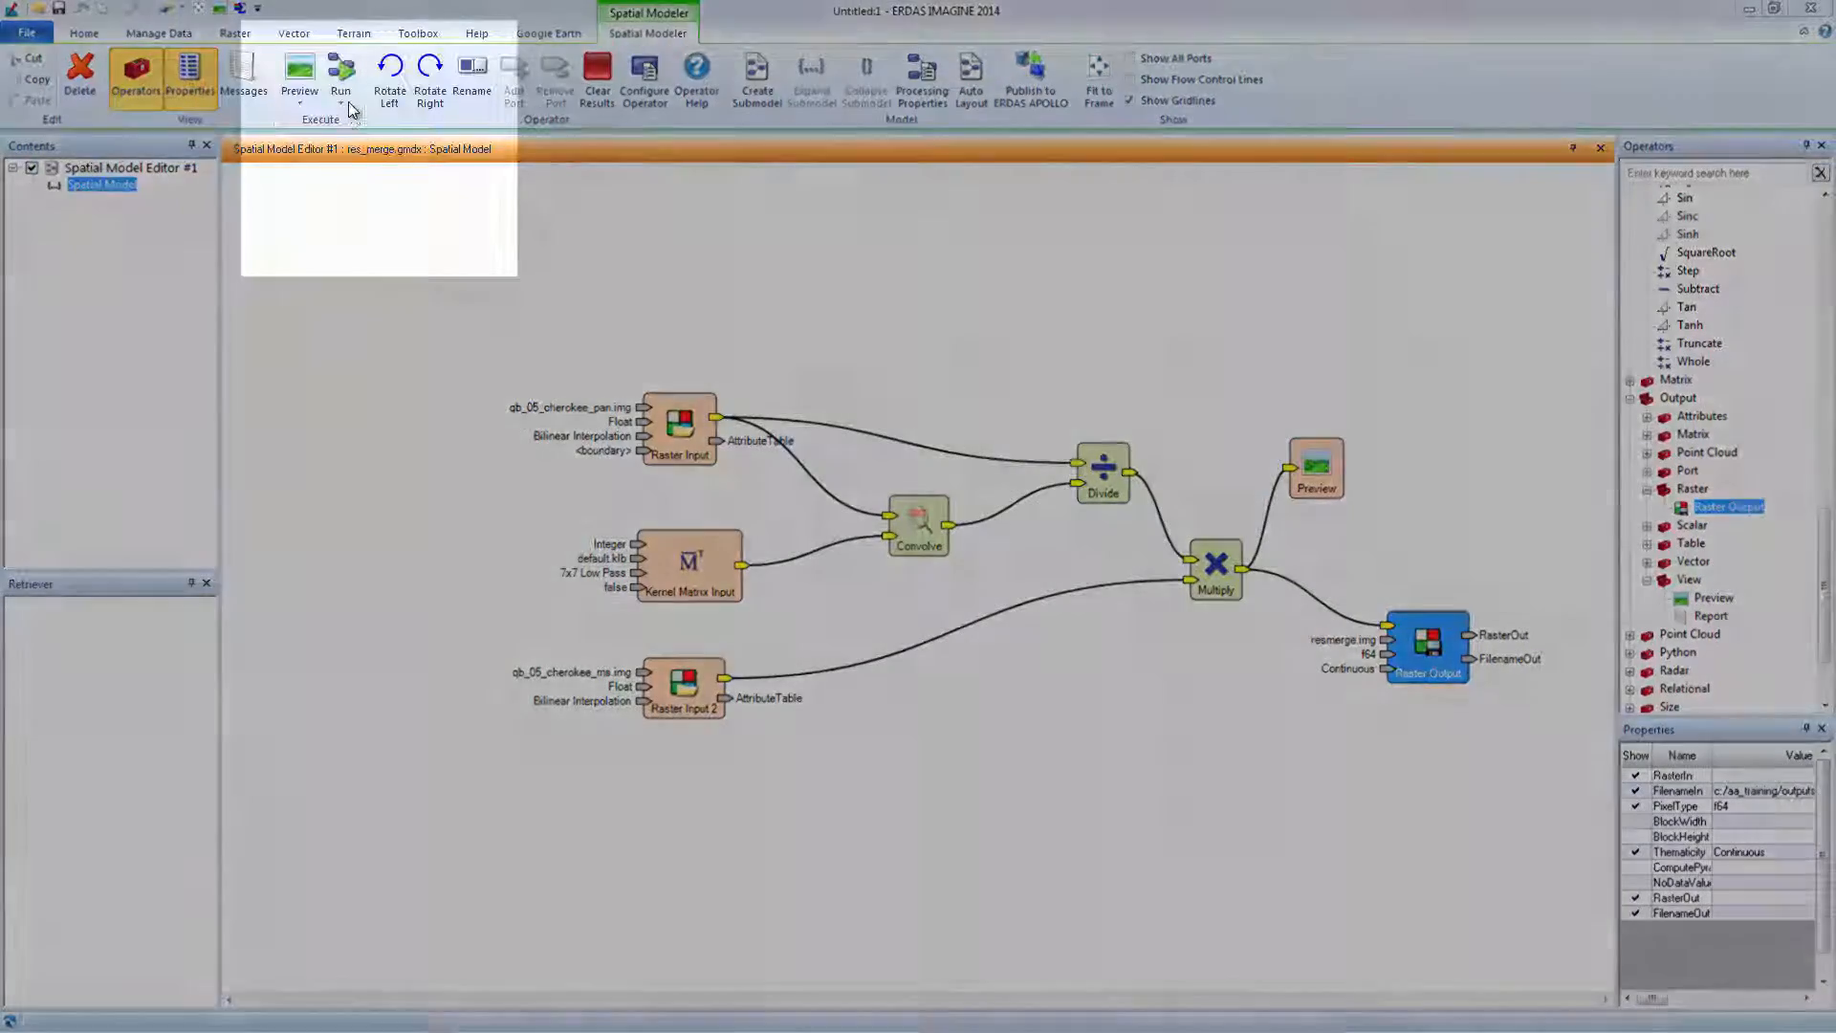
Run the whole spatial model, then close the Spatial Model Editor.
{"action": "left_click", "coordinate": [346, 104]}
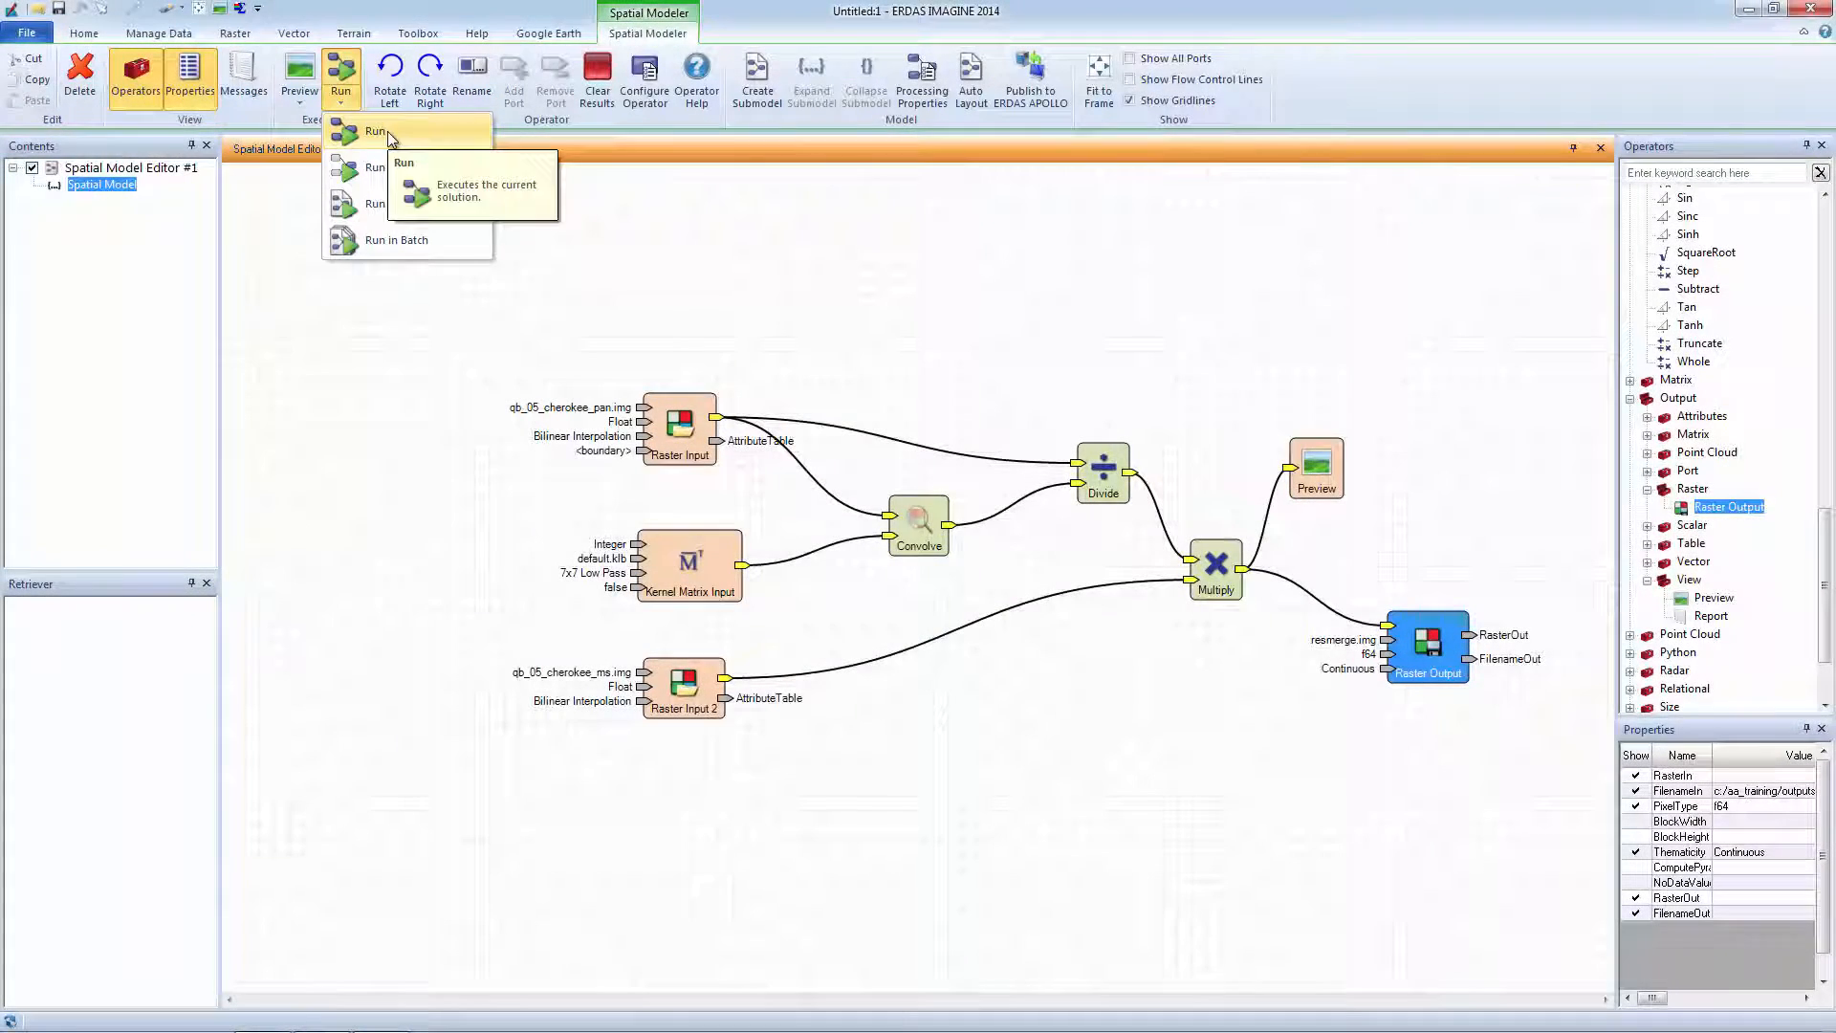
{"action": "left_click", "coordinate": [388, 131]}
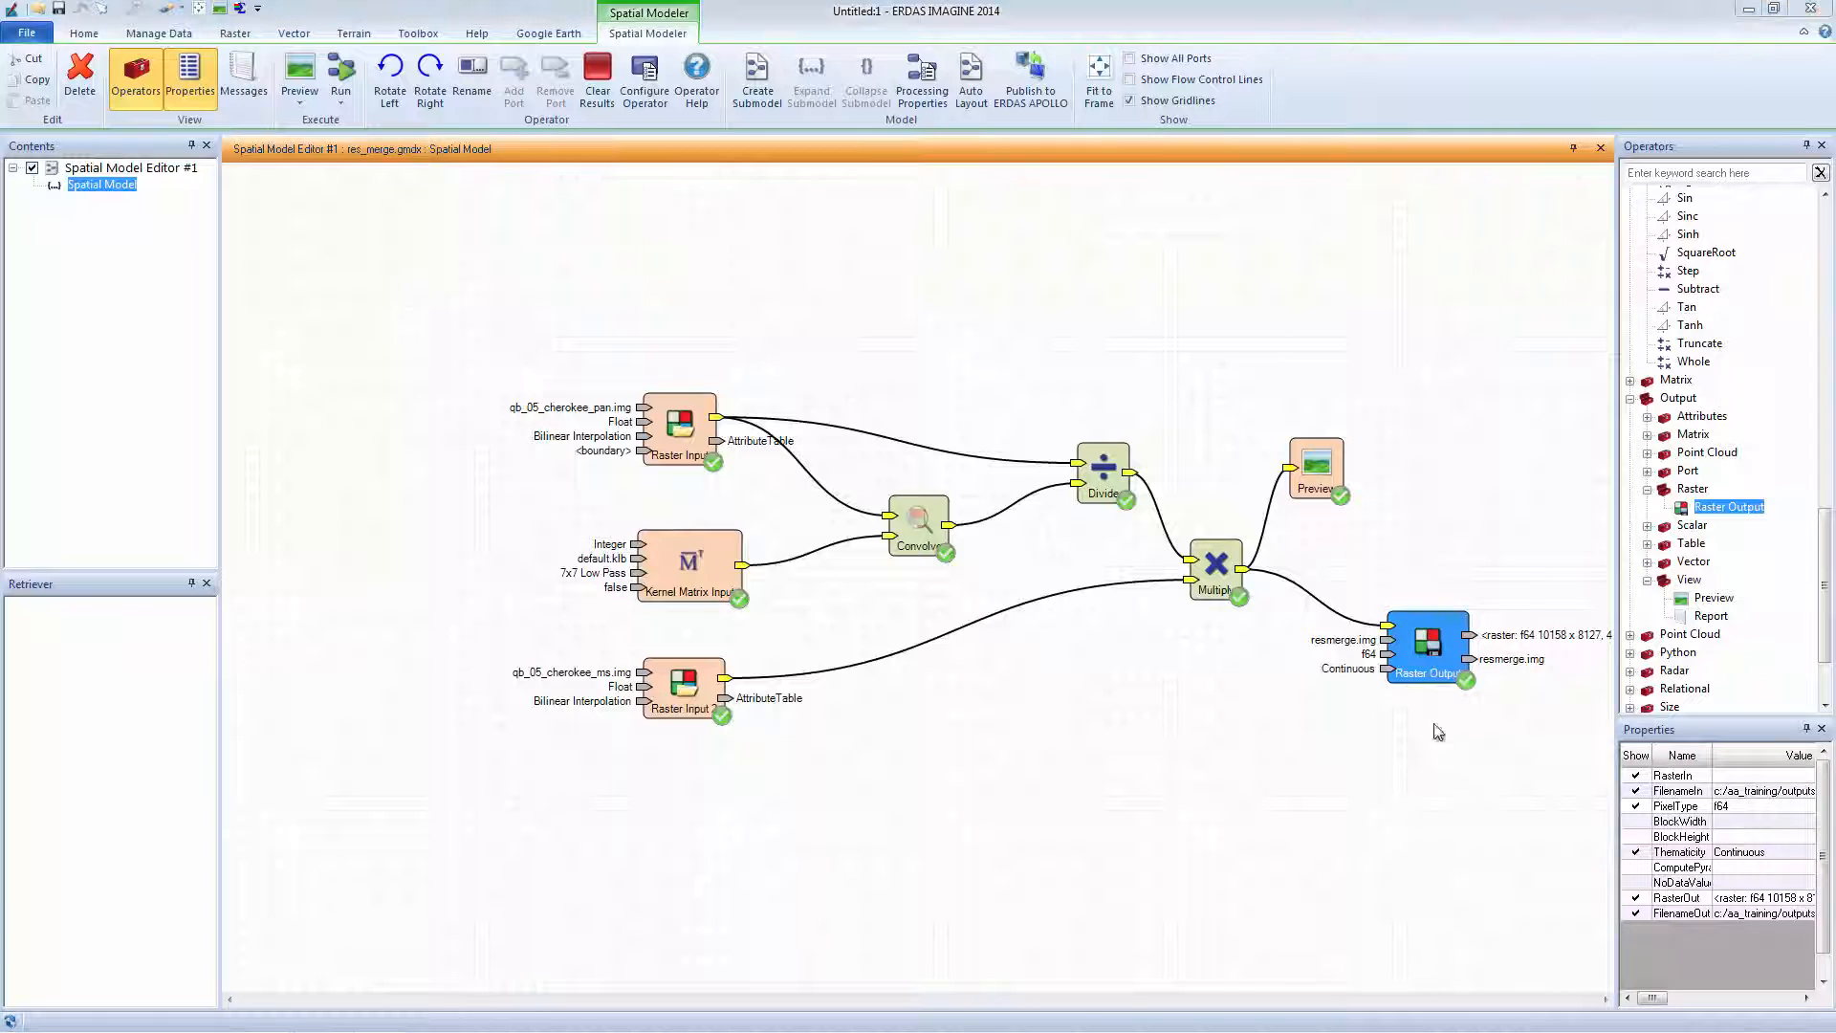
{"action": "left_click", "coordinate": [1599, 148]}
Load resmerge.img from the recent files into 2D View #1.
{"action": "left_click", "coordinate": [38, 11]}
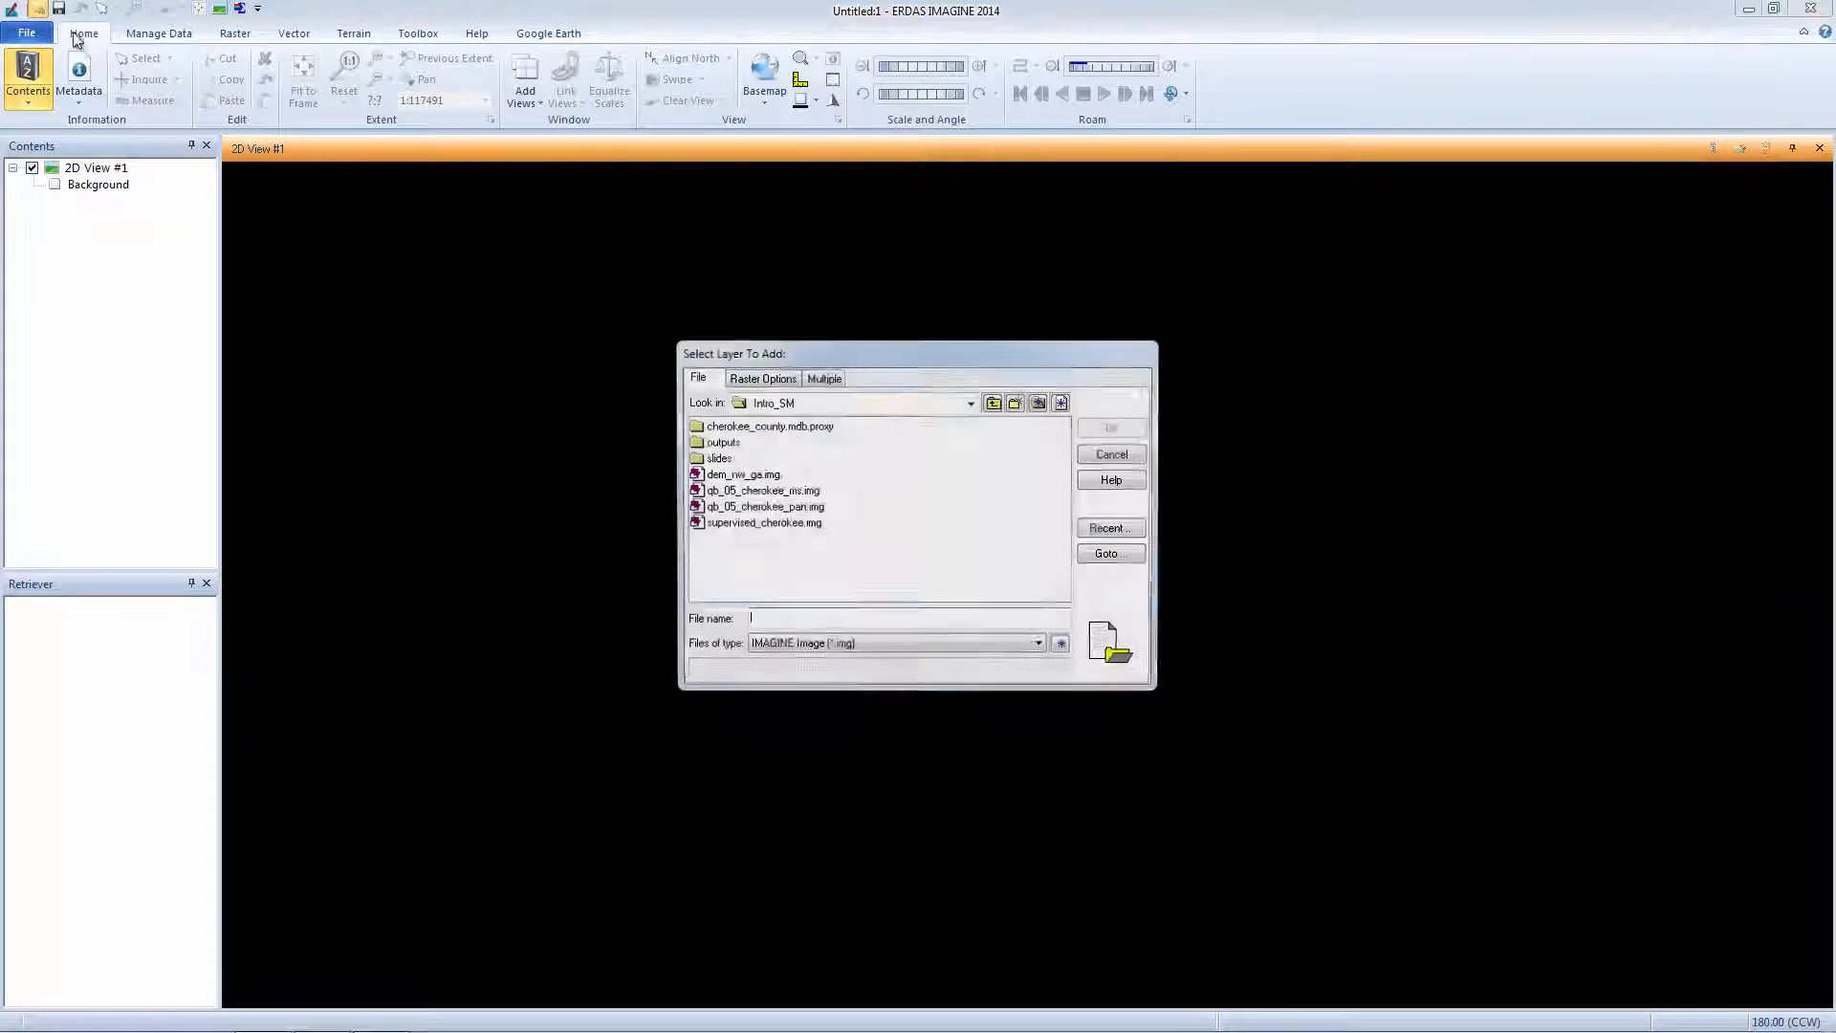
{"action": "left_click", "coordinate": [1113, 533]}
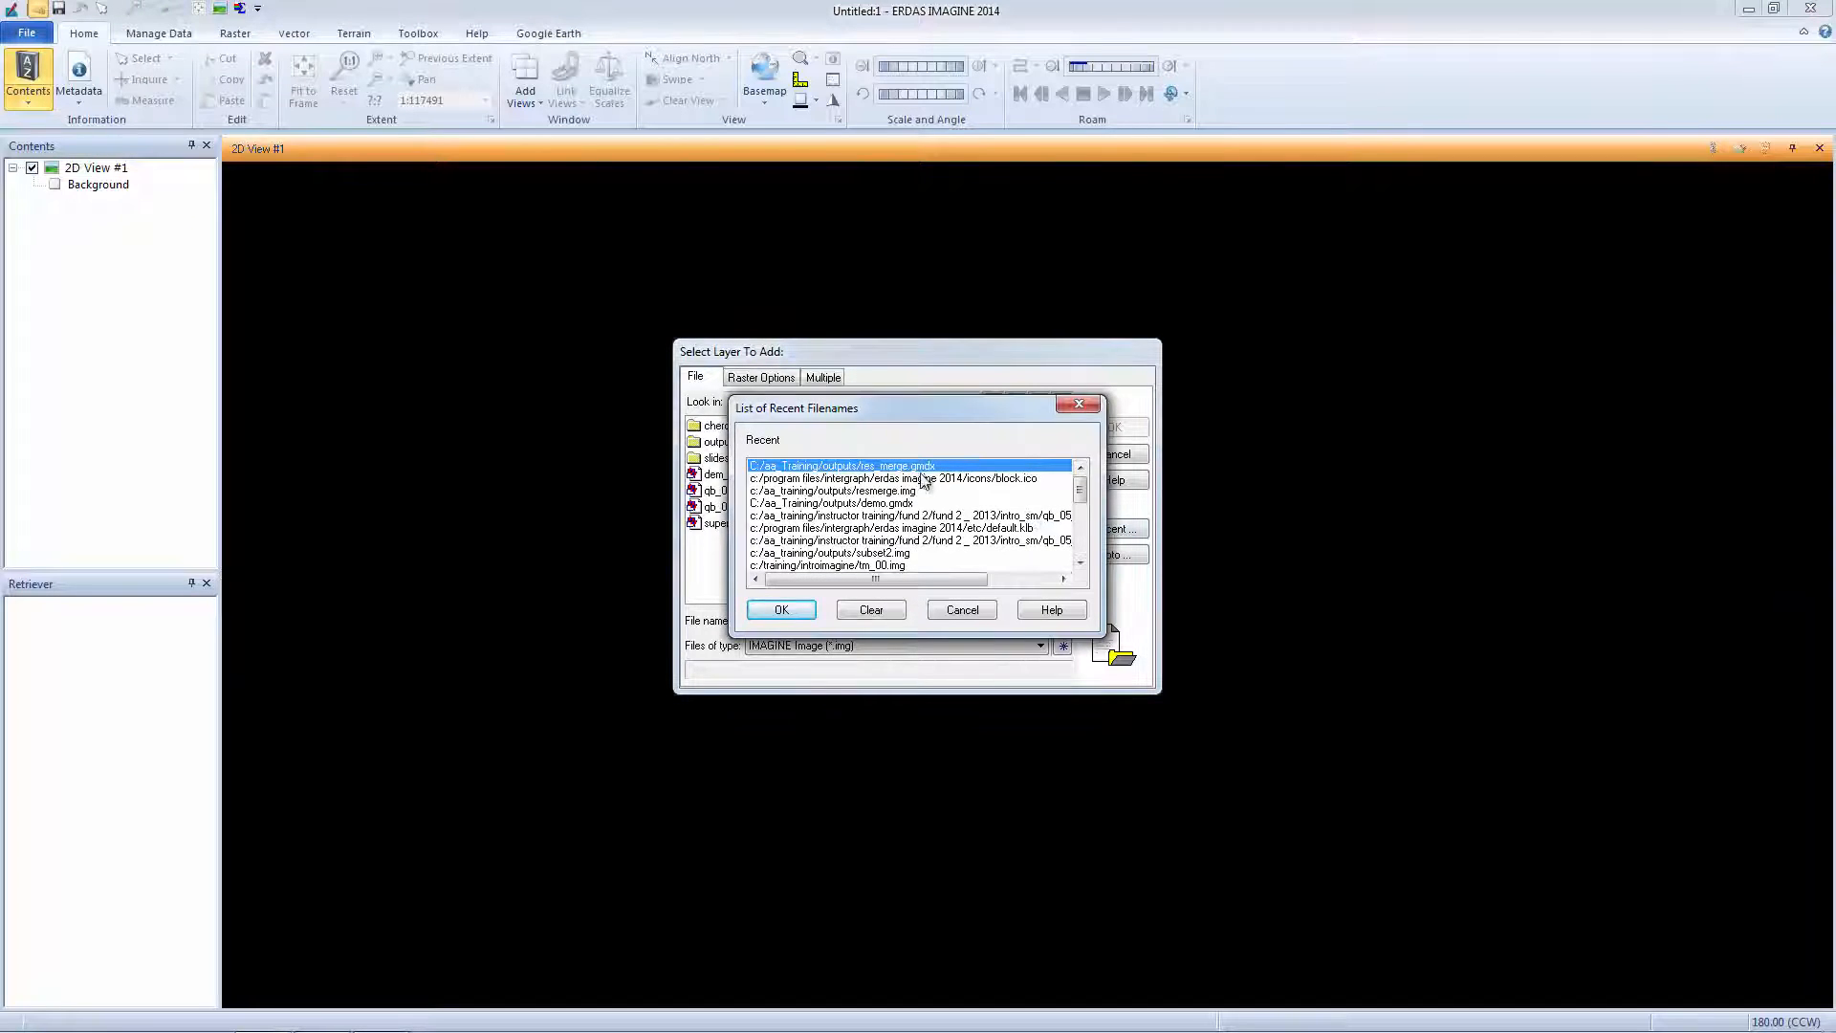
{"action": "left_click", "coordinate": [924, 491]}
{"action": "left_click", "coordinate": [782, 609]}
{"action": "left_click", "coordinate": [1115, 428]}
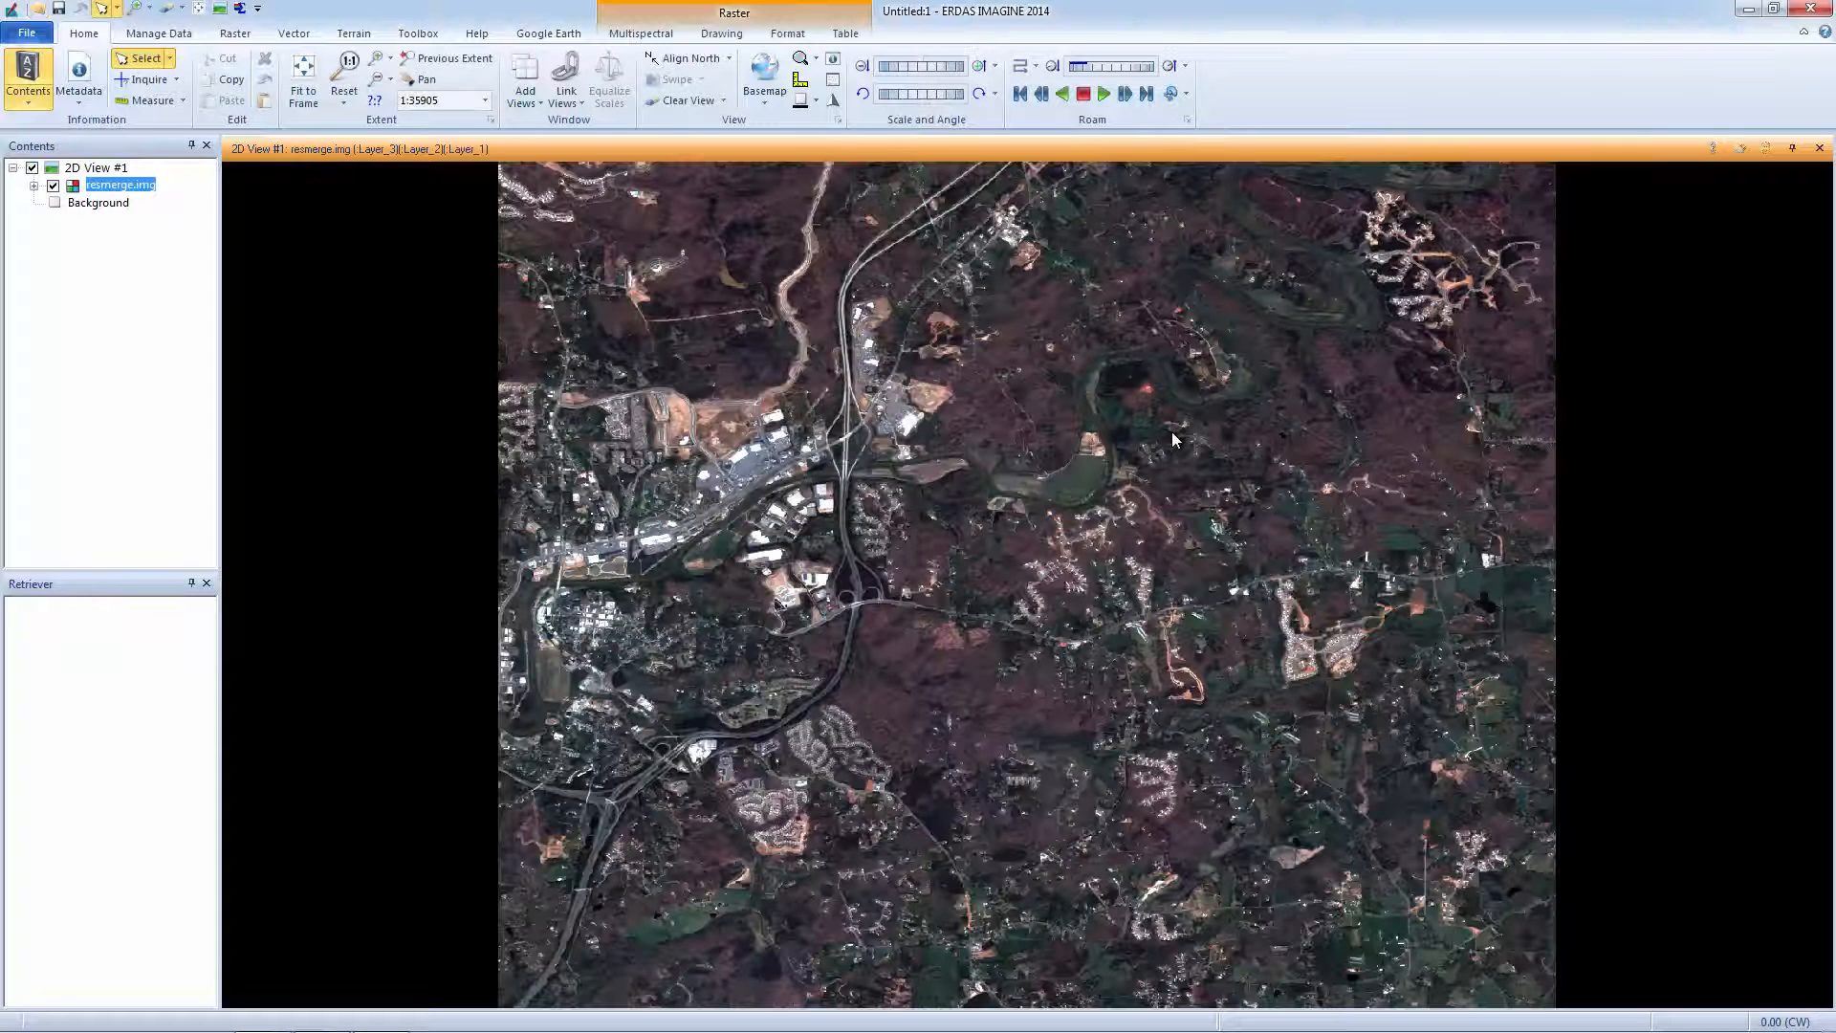